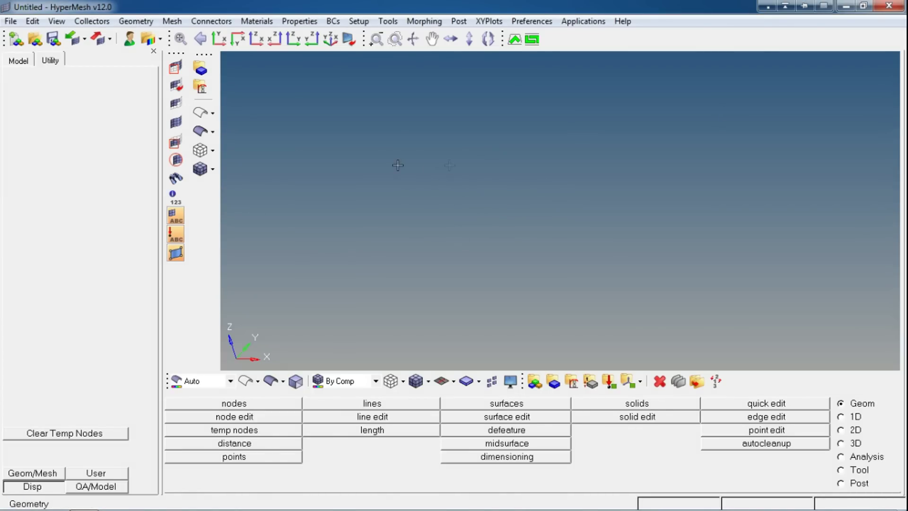
# - Switch the user profile to the Manufacturing Solutions application, using HyperForm with the Radioss_One_Step option
pyautogui.click(531, 20)
pyautogui.click(539, 197)
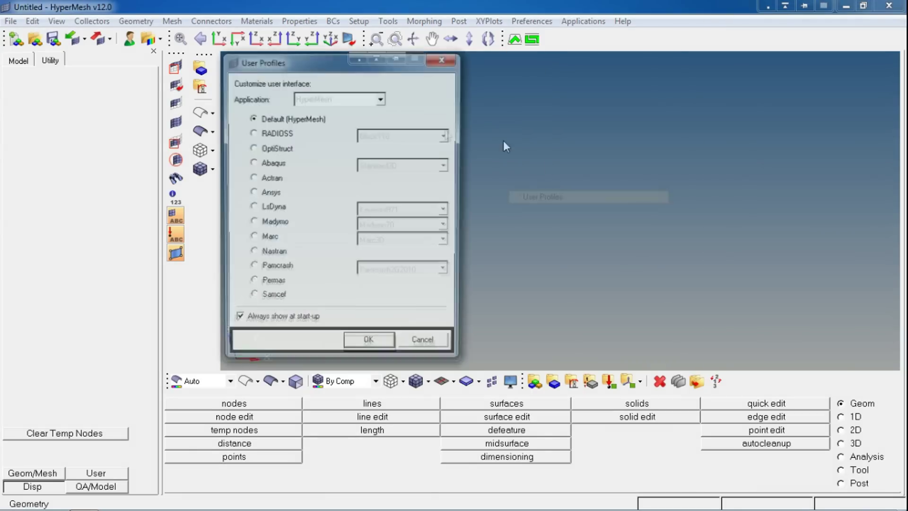
pyautogui.click(343, 100)
pyautogui.click(310, 117)
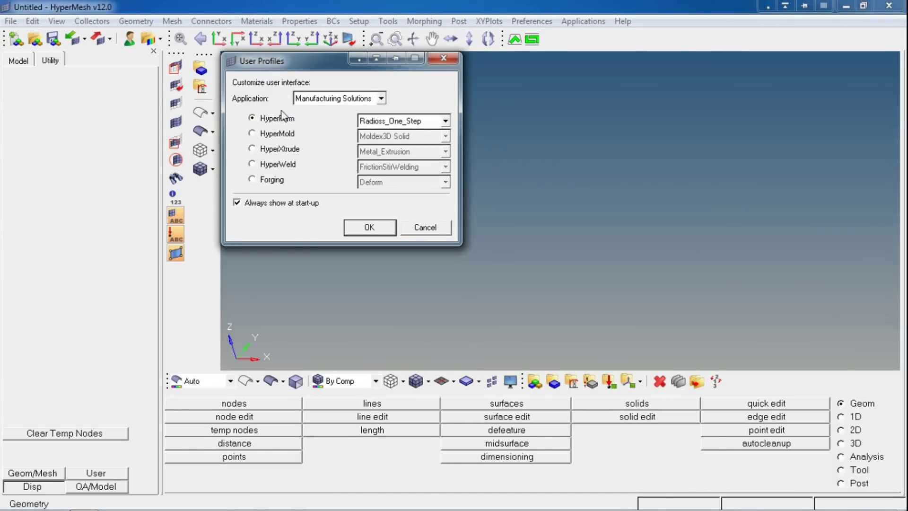
pyautogui.click(399, 121)
pyautogui.click(398, 134)
pyautogui.click(370, 228)
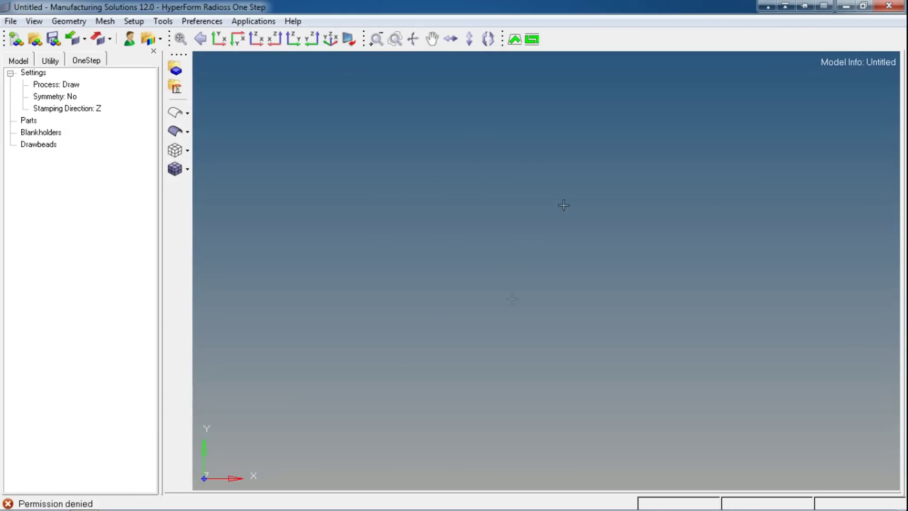
# - Open the geometry import, keep the file type on Auto Detect, and clear the existing file list
pyautogui.click(10, 20)
pyautogui.moveTo(40, 119)
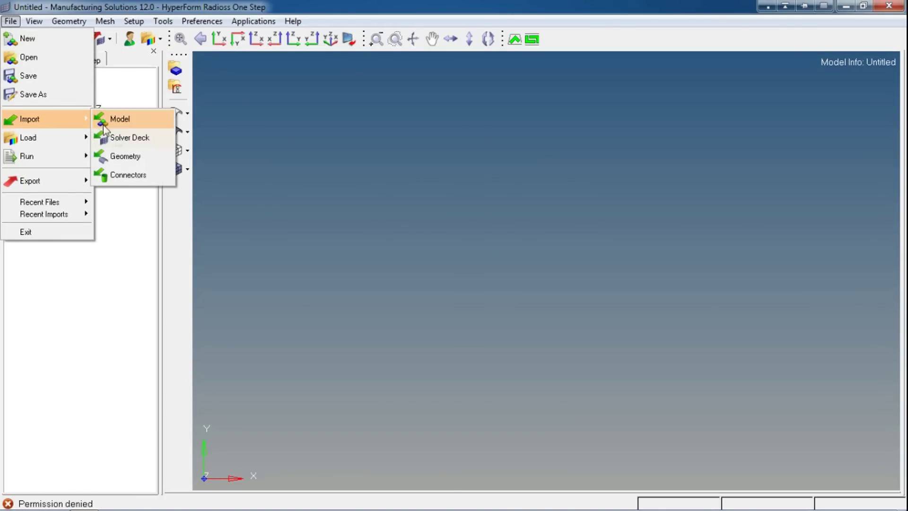
pyautogui.click(129, 158)
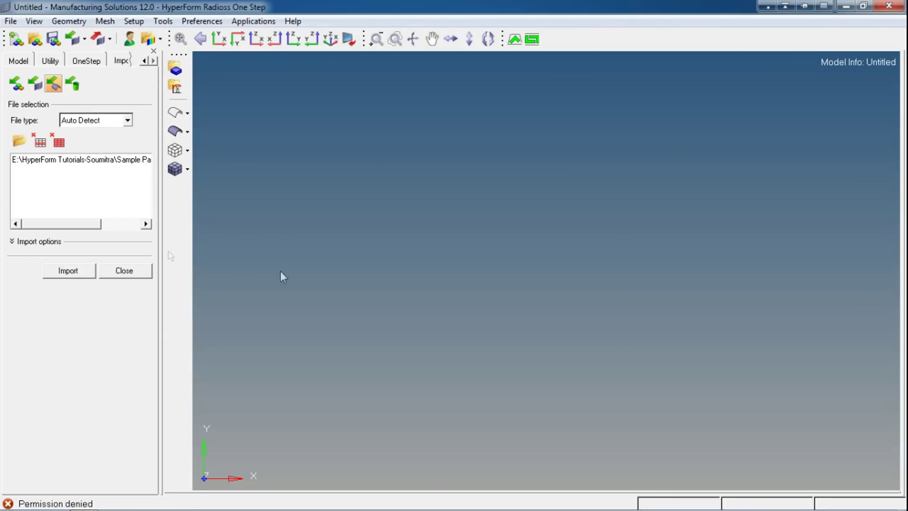
pyautogui.click(96, 120)
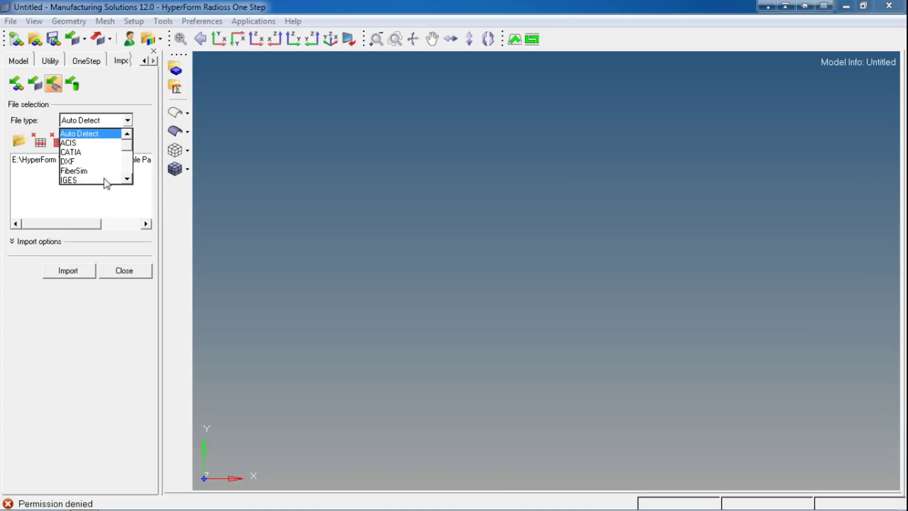
pyautogui.click(258, 174)
pyautogui.click(56, 142)
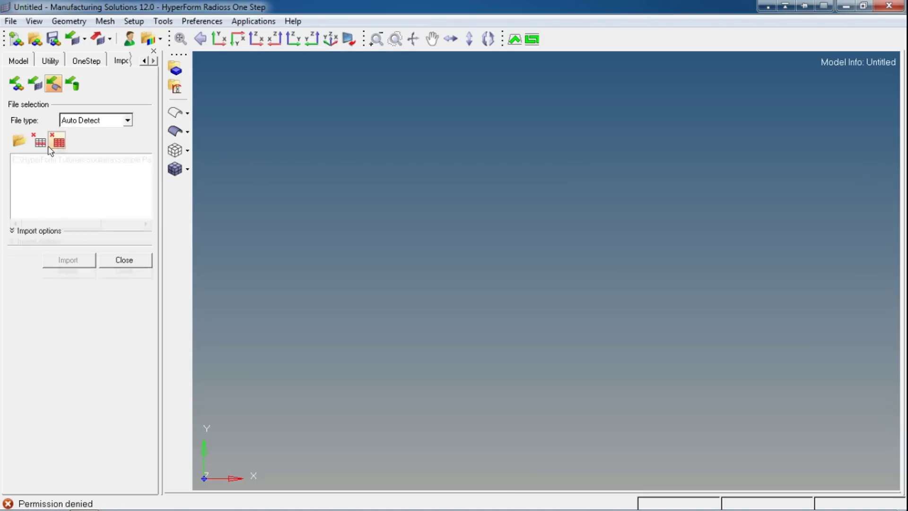
# - Import the geometry file 542765708202.igs from the Sample Parts folder and close the import settings
pyautogui.click(19, 140)
pyautogui.click(142, 130)
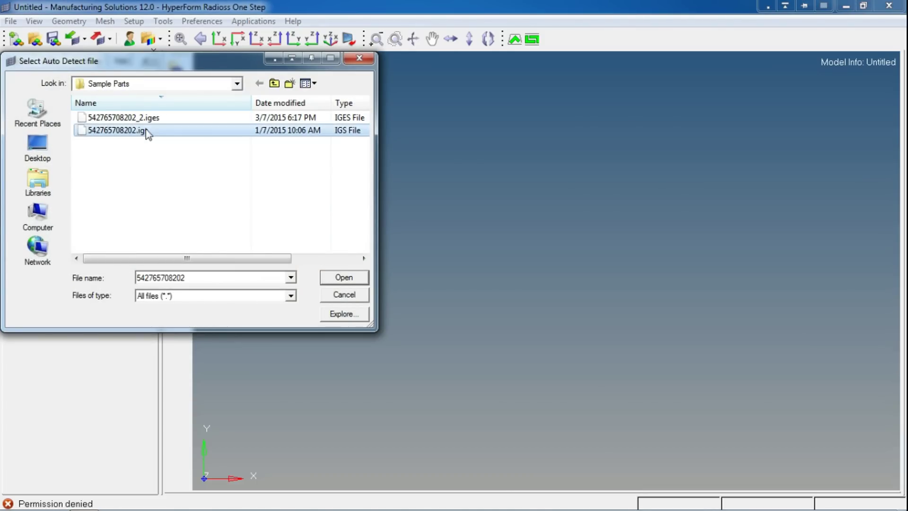
pyautogui.click(344, 277)
pyautogui.click(75, 273)
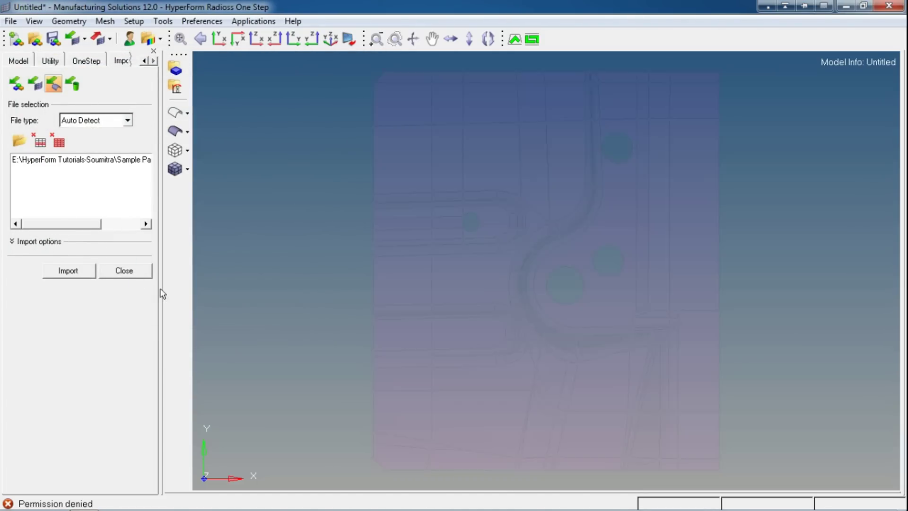
pyautogui.click(125, 270)
# - Examine the imported sheet-metal part from several angles in wireframe and shaded display, and check its symmetry setting
pyautogui.keyDown('ctrl'); pyautogui.moveTo(371, 243); pyautogui.dragTo(473, 260); pyautogui.keyUp('ctrl')
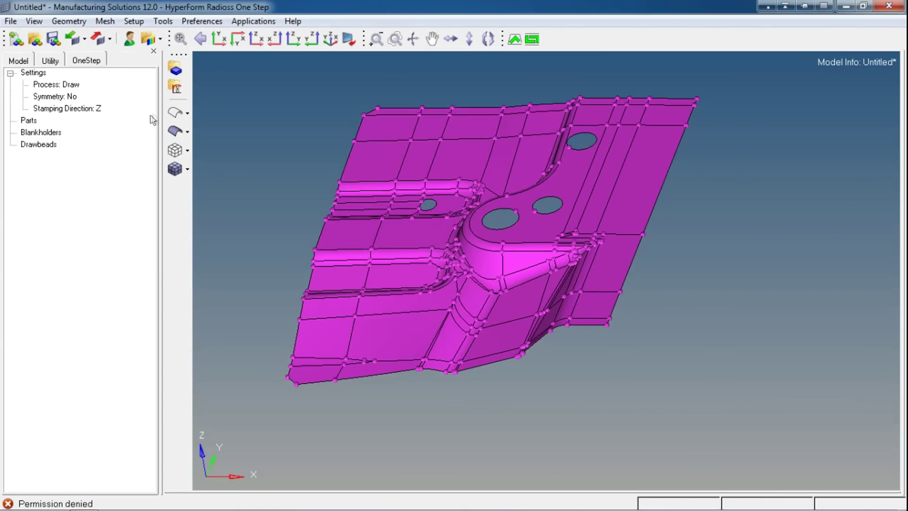
pyautogui.click(175, 132)
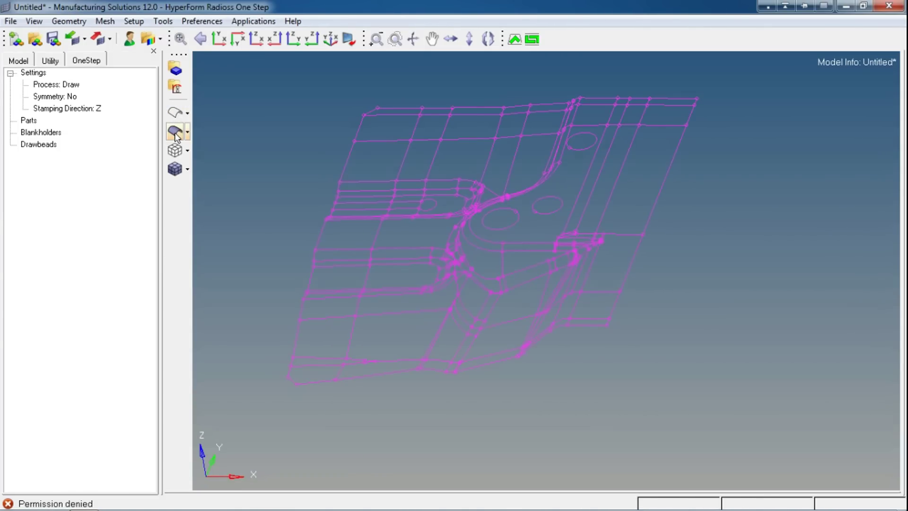
pyautogui.click(176, 132)
pyautogui.keyDown('ctrl'); pyautogui.moveTo(379, 190); pyautogui.dragTo(471, 277); pyautogui.keyUp('ctrl')
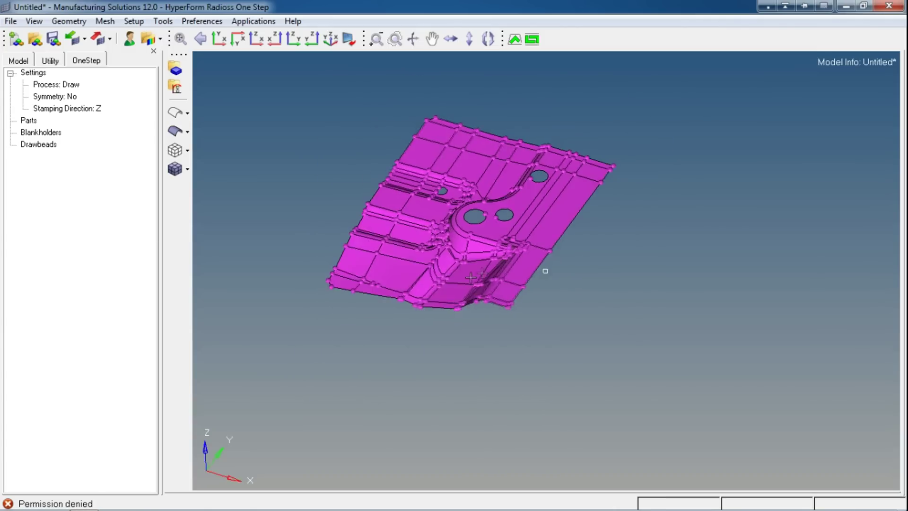
pyautogui.moveTo(471, 278)
pyautogui.keyDown('ctrl'); pyautogui.mouseDown(button='right')
pyautogui.moveTo(383, 284)
pyautogui.moveTo(366, 178)
pyautogui.mouseUp(button='right'); pyautogui.keyUp('ctrl')
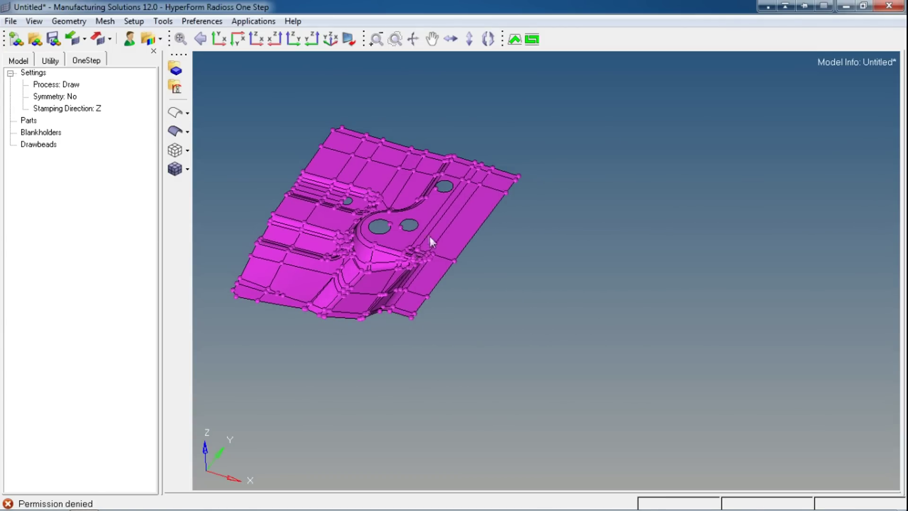
pyautogui.keyDown('ctrl'); pyautogui.moveTo(429, 241); pyautogui.dragTo(545, 271); pyautogui.keyUp('ctrl')
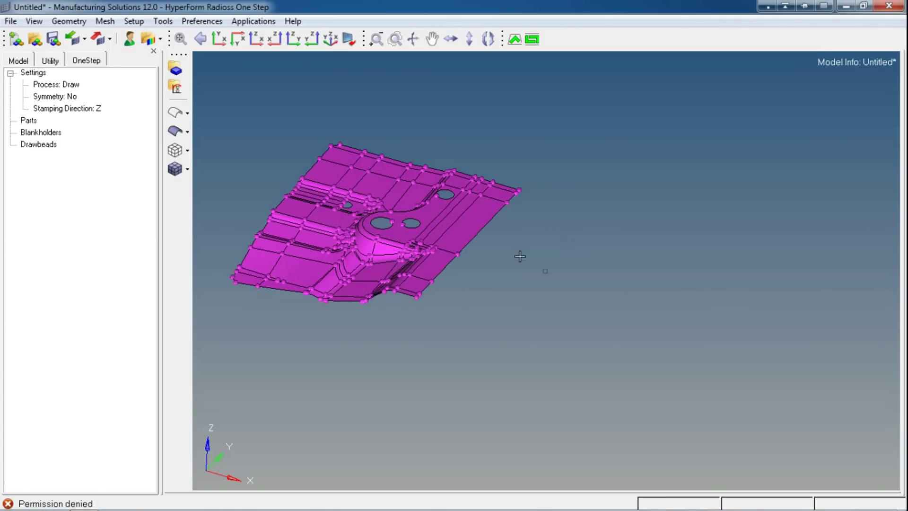
pyautogui.scroll(2, 460, 239)
pyautogui.scroll(-2, 526, 227)
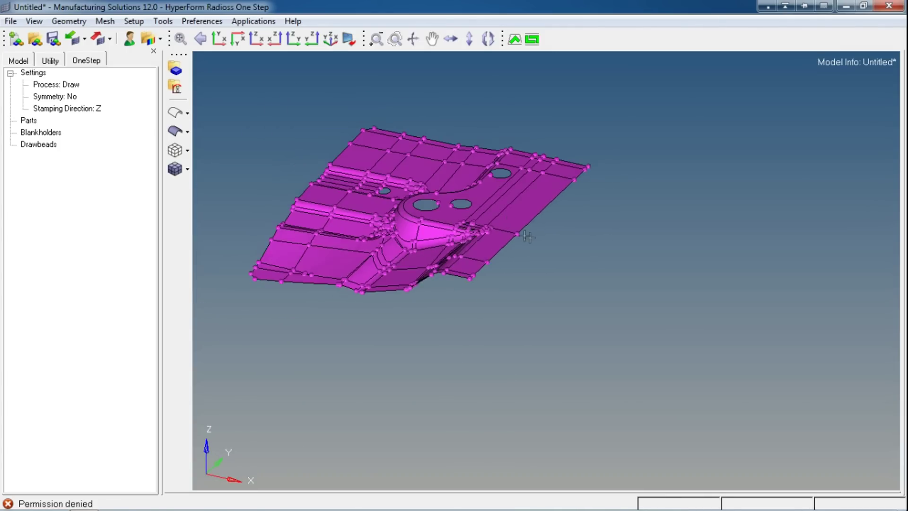
pyautogui.keyDown('ctrl'); pyautogui.moveTo(527, 227); pyautogui.dragTo(468, 220, button='right'); pyautogui.keyUp('ctrl')
pyautogui.rightClick(73, 98)
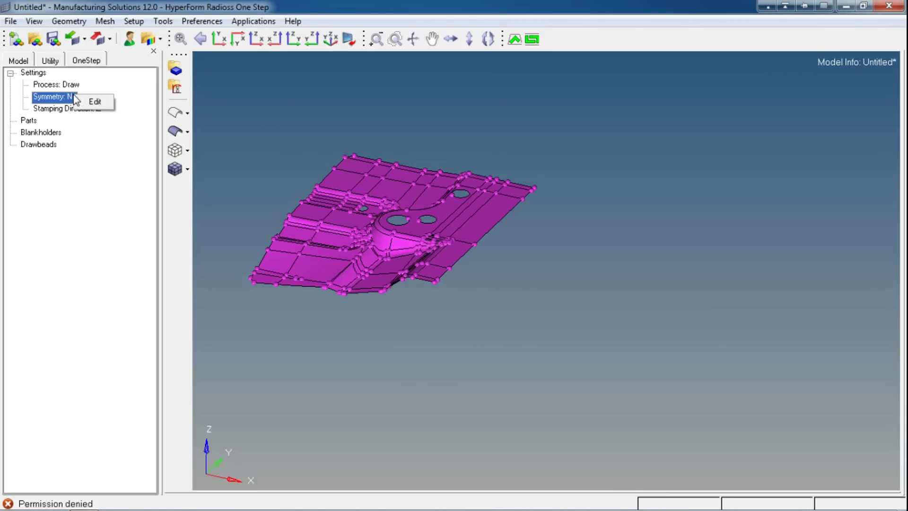
pyautogui.click(338, 115)
pyautogui.keyDown('ctrl'); pyautogui.moveTo(436, 150); pyautogui.dragTo(446, 165); pyautogui.keyUp('ctrl')
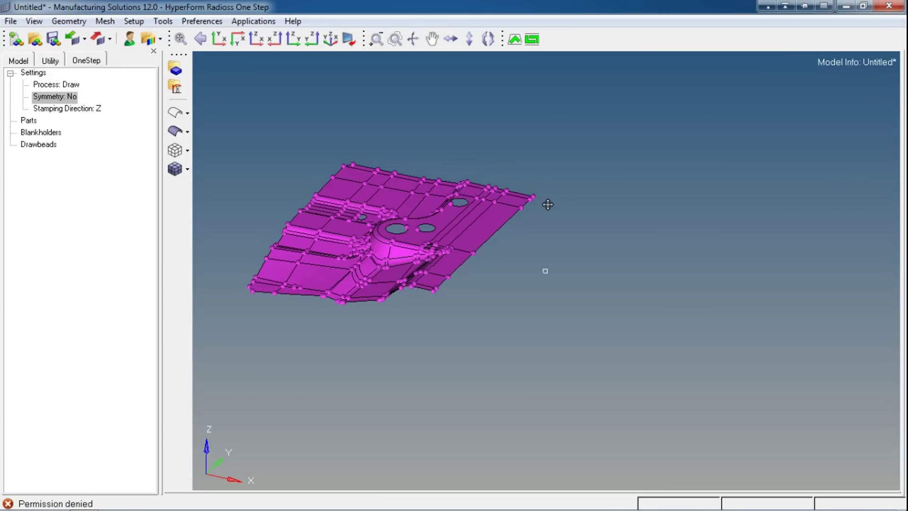
pyautogui.keyDown('ctrl'); pyautogui.moveTo(495, 223); pyautogui.dragTo(509, 264); pyautogui.keyUp('ctrl')
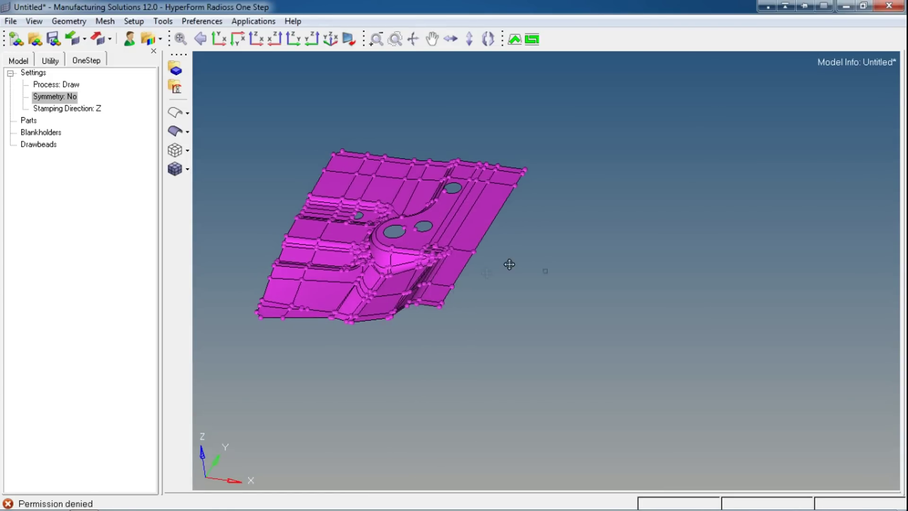
pyautogui.keyDown('ctrl'); pyautogui.moveTo(509, 265); pyautogui.dragTo(467, 266, button='right'); pyautogui.keyUp('ctrl')
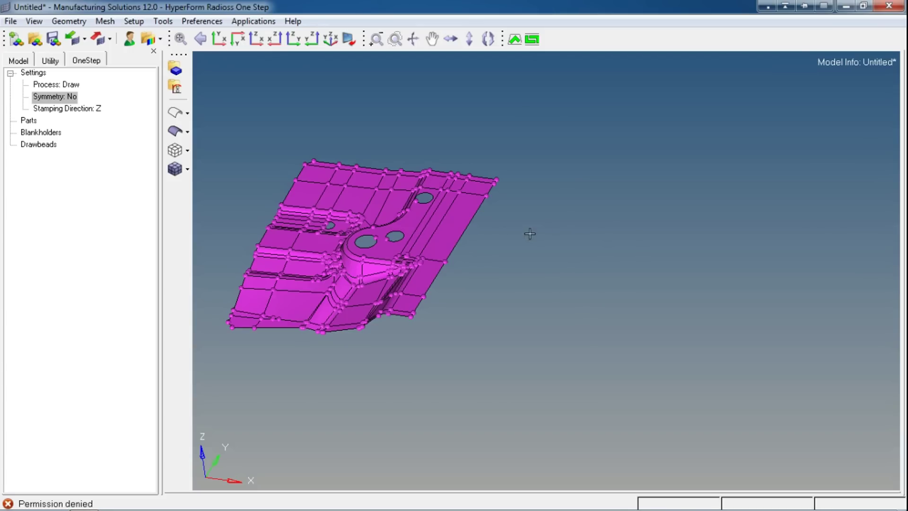
pyautogui.keyDown('ctrl'); pyautogui.moveTo(519, 246); pyautogui.dragTo(489, 295); pyautogui.keyUp('ctrl')
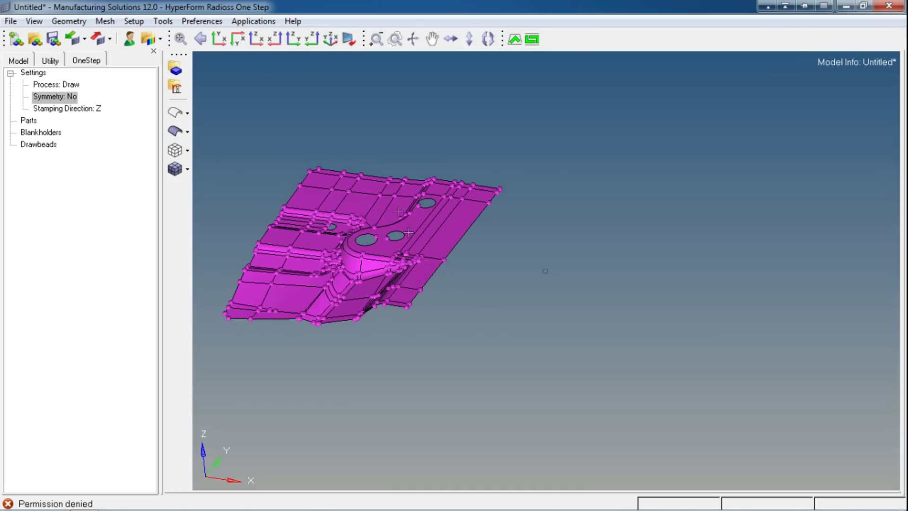
pyautogui.keyDown('ctrl'); pyautogui.moveTo(515, 243); pyautogui.dragTo(433, 236, button='right'); pyautogui.keyUp('ctrl')
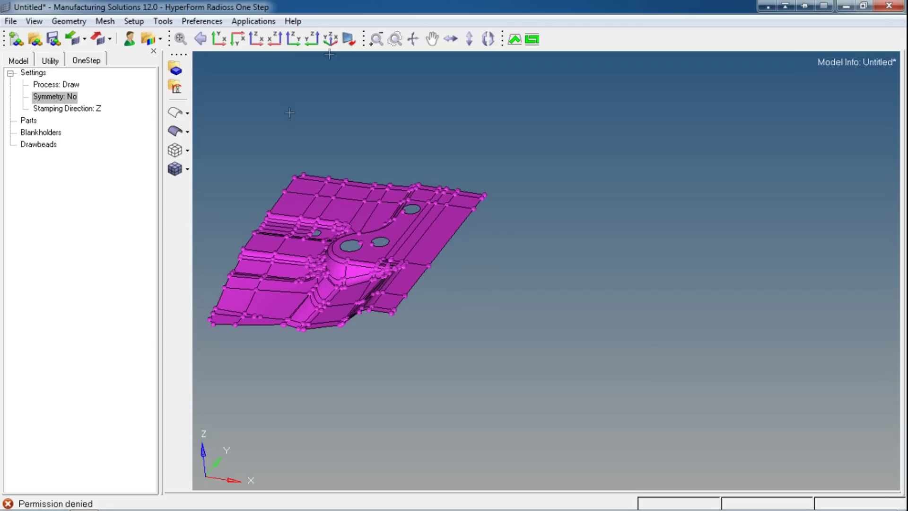
# - Start the Reflect operation for surfaces and select all surfaces of the imported part
pyautogui.click(69, 21)
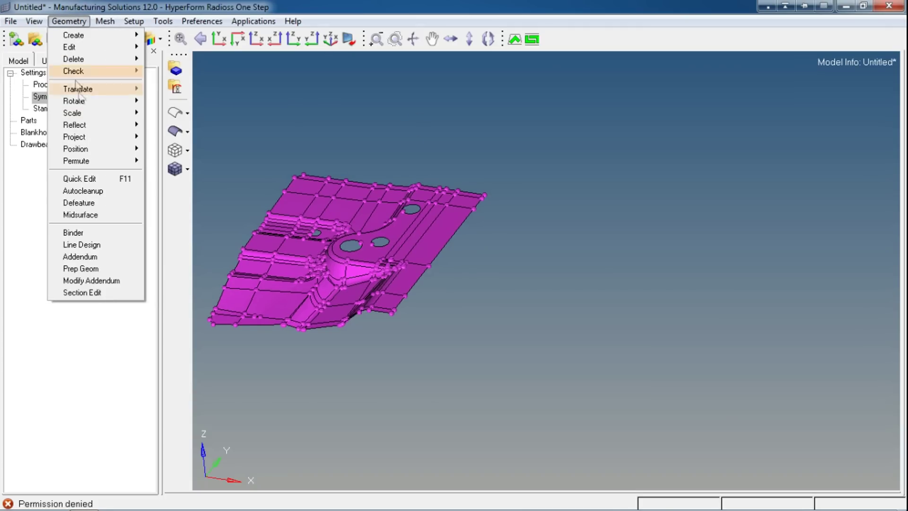
pyautogui.moveTo(108, 125)
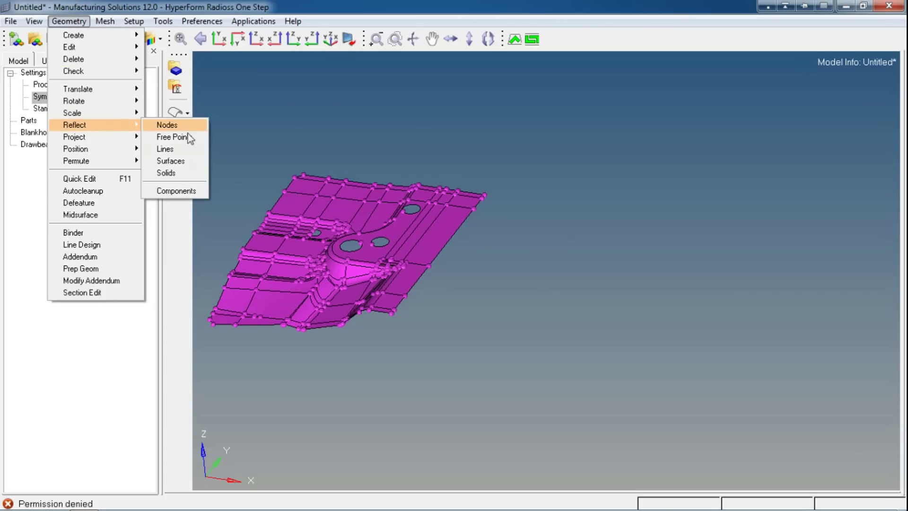
pyautogui.click(170, 161)
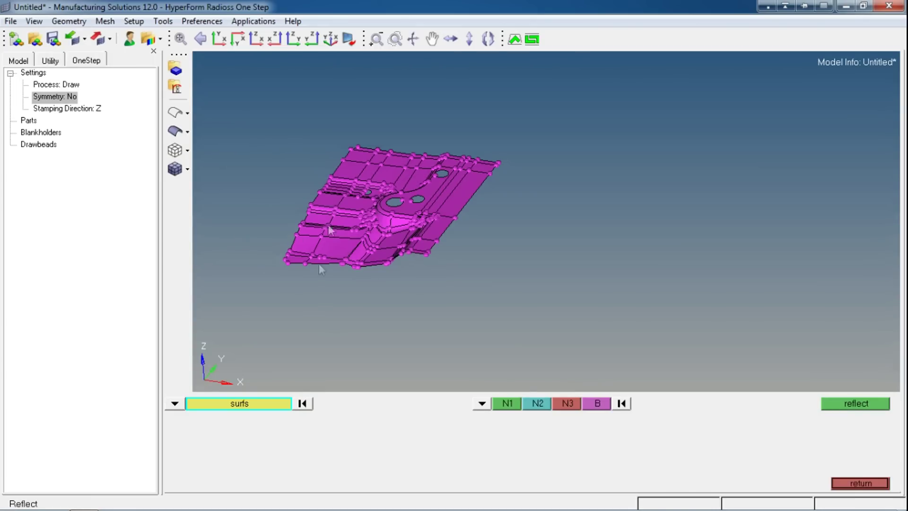
pyautogui.click(174, 403)
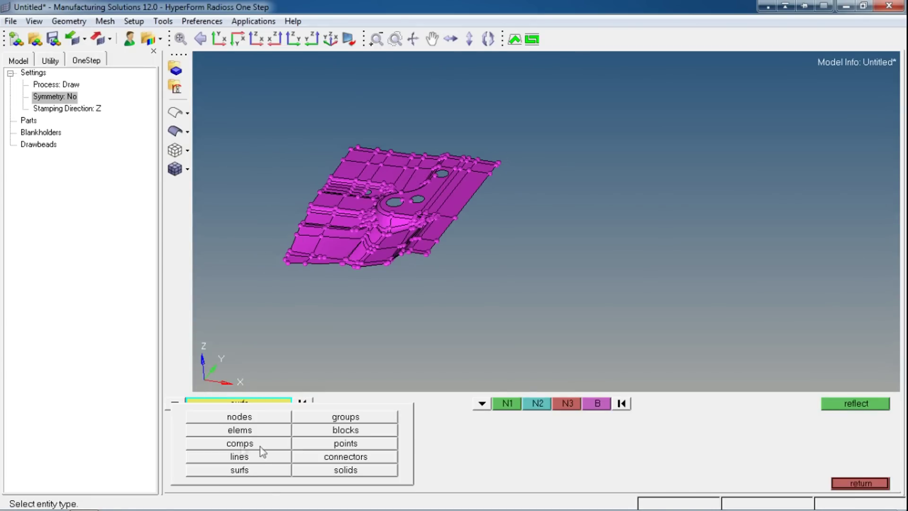
pyautogui.click(246, 471)
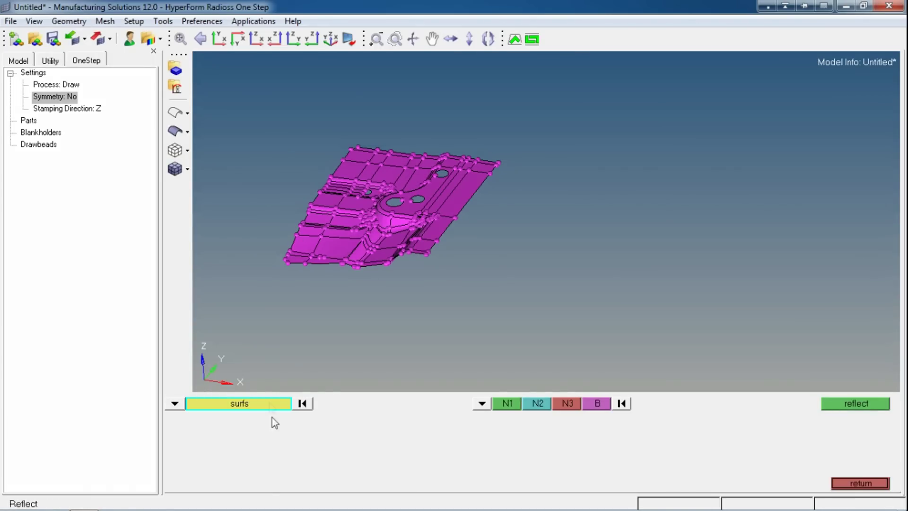
pyautogui.click(175, 402)
pyautogui.click(175, 403)
pyautogui.click(257, 468)
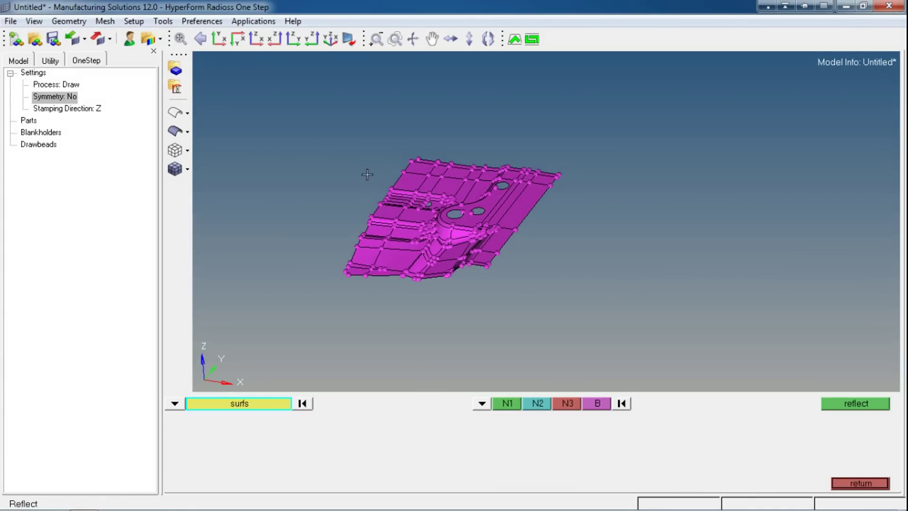
pyautogui.moveTo(250, 112); pyautogui.dragTo(719, 326)
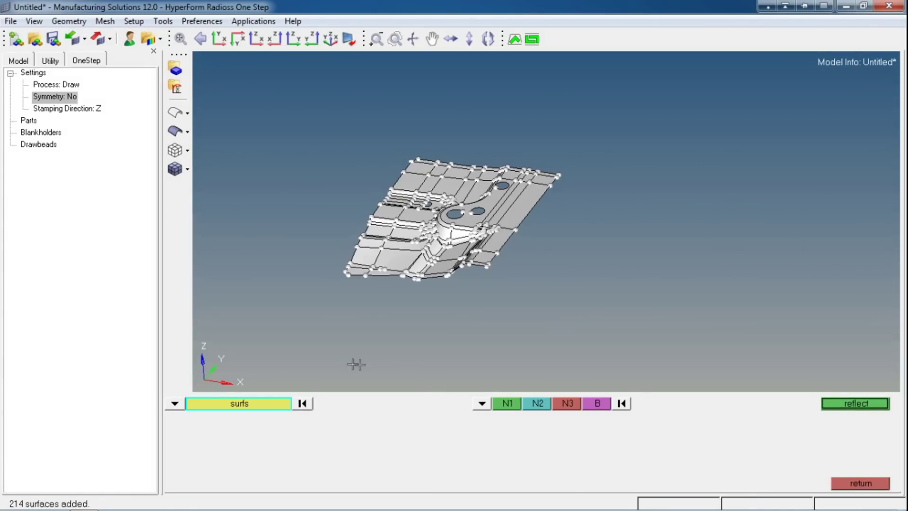
# - Define the reflection plane normal to the x-axis with its base point at x, y, z = 0.000
pyautogui.click(482, 403)
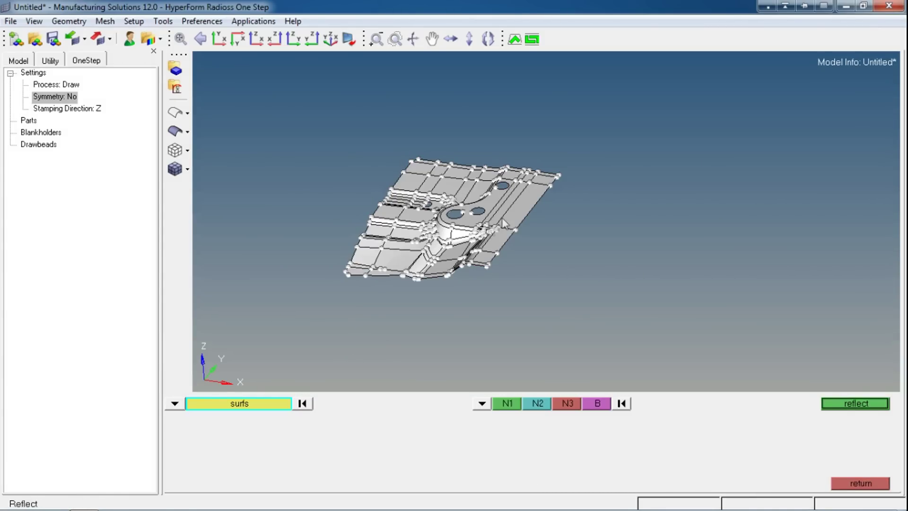
pyautogui.keyDown('ctrl'); pyautogui.moveTo(566, 235); pyautogui.dragTo(525, 242, button='right'); pyautogui.keyUp('ctrl')
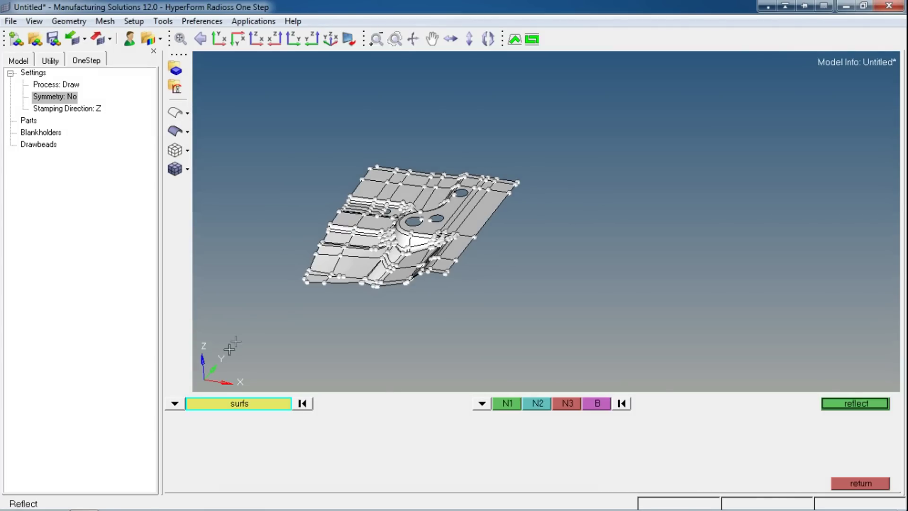
pyautogui.keyDown('ctrl'); pyautogui.moveTo(495, 290); pyautogui.dragTo(537, 253, button='right'); pyautogui.keyUp('ctrl')
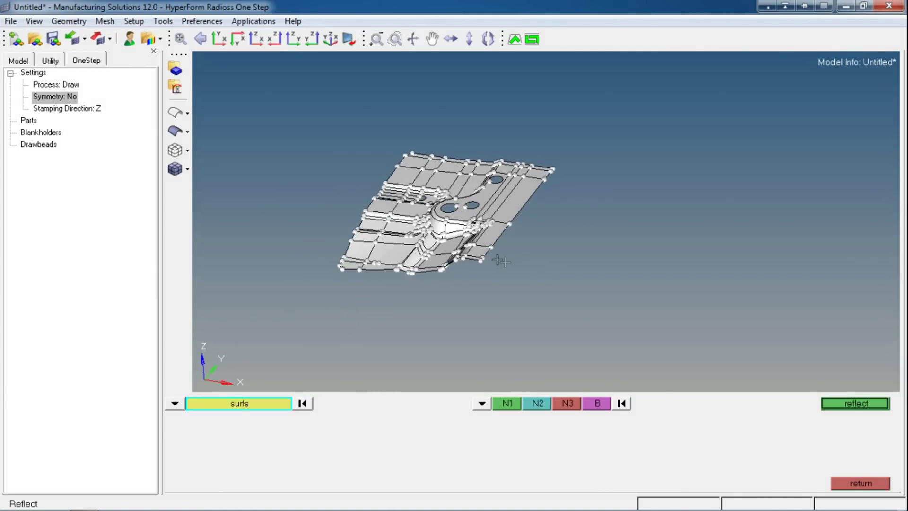
pyautogui.click(482, 403)
pyautogui.click(469, 417)
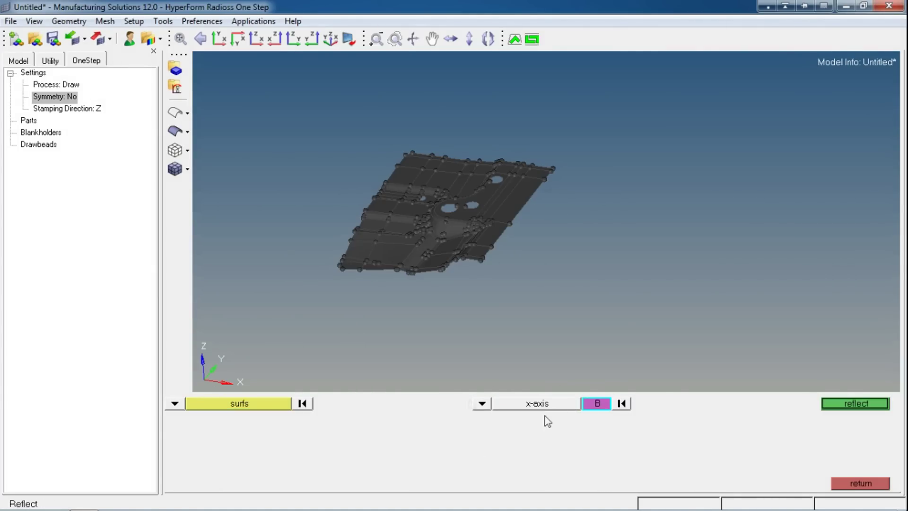
pyautogui.click(598, 402)
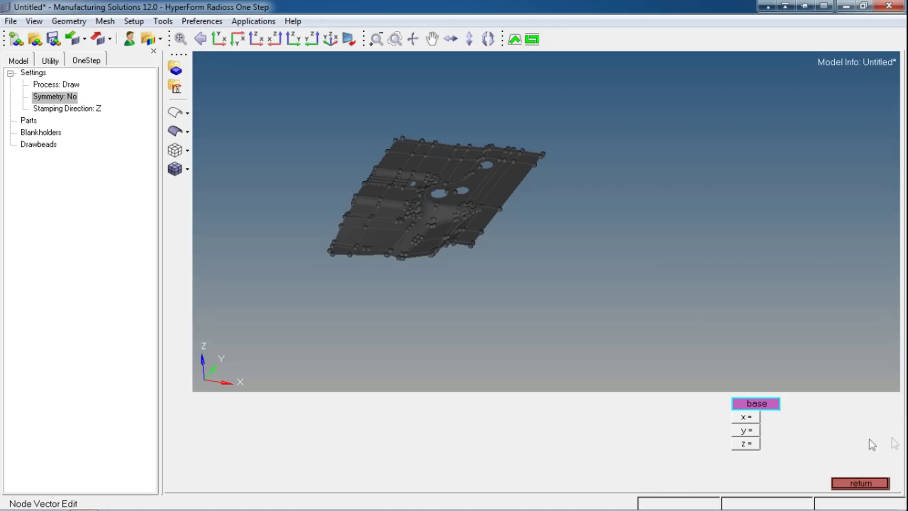
pyautogui.click(747, 420)
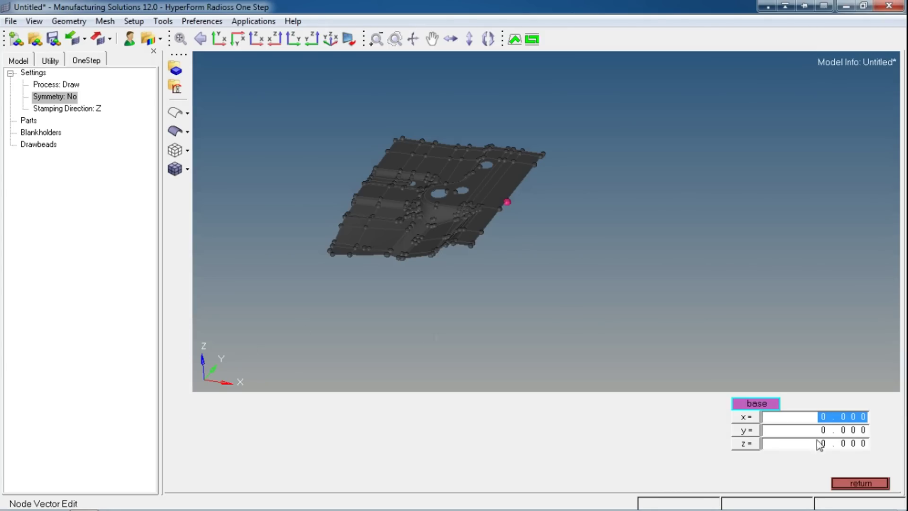
pyautogui.click(845, 484)
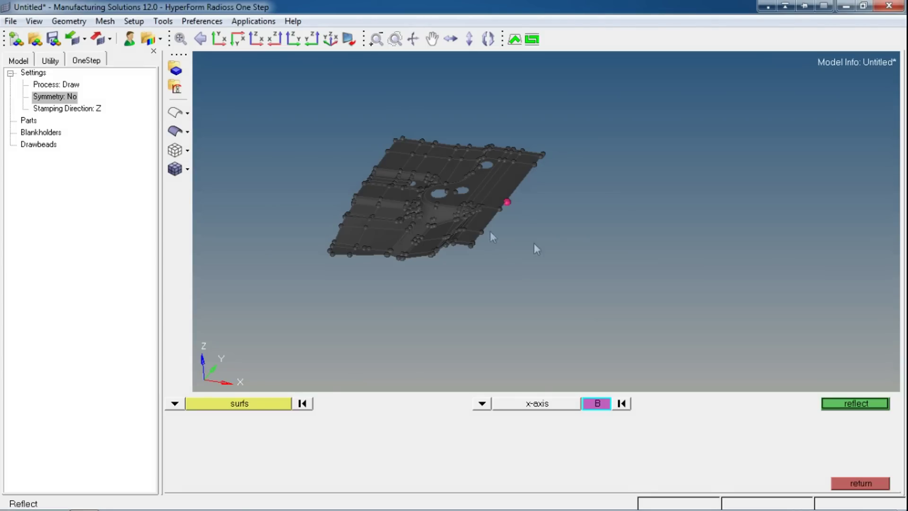
# - Duplicate the selected surfaces and reflect the copies across the x-axis plane to complete the full part
pyautogui.click(263, 404)
pyautogui.click(476, 443)
pyautogui.click(223, 415)
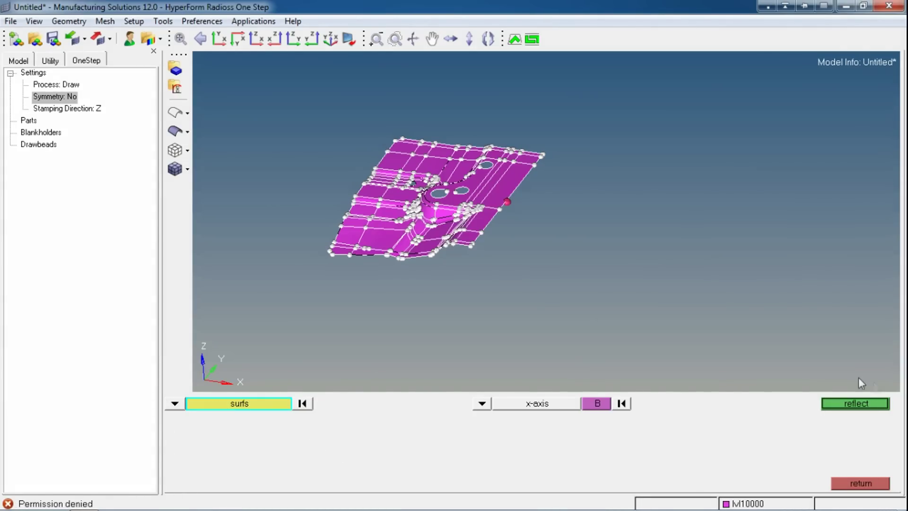
pyautogui.click(854, 405)
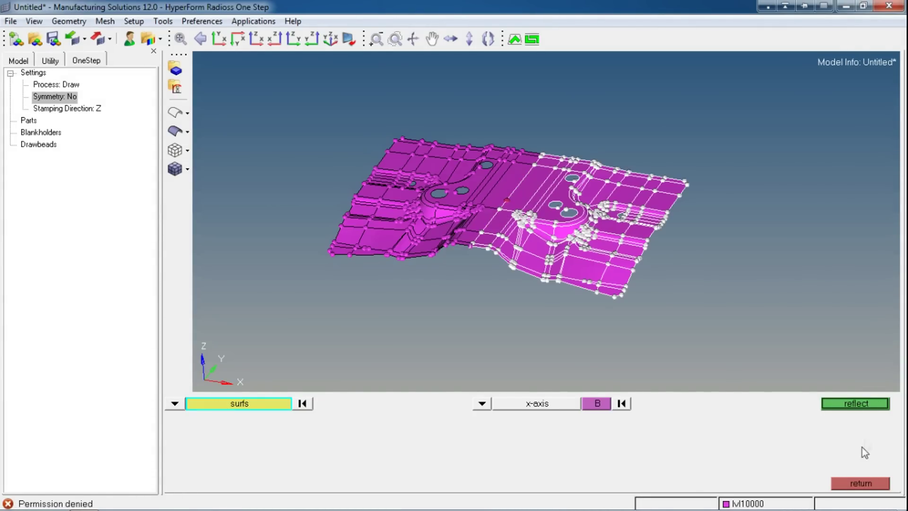
pyautogui.click(861, 483)
pyautogui.keyDown('ctrl'); pyautogui.moveTo(606, 321); pyautogui.dragTo(583, 261); pyautogui.keyUp('ctrl')
pyautogui.scroll(5, 542, 230)
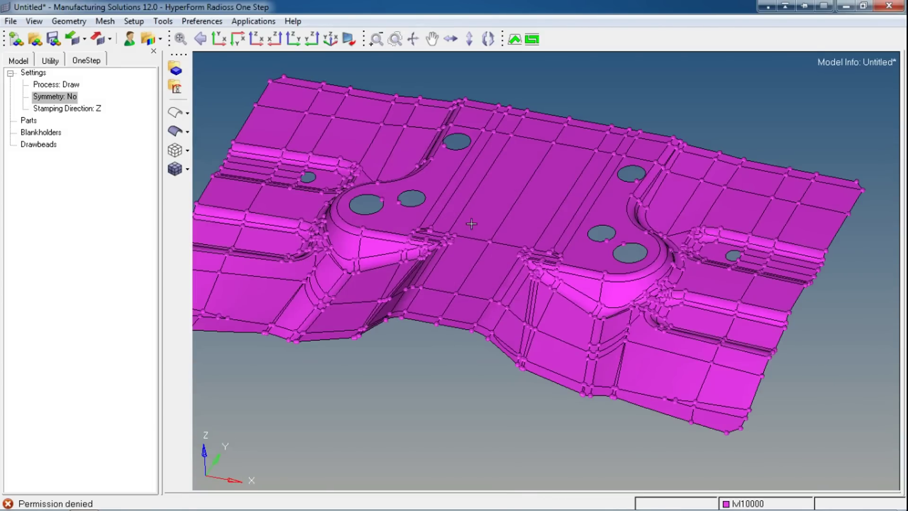
pyautogui.scroll(-3, 563, 234)
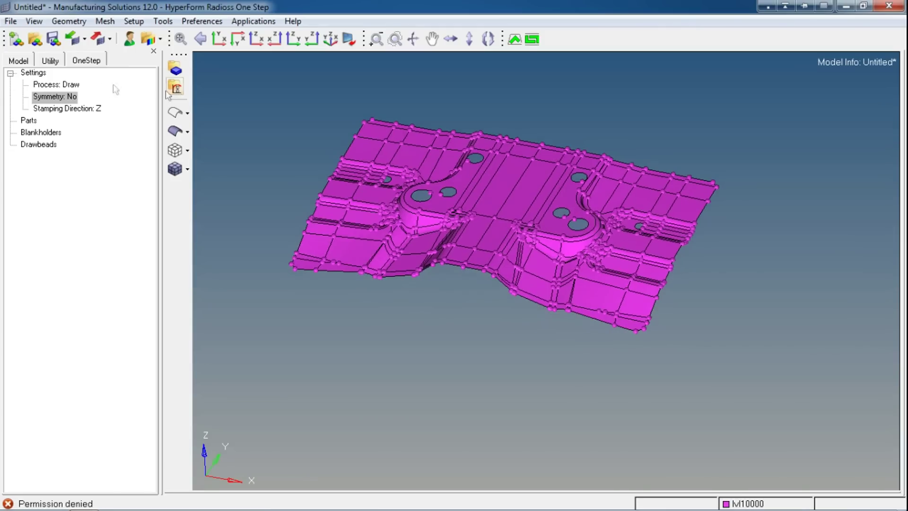
# - Check the component list in the model and add component lvl10000 as a new part in the One Step setup
pyautogui.click(20, 61)
pyautogui.click(9, 150)
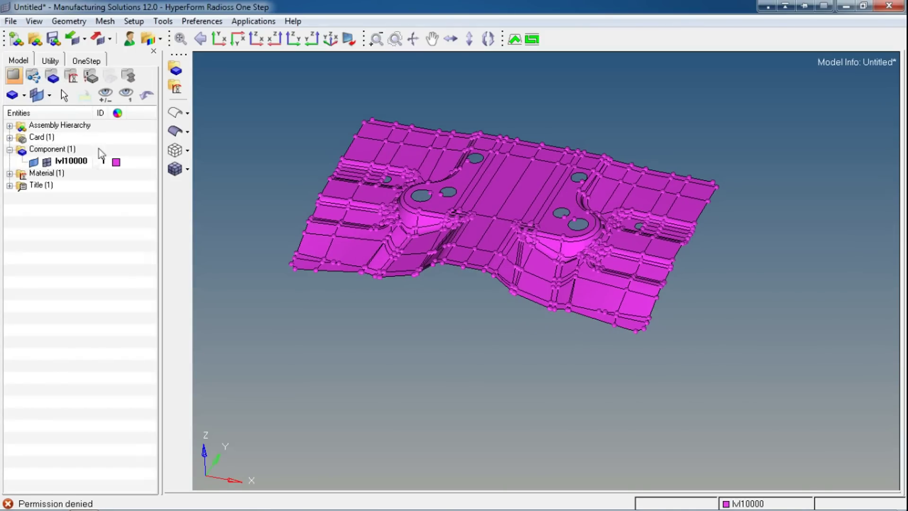
pyautogui.click(86, 61)
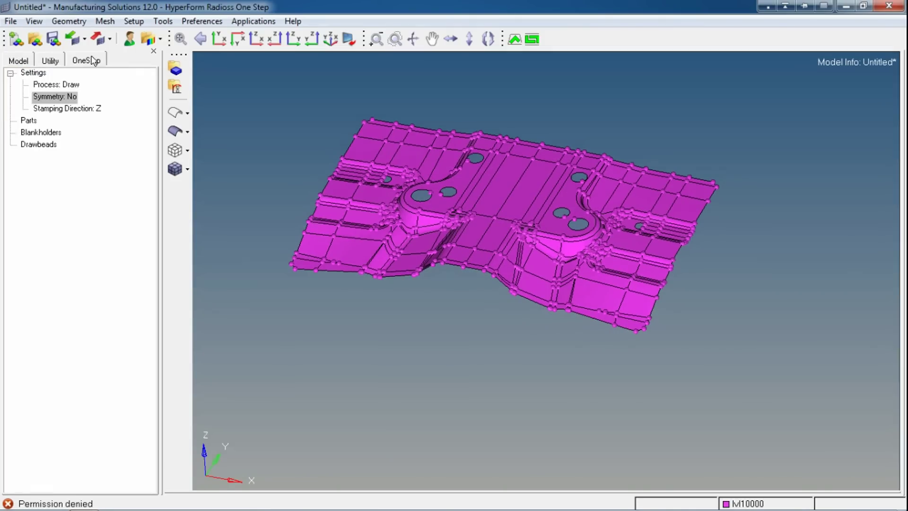
pyautogui.click(29, 120)
pyautogui.rightClick(32, 121)
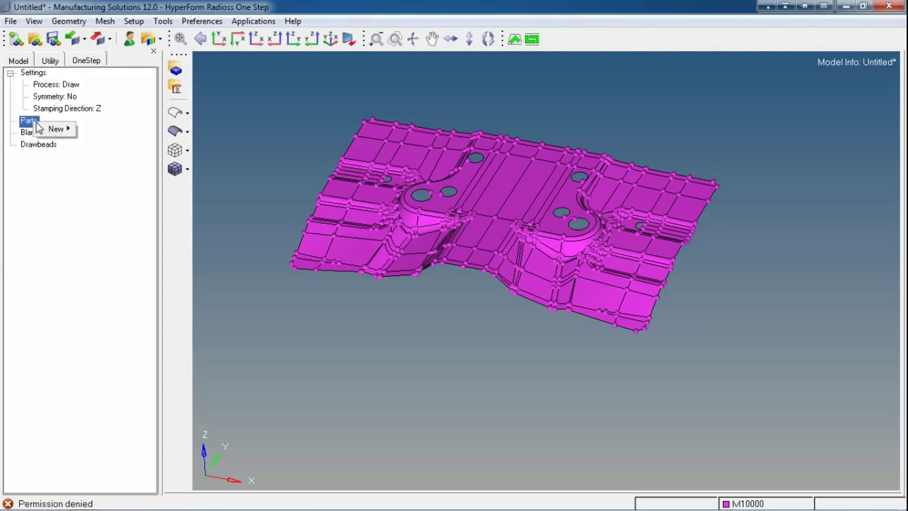
pyautogui.moveTo(54, 130)
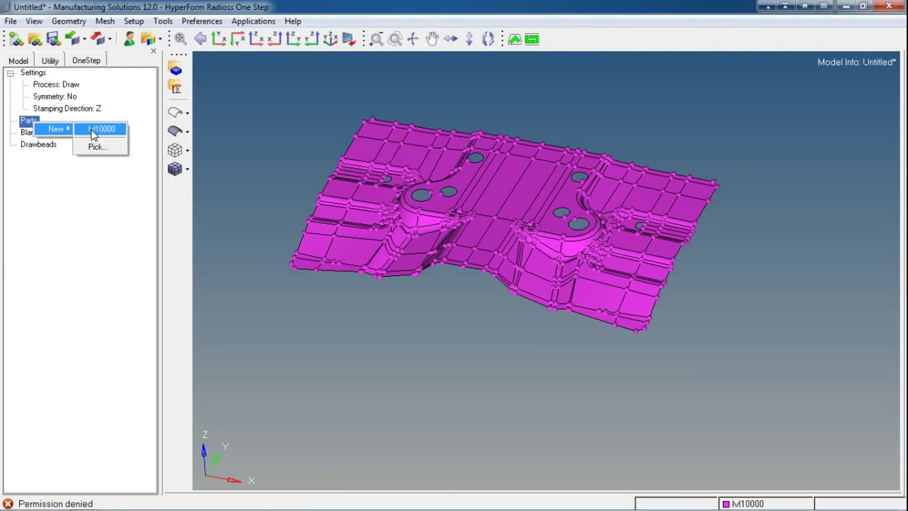
pyautogui.click(93, 131)
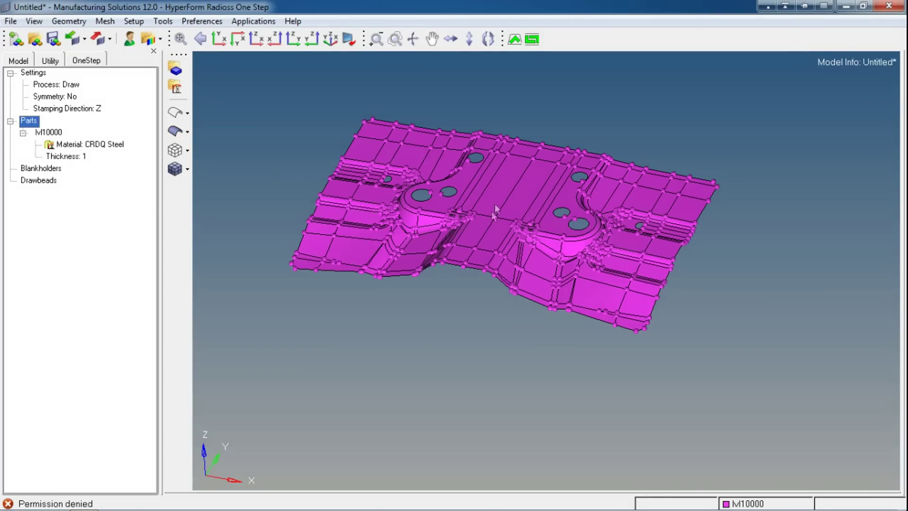
# - Start Remove Holes on the geometry of part lvl10000 and select all of its surfaces
pyautogui.click(62, 133)
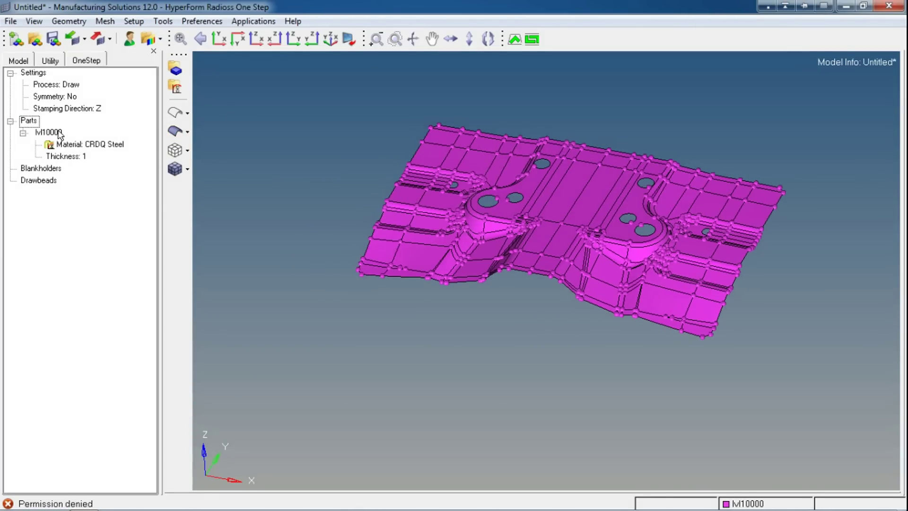
pyautogui.click(52, 133)
pyautogui.rightClick(55, 137)
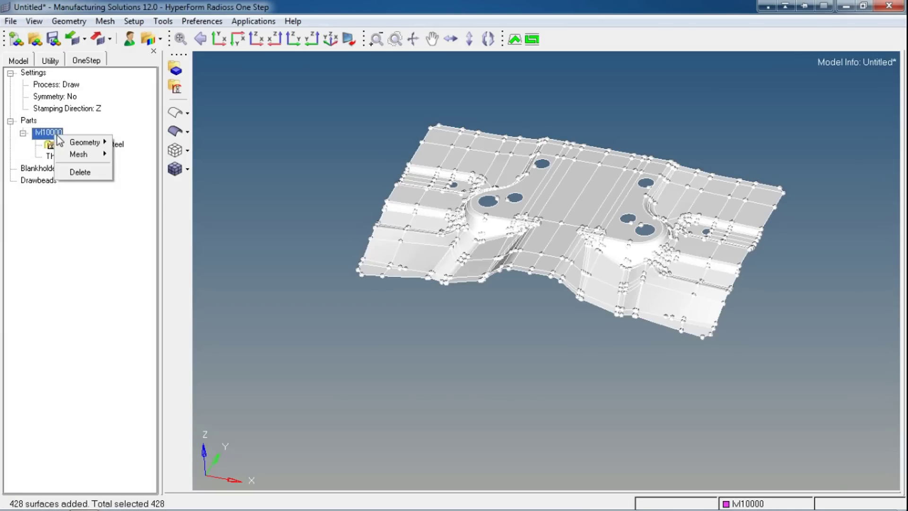
pyautogui.moveTo(92, 145)
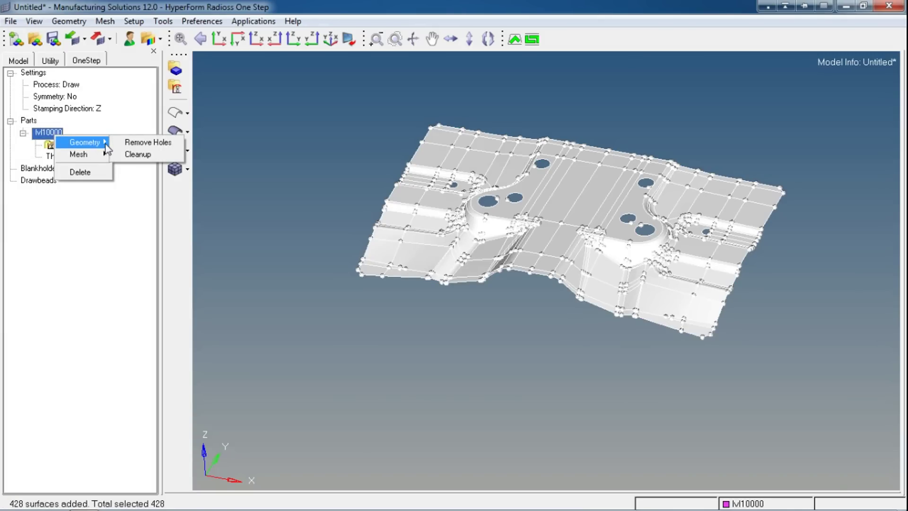
pyautogui.click(139, 147)
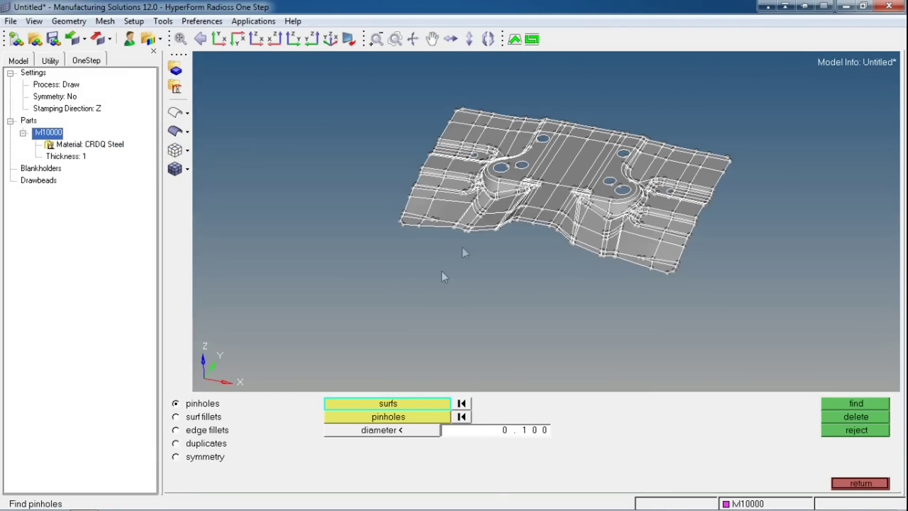
pyautogui.click(404, 404)
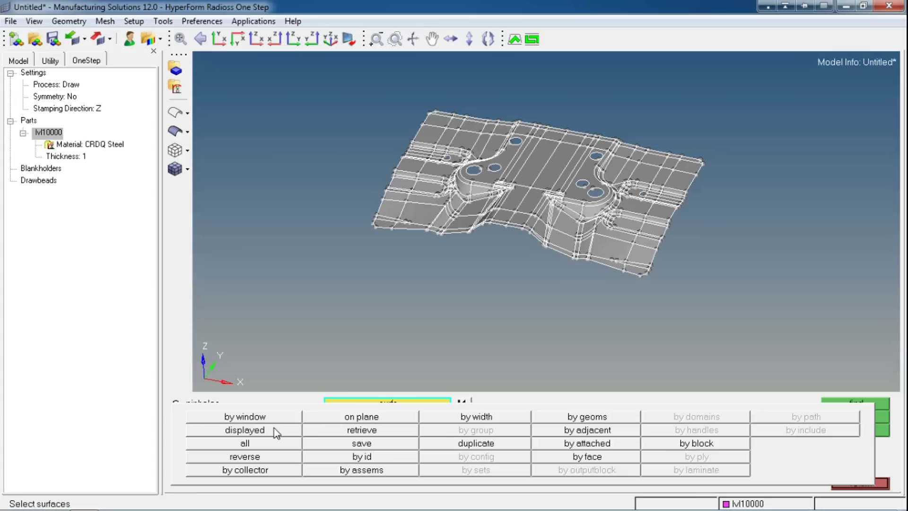
pyautogui.click(272, 443)
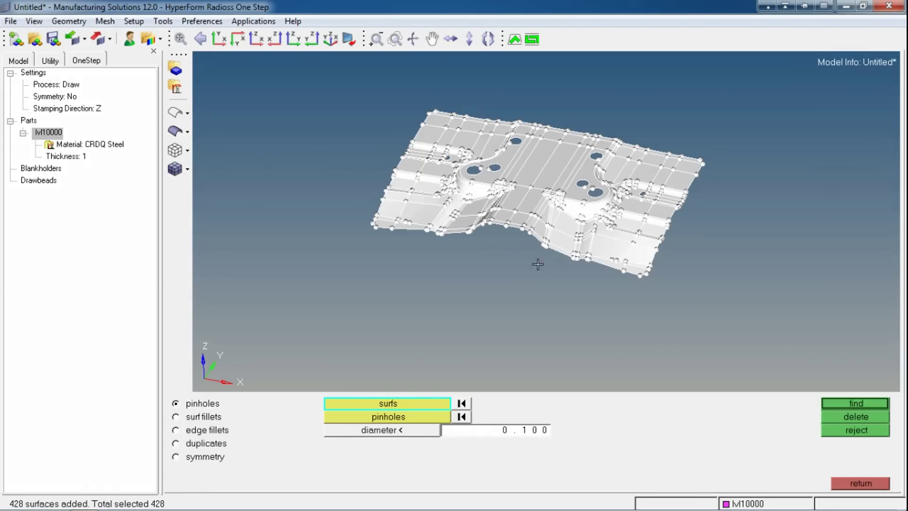
# - Set the pinhole diameter limit to 25 and find the matching holes on the selected surfaces
pyautogui.scroll(5, 538, 264)
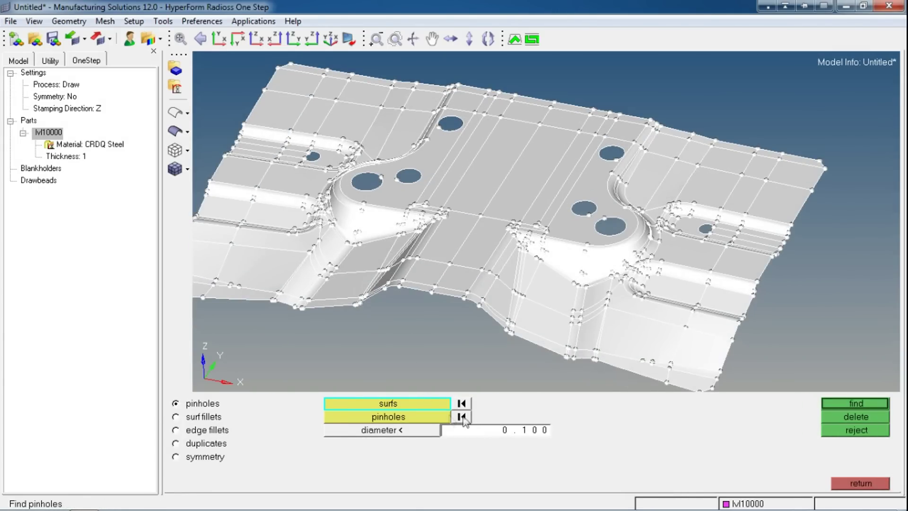
pyautogui.click(446, 431)
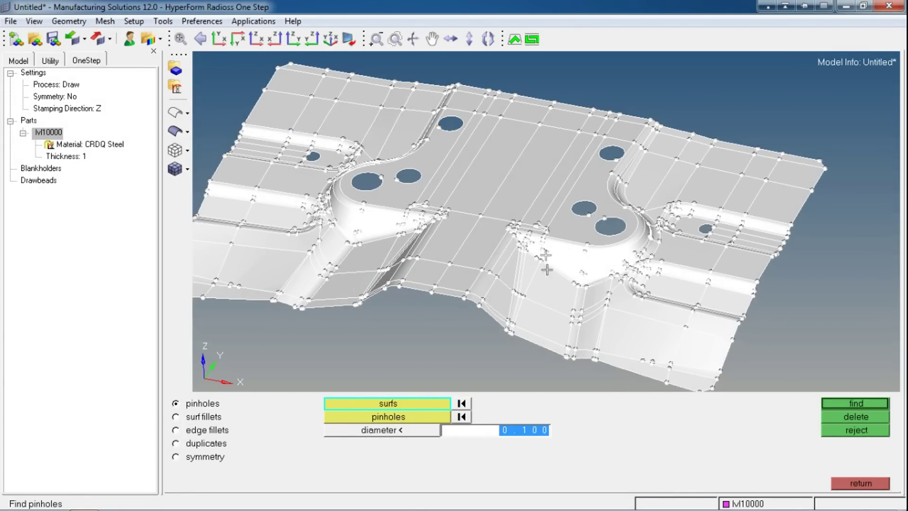
pyautogui.keyDown('ctrl'); pyautogui.moveTo(546, 270); pyautogui.dragTo(574, 178, button='right'); pyautogui.keyUp('ctrl')
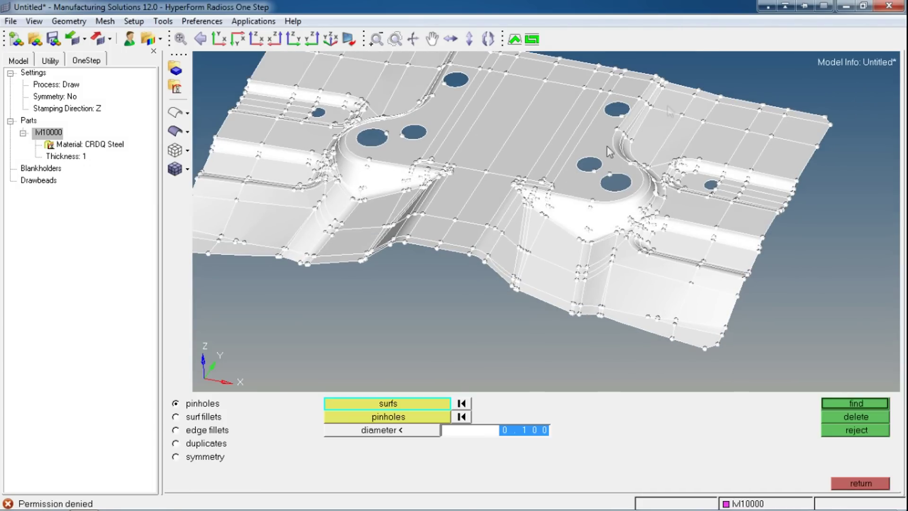
pyautogui.keyDown('ctrl'); pyautogui.moveTo(574, 264); pyautogui.dragTo(557, 272, button='right'); pyautogui.keyUp('ctrl')
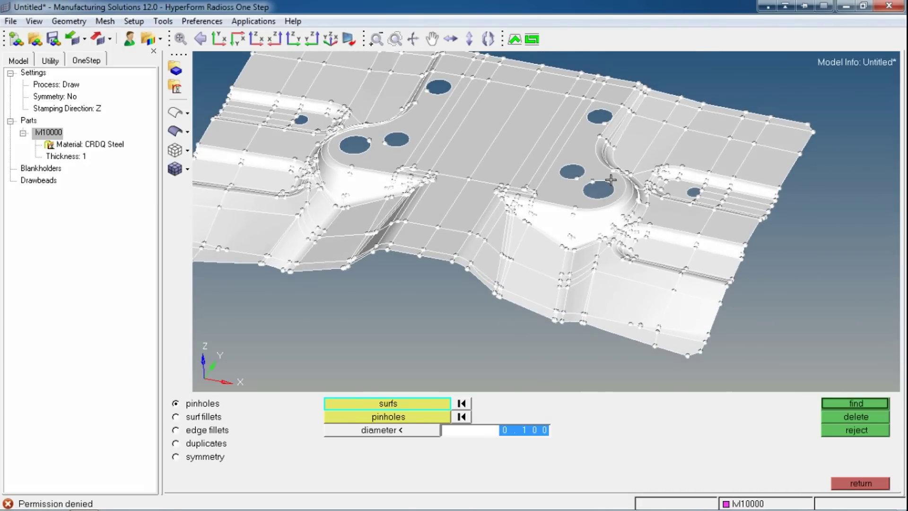
pyautogui.write('25')
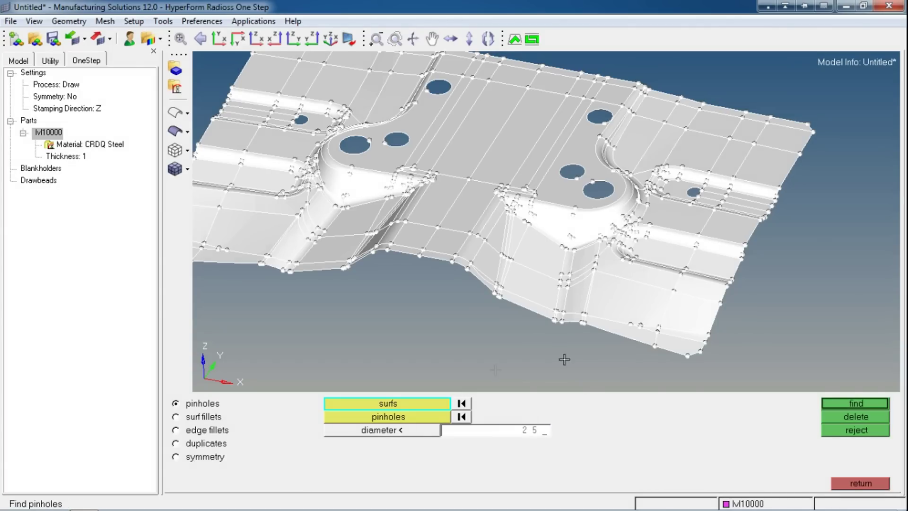
pyautogui.press('Return')
pyautogui.keyDown('ctrl'); pyautogui.middleClick(531, 280); pyautogui.keyUp('ctrl')
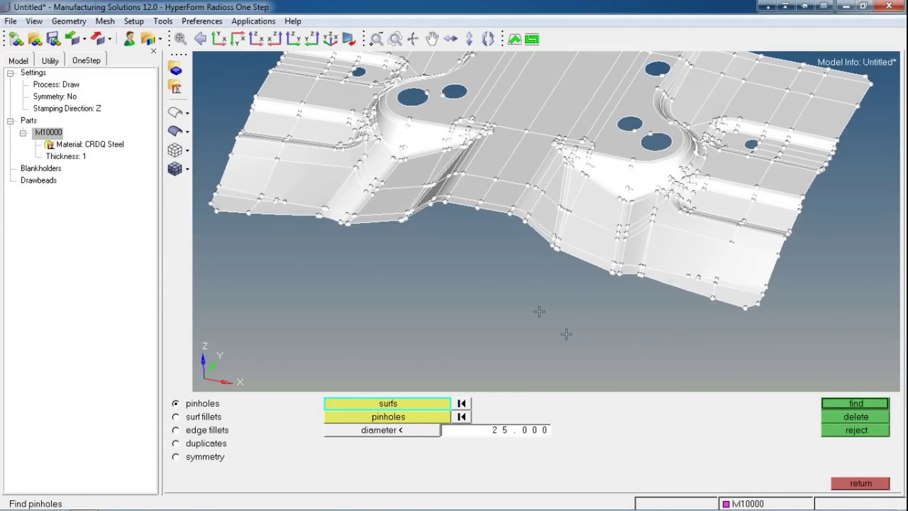
pyautogui.click(862, 403)
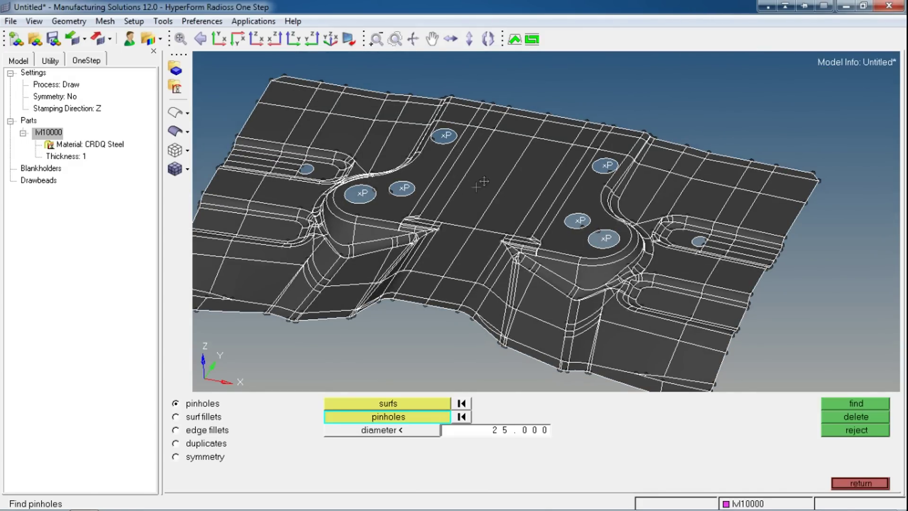
# - Inspect which holes are marked as pinholes, delete them and leave the hole removal
pyautogui.scroll(3, 484, 181)
pyautogui.scroll(-3, 615, 199)
pyautogui.scroll(3, 787, 208)
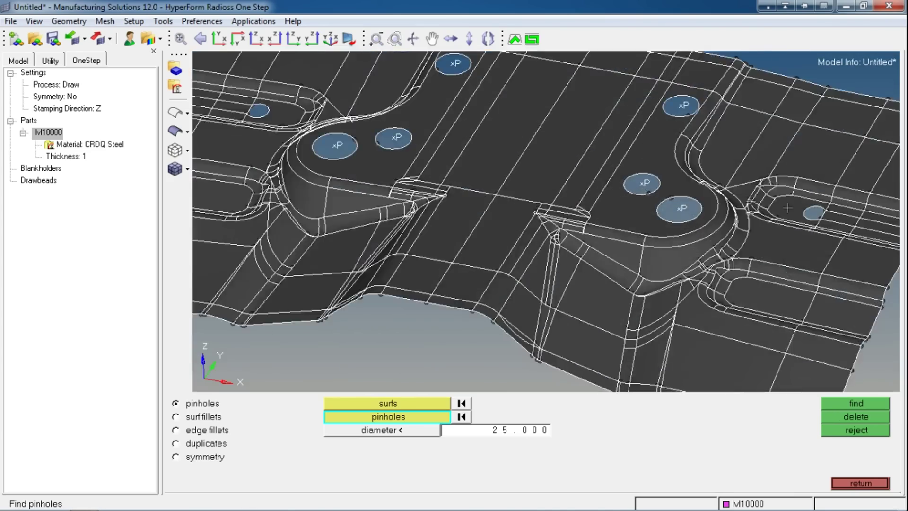
pyautogui.scroll(6, 788, 208)
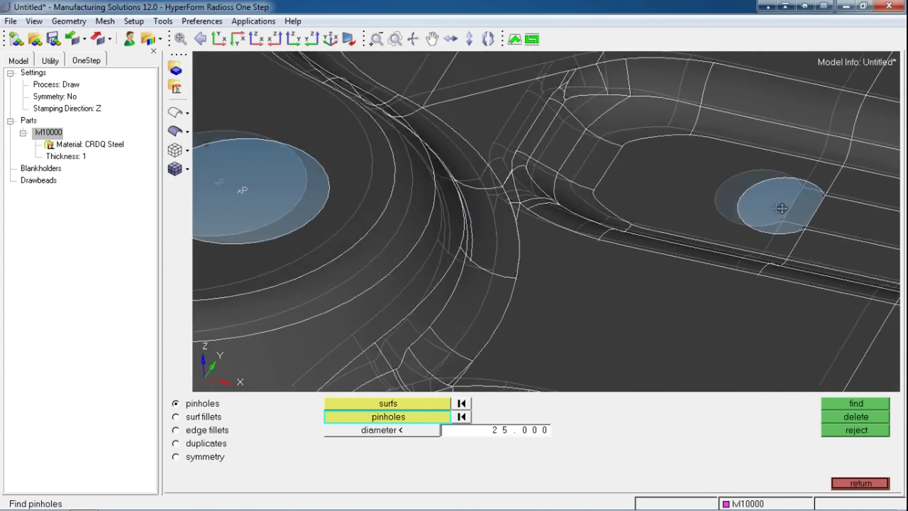
pyautogui.scroll(-10, 781, 208)
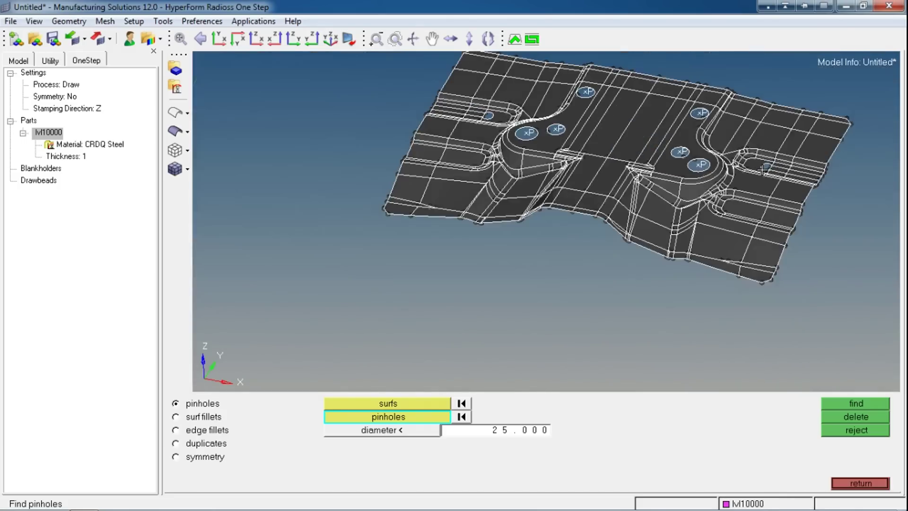
pyautogui.scroll(5, 800, 137)
pyautogui.scroll(-5, 719, 206)
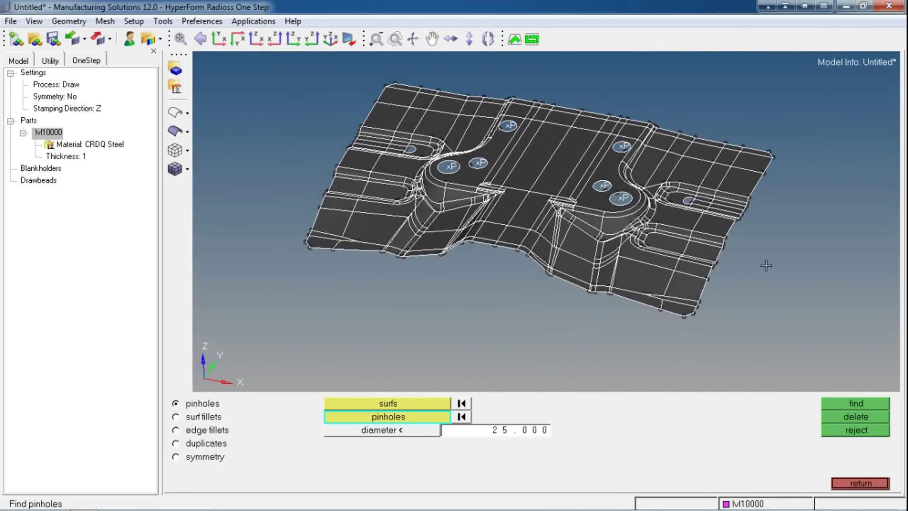
pyautogui.click(856, 416)
pyautogui.click(860, 483)
# - Examine both halves of the part closely for holes remaining after the pinhole deletion
pyautogui.scroll(10, 442, 178)
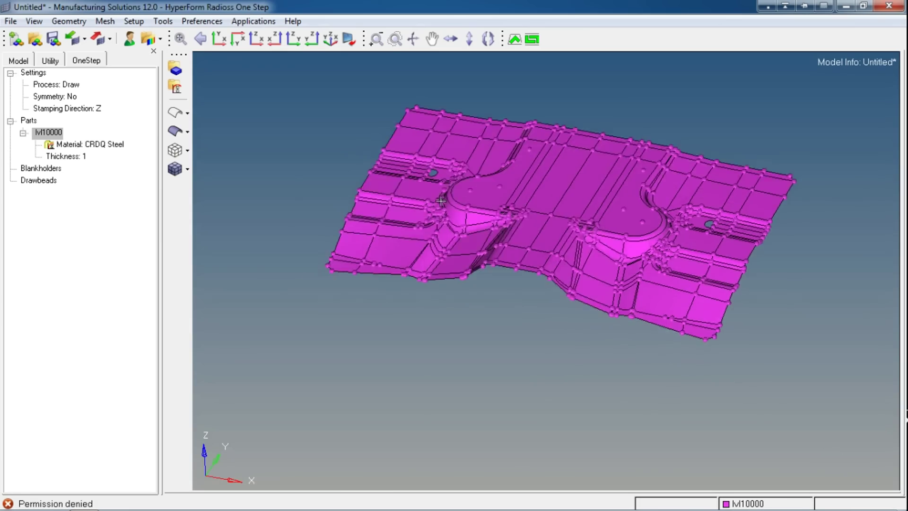
pyautogui.scroll(-10, 442, 178)
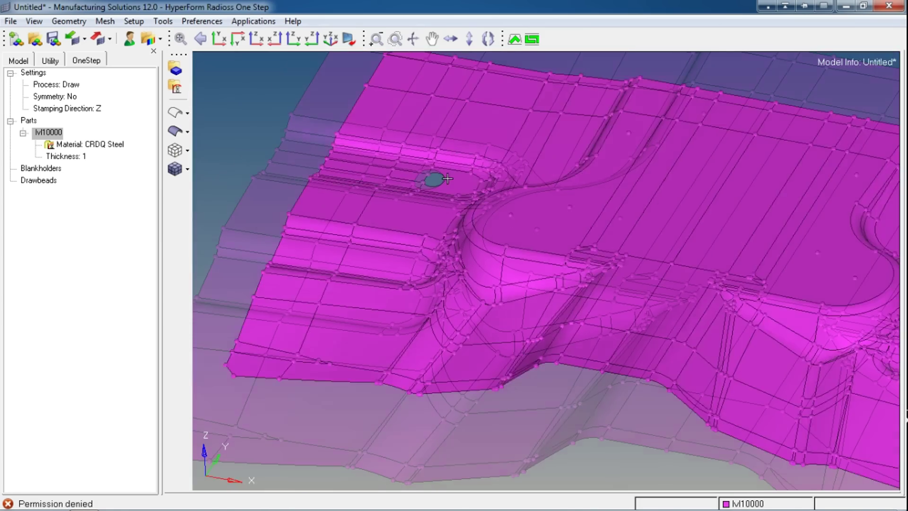
pyautogui.scroll(8, 639, 243)
pyautogui.scroll(2, 752, 229)
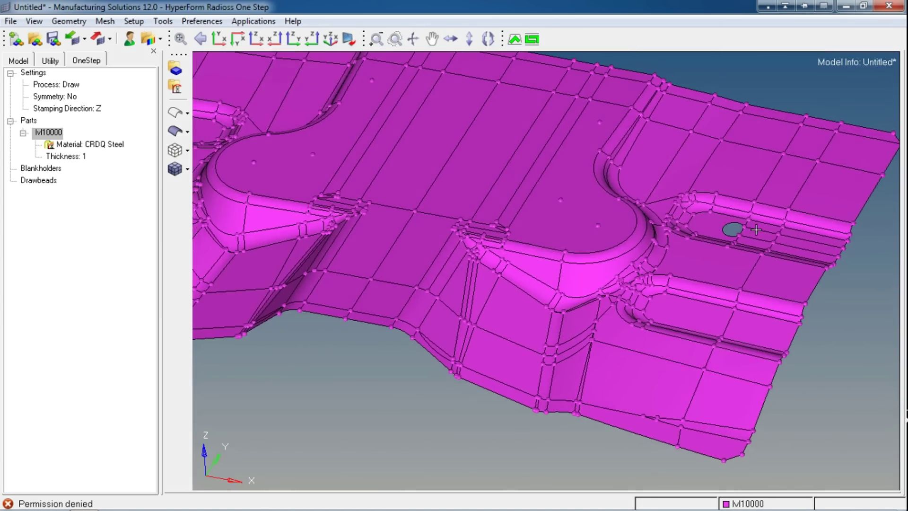
pyautogui.scroll(3, 728, 232)
pyautogui.scroll(-3, 727, 234)
pyautogui.keyDown('ctrl'); pyautogui.moveTo(727, 234); pyautogui.dragTo(704, 227, button='right'); pyautogui.keyUp('ctrl')
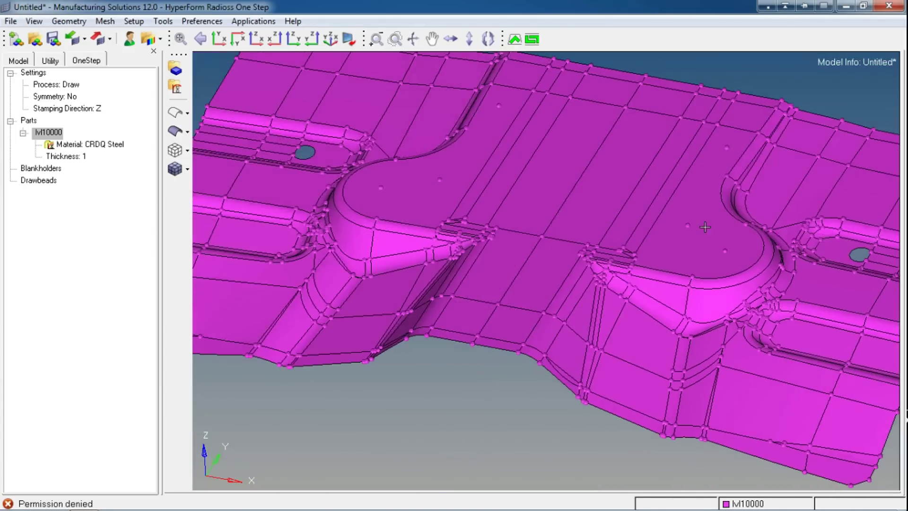
pyautogui.keyDown('ctrl'); pyautogui.moveTo(307, 154); pyautogui.dragTo(401, 202, button='right'); pyautogui.keyUp('ctrl')
# - Fill the remaining holes in the two elongated recesses with Spline/Filler surfaces, using automatic creation from free edges and kept tangency
pyautogui.click(68, 21)
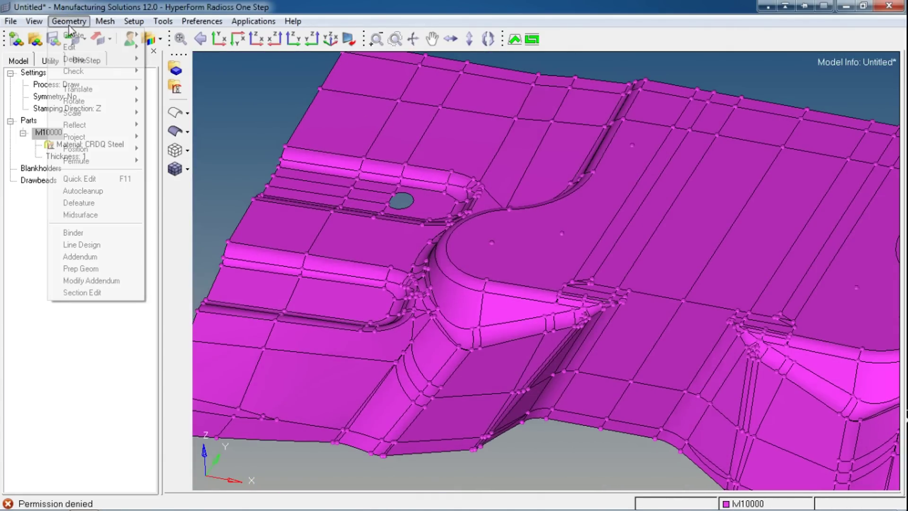
pyautogui.moveTo(111, 36)
pyautogui.moveTo(180, 84)
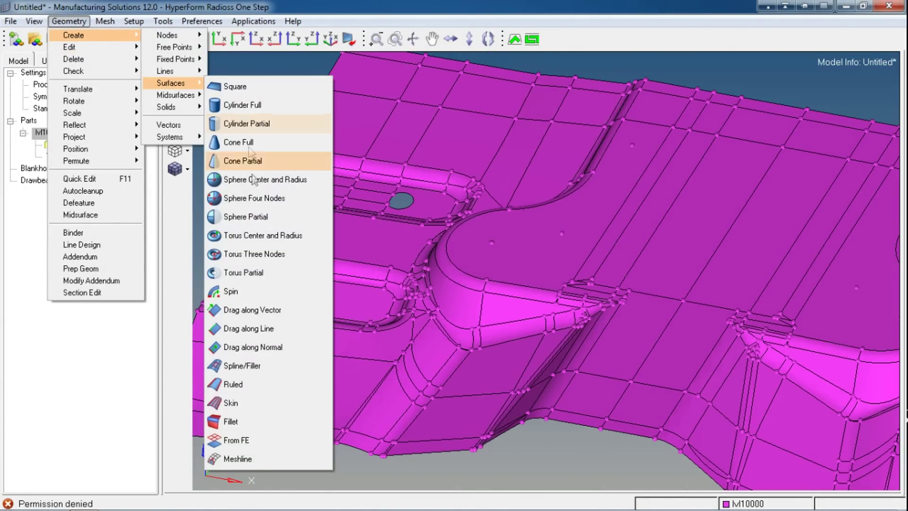
pyautogui.click(262, 365)
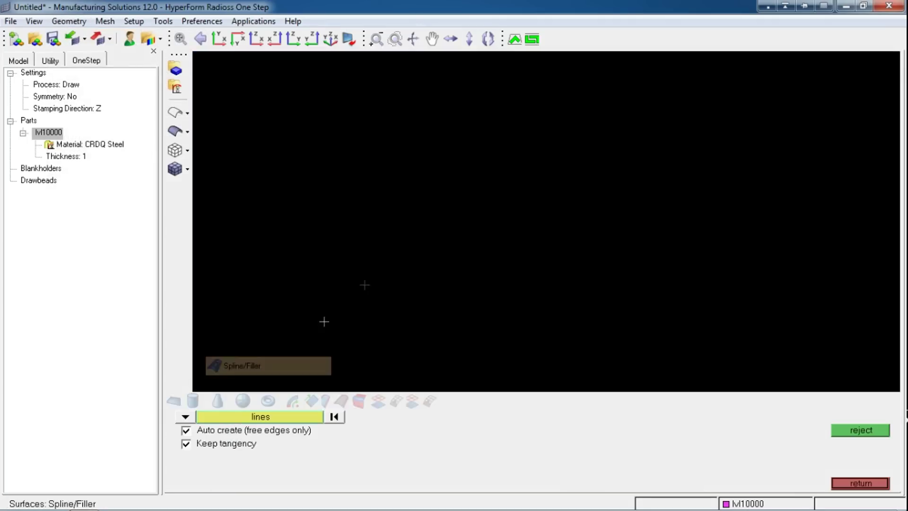
pyautogui.scroll(5, 367, 143)
pyautogui.keyDown('ctrl'); pyautogui.moveTo(367, 144); pyautogui.dragTo(837, 201); pyautogui.keyUp('ctrl')
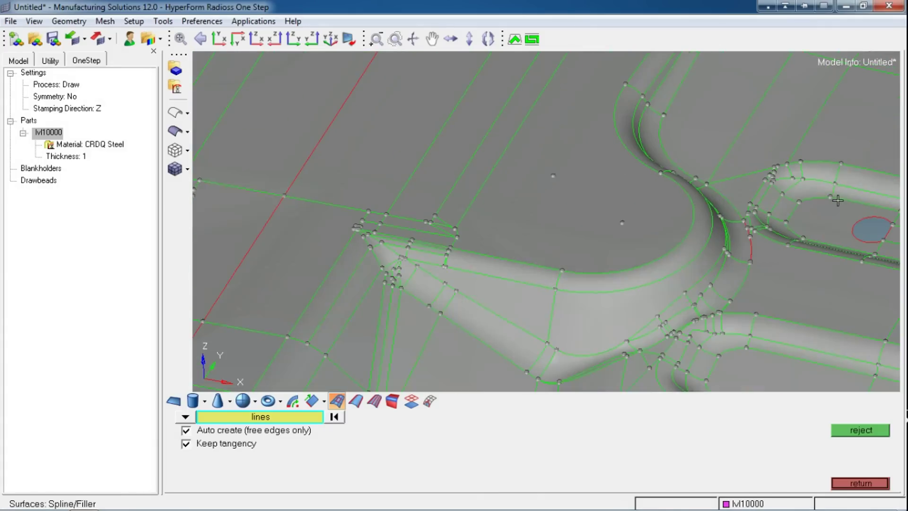
pyautogui.click(863, 225)
pyautogui.press('f')
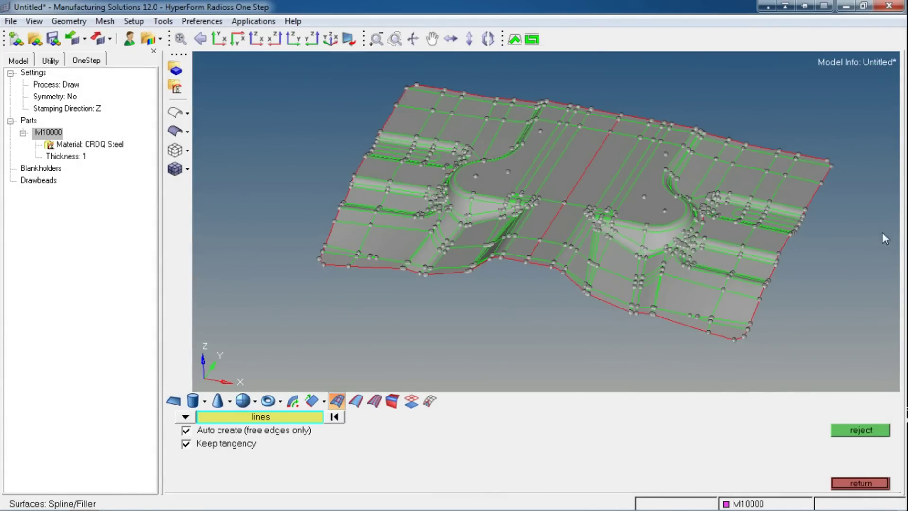
# - Examine both filled recesses and the rest of the part for open holes, and leave the surface filling
pyautogui.keyDown('ctrl'); pyautogui.moveTo(859, 224); pyautogui.dragTo(587, 193); pyautogui.keyUp('ctrl')
pyautogui.scroll(3, 555, 227)
pyautogui.scroll(-3, 701, 130)
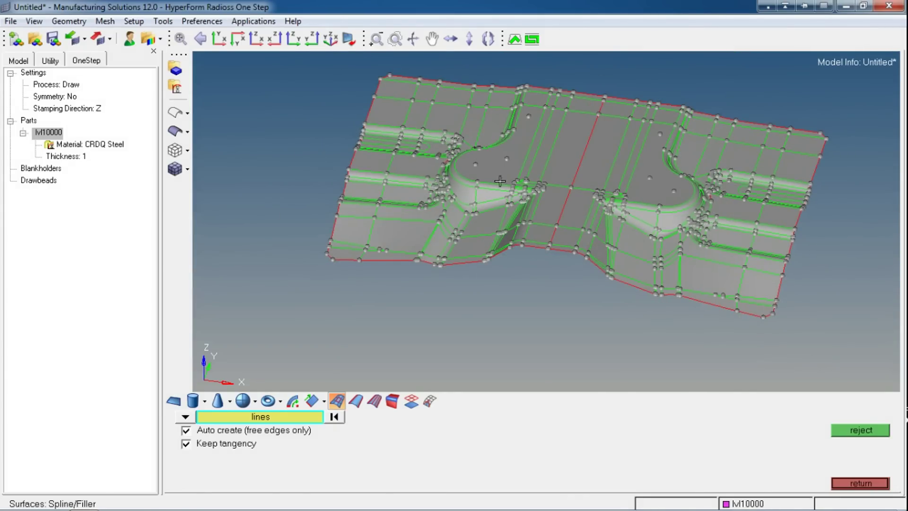
pyautogui.scroll(5, 500, 182)
pyautogui.scroll(-5, 617, 129)
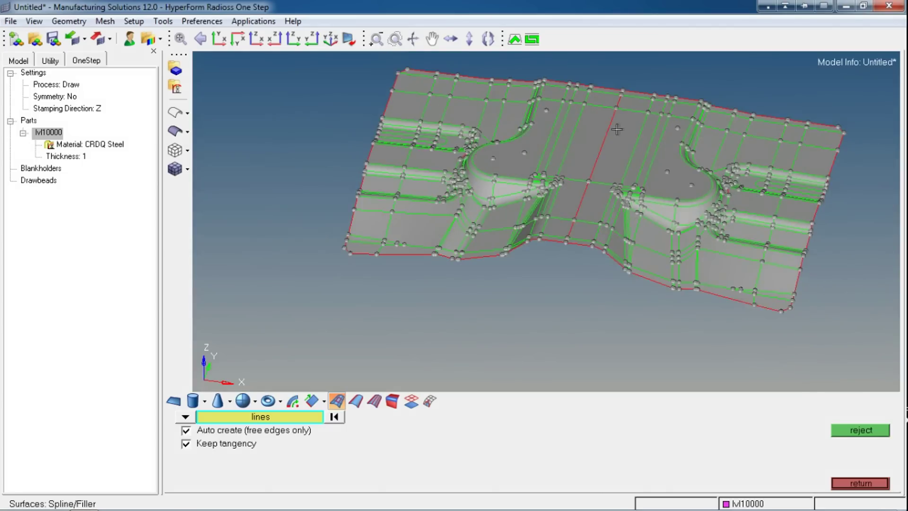
pyautogui.scroll(2, 557, 126)
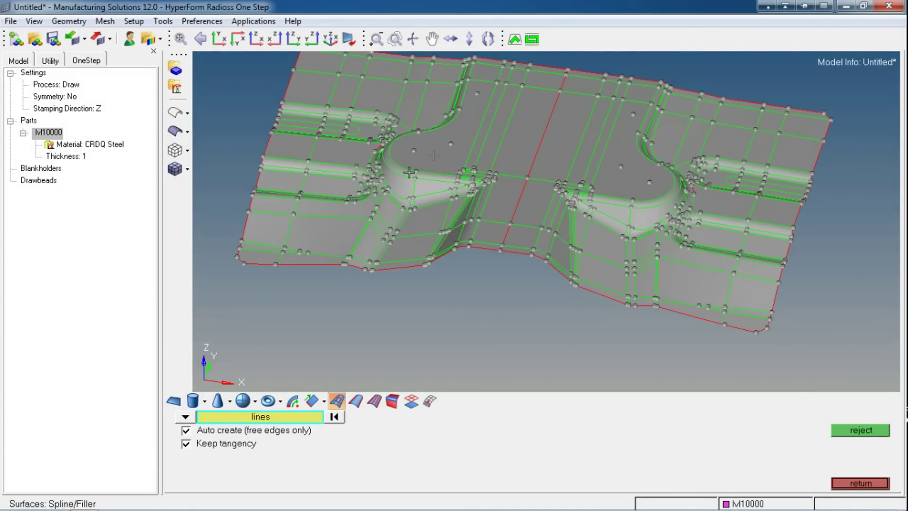
pyautogui.keyDown('ctrl'); pyautogui.moveTo(409, 172); pyautogui.dragTo(534, 193); pyautogui.keyUp('ctrl')
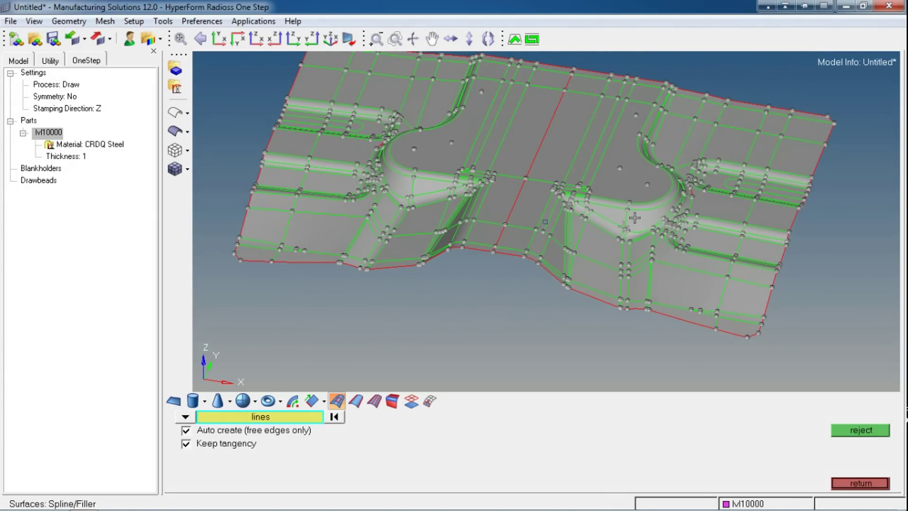
pyautogui.click(856, 486)
# - Run automatic geometry cleanup on all surfaces of the part, using the current topology parameters and element quality criteria
pyautogui.click(52, 134)
pyautogui.click(52, 133)
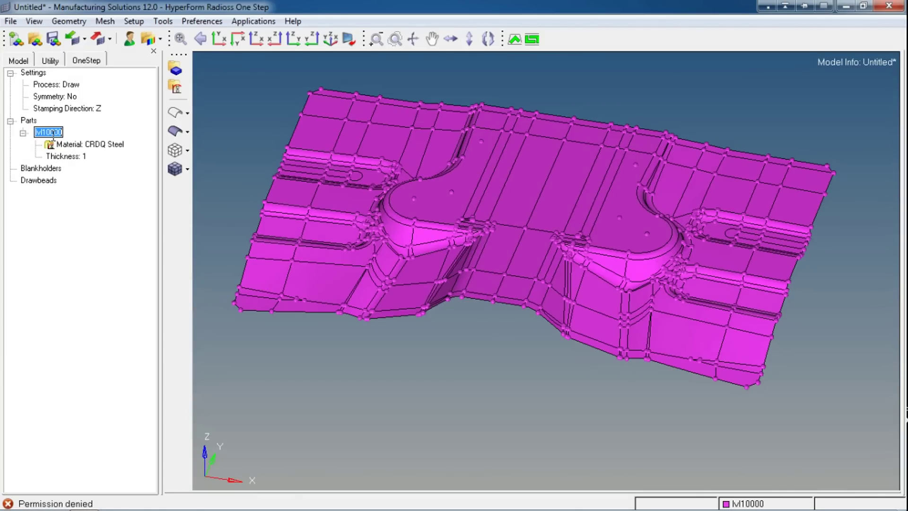
pyautogui.rightClick(51, 133)
pyautogui.moveTo(90, 142)
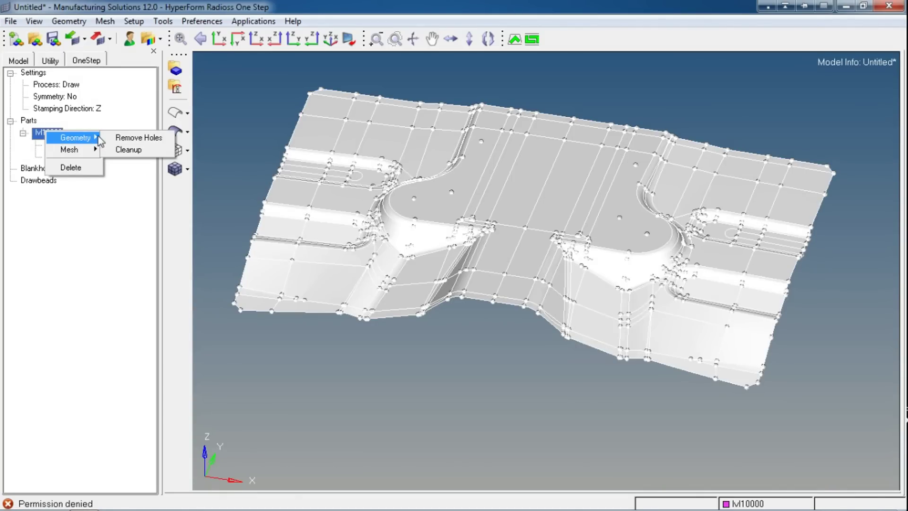
pyautogui.click(122, 150)
pyautogui.scroll(-5, 362, 154)
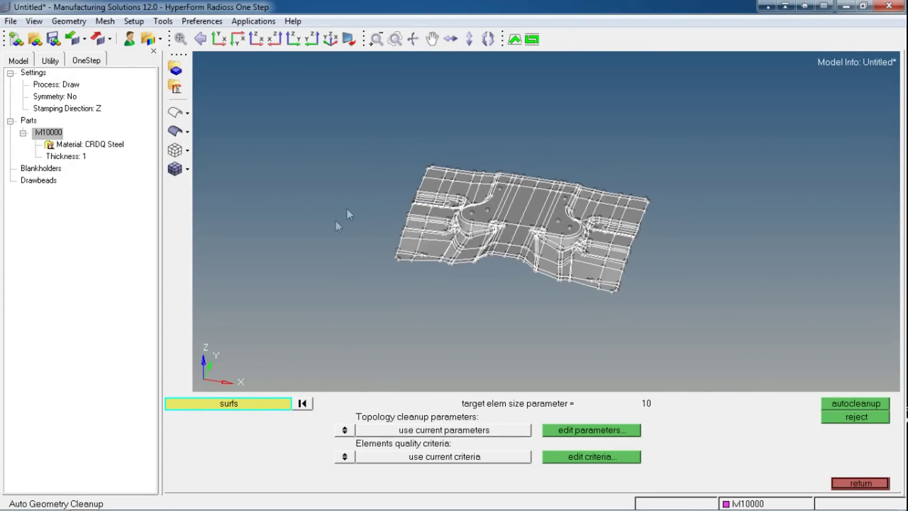
pyautogui.keyDown('shift'); pyautogui.moveTo(328, 122); pyautogui.dragTo(803, 331); pyautogui.keyUp('shift')
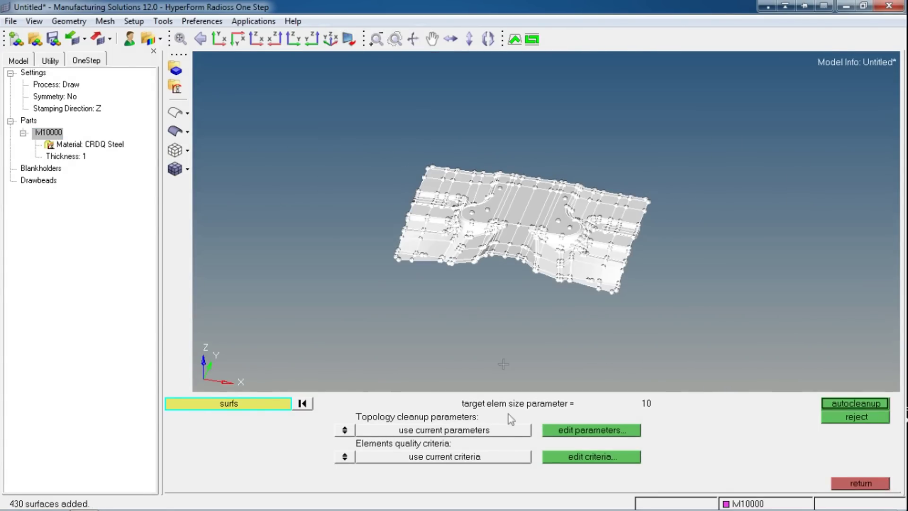
pyautogui.click(229, 403)
pyautogui.click(263, 430)
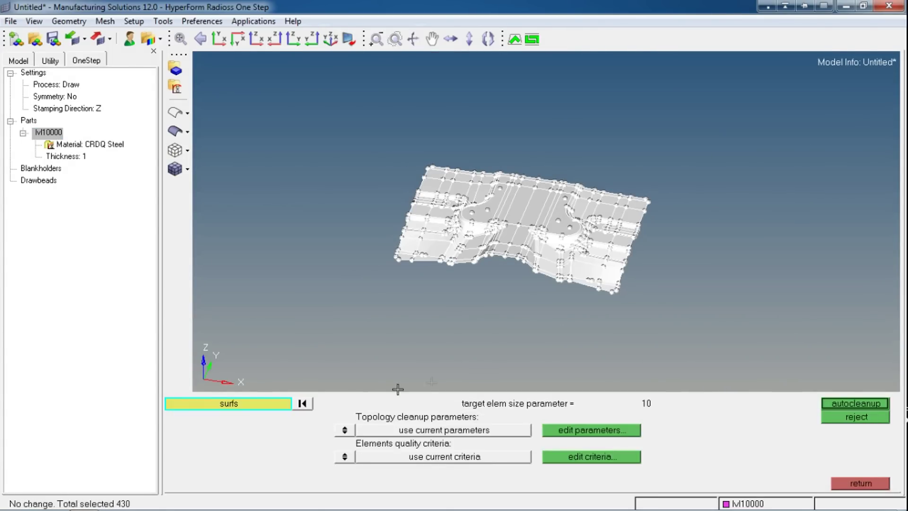
pyautogui.click(857, 404)
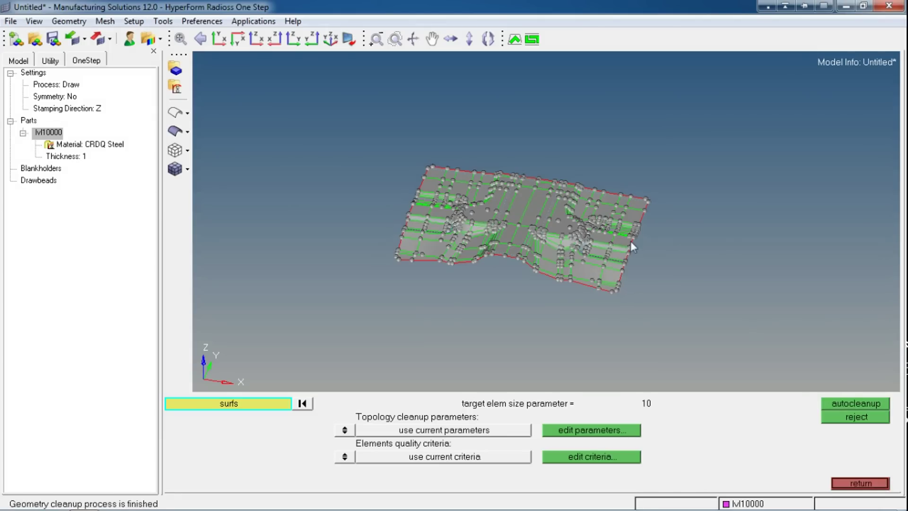
# - Examine the surface edges across the part after the automatic cleanup, and leave the geometry cleanup
pyautogui.keyDown('ctrl'); pyautogui.moveTo(633, 247); pyautogui.dragTo(589, 222); pyautogui.keyUp('ctrl')
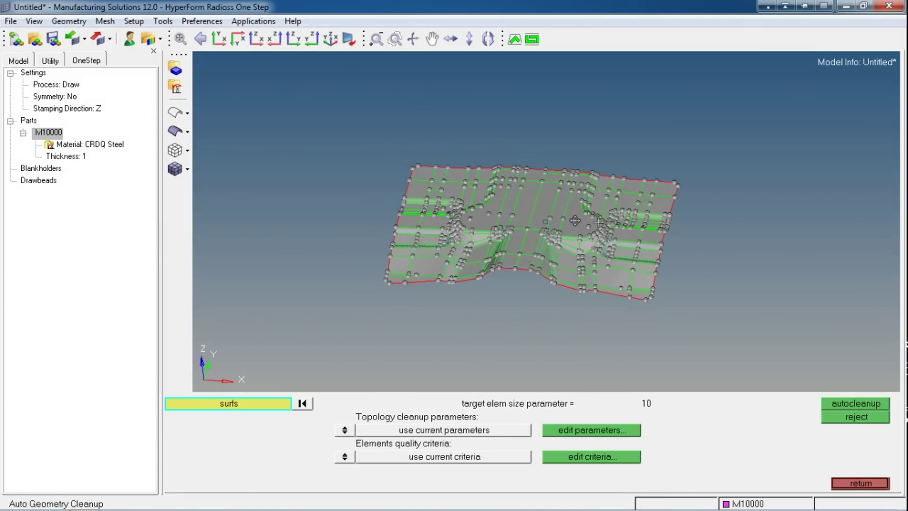
pyautogui.scroll(3, 575, 220)
pyautogui.scroll(-4, 572, 214)
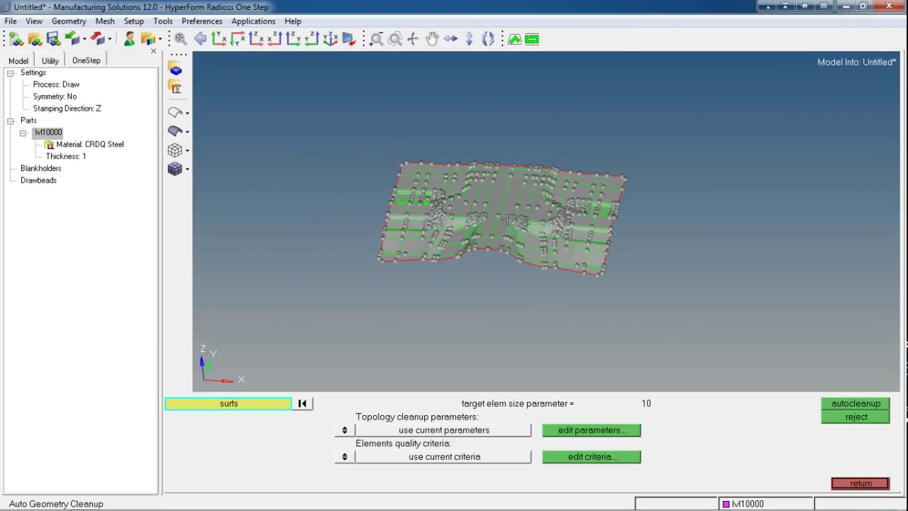
pyautogui.scroll(3, 523, 224)
pyautogui.click(860, 483)
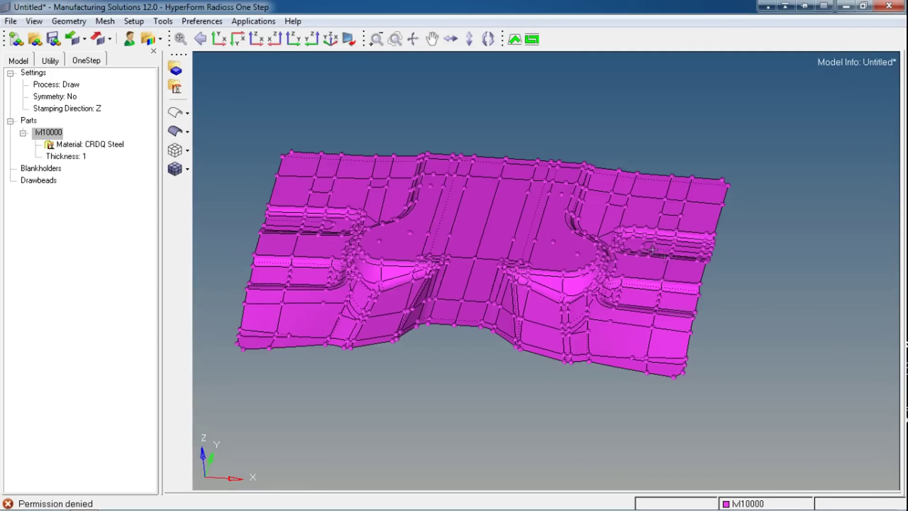
pyautogui.scroll(-4, 664, 207)
pyautogui.keyDown('ctrl'); pyautogui.moveTo(678, 202); pyautogui.dragTo(663, 207, button='right'); pyautogui.keyUp('ctrl')
pyautogui.scroll(2, 738, 215)
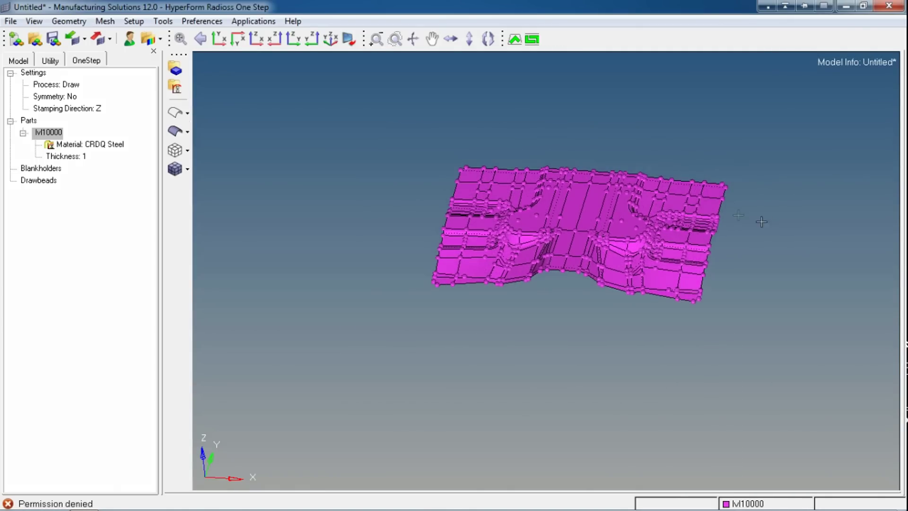
pyautogui.scroll(2, 729, 217)
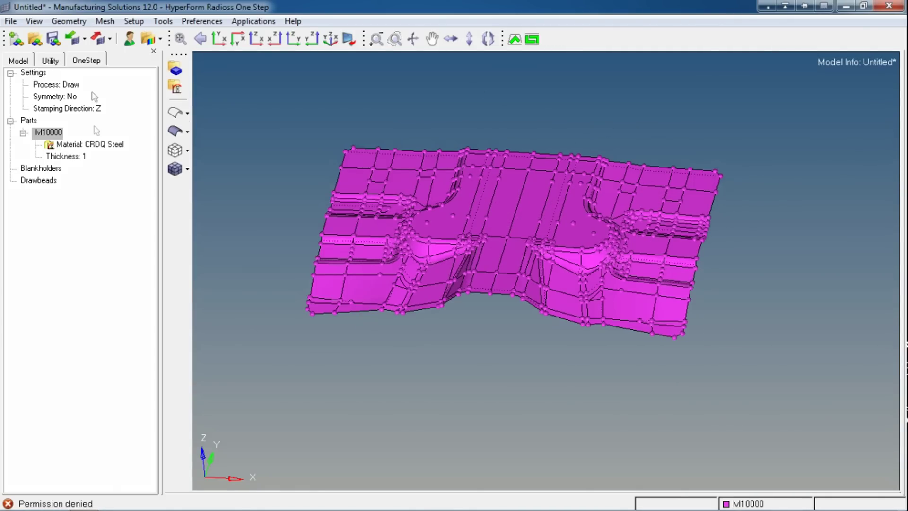
# - Start an R-Mesh for the part with a minimum edge length of 1, maximum edge length of 5 and fillet angle of 2
pyautogui.rightClick(57, 133)
pyautogui.moveTo(94, 151)
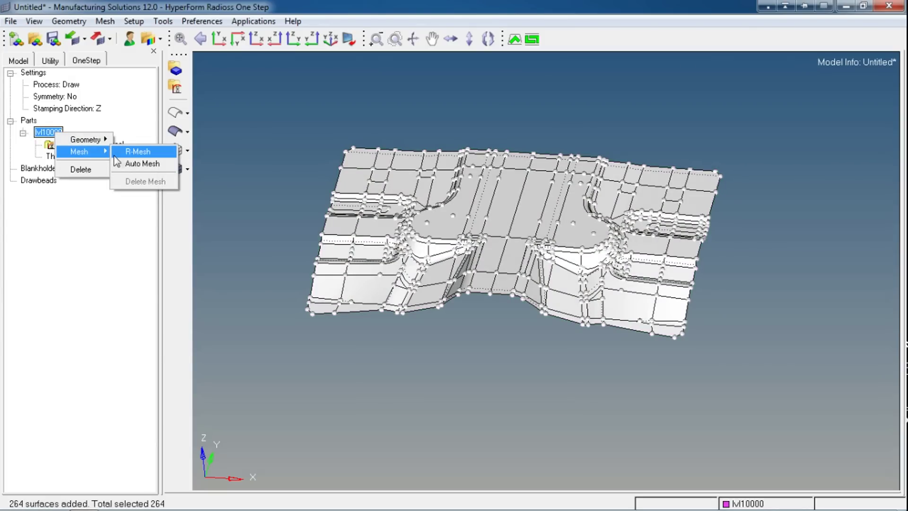
pyautogui.click(133, 157)
pyautogui.keyDown('ctrl'); pyautogui.moveTo(473, 212); pyautogui.dragTo(419, 194); pyautogui.keyUp('ctrl')
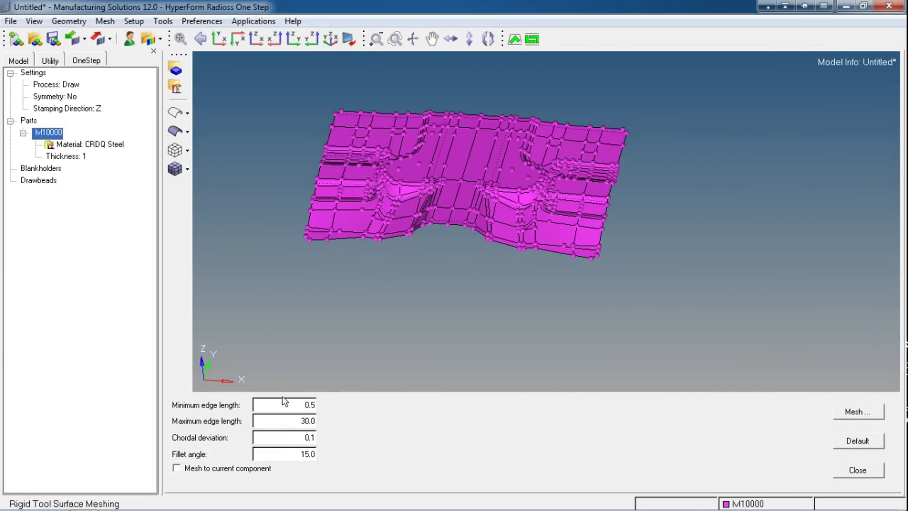
pyautogui.click(303, 405)
pyautogui.moveTo(300, 405); pyautogui.dragTo(368, 423)
pyautogui.write('1')
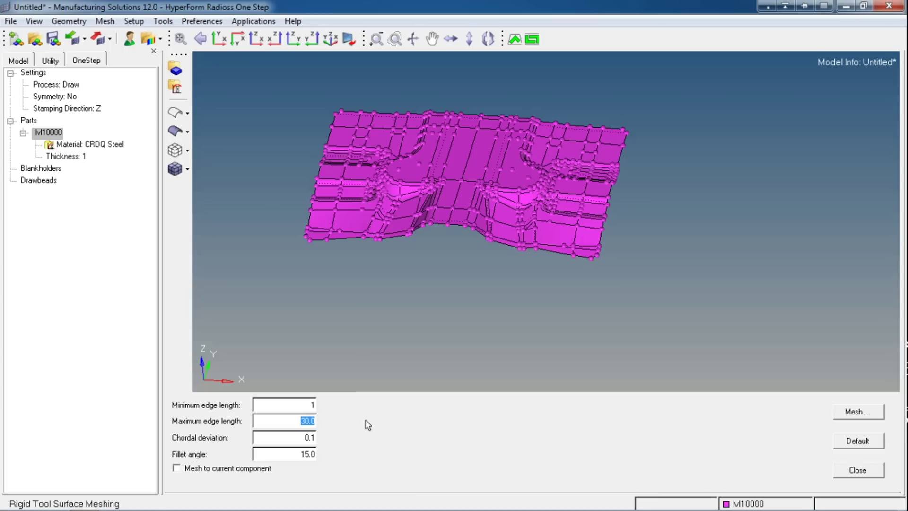
pyautogui.write('5')
pyautogui.moveTo(304, 437); pyautogui.dragTo(326, 464)
pyautogui.write('2')
# - Examine the part's fillets, recesses and curved ribs closely from several angles before meshing
pyautogui.scroll(5, 449, 197)
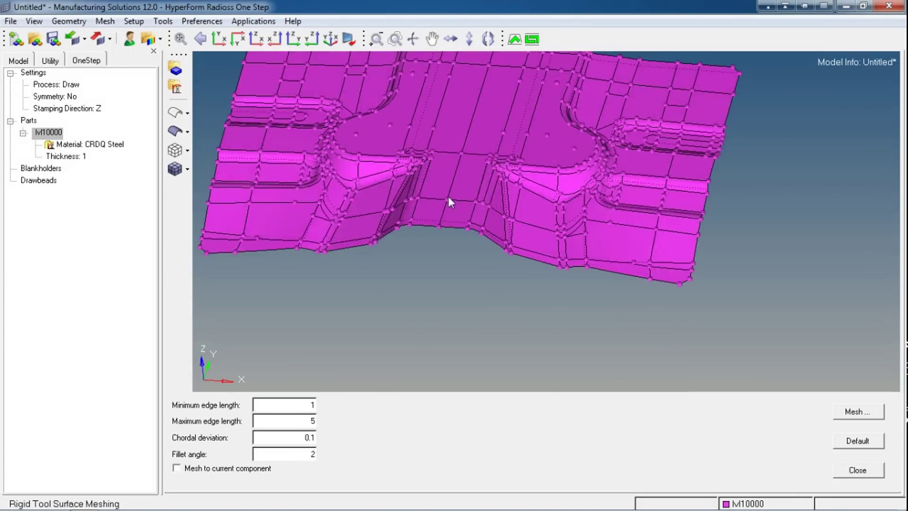
pyautogui.middleClick(414, 192)
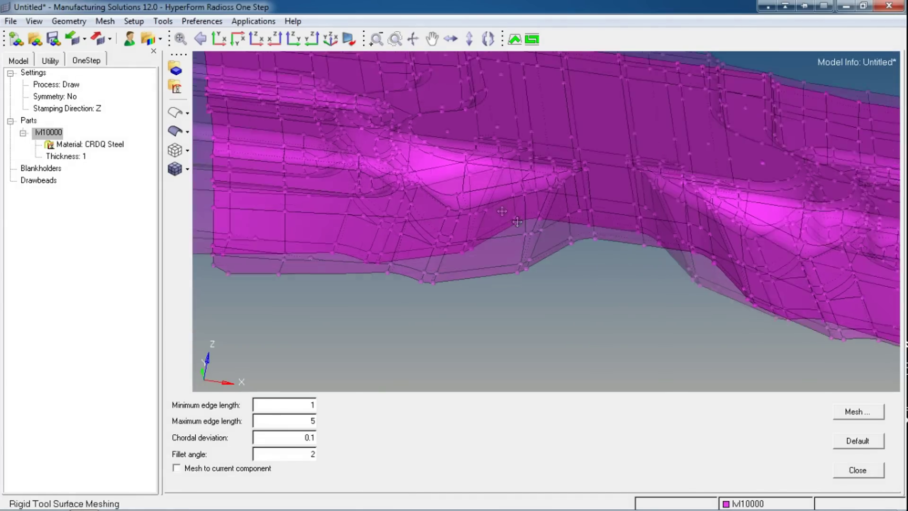
pyautogui.scroll(-4, 390, 296)
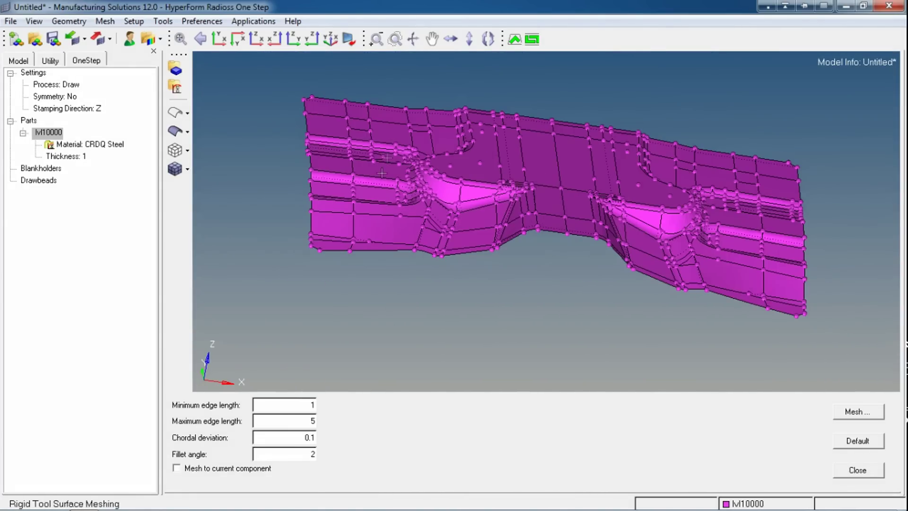
pyautogui.scroll(1, 521, 290)
pyautogui.scroll(3, 381, 179)
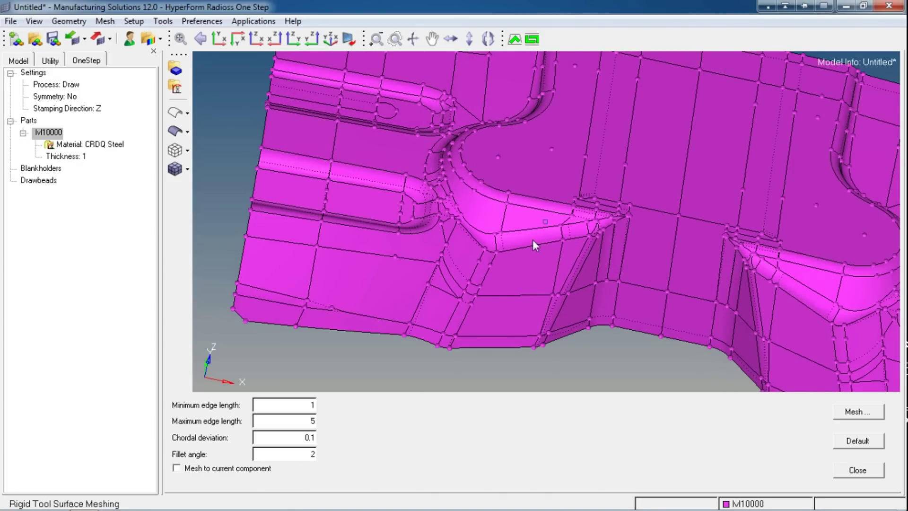
pyautogui.scroll(-5, 533, 240)
pyautogui.scroll(3, 437, 222)
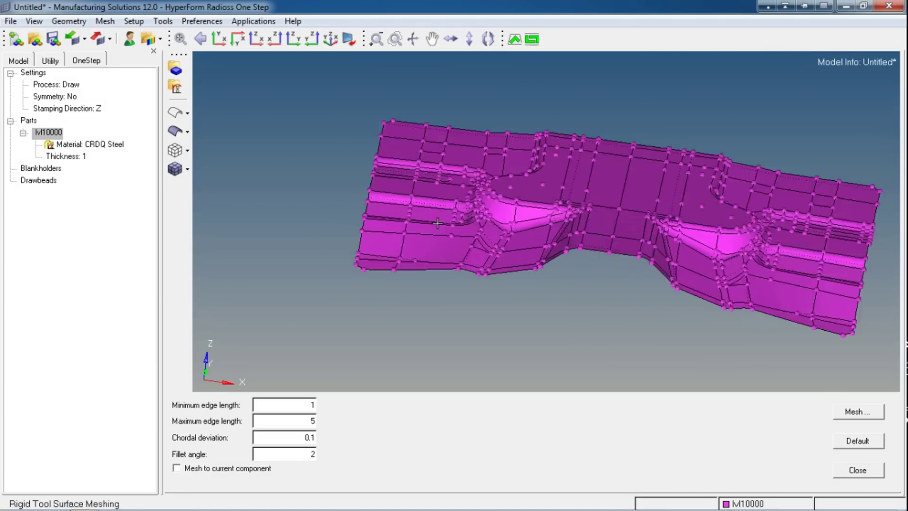
pyautogui.scroll(4, 438, 222)
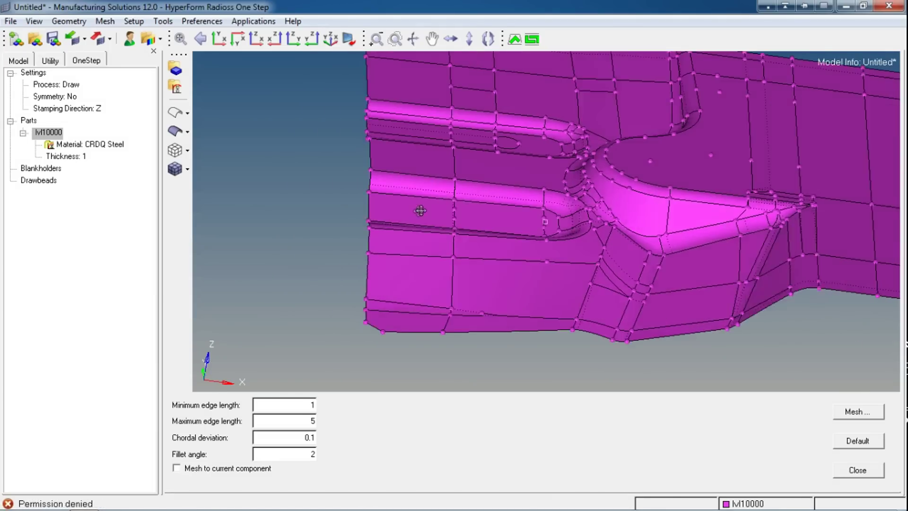
pyautogui.keyDown('ctrl'); pyautogui.moveTo(420, 210); pyautogui.dragTo(426, 203); pyautogui.keyUp('ctrl')
pyautogui.scroll(4, 426, 202)
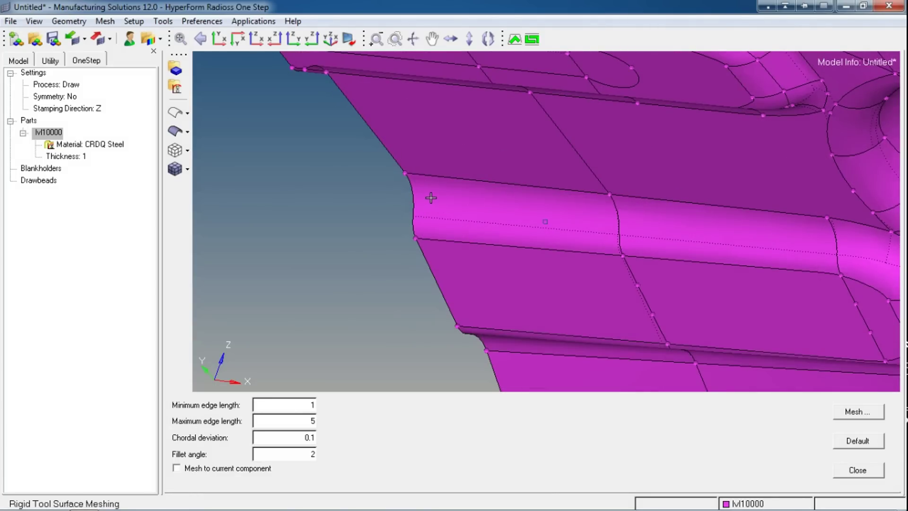
pyautogui.scroll(-5, 417, 216)
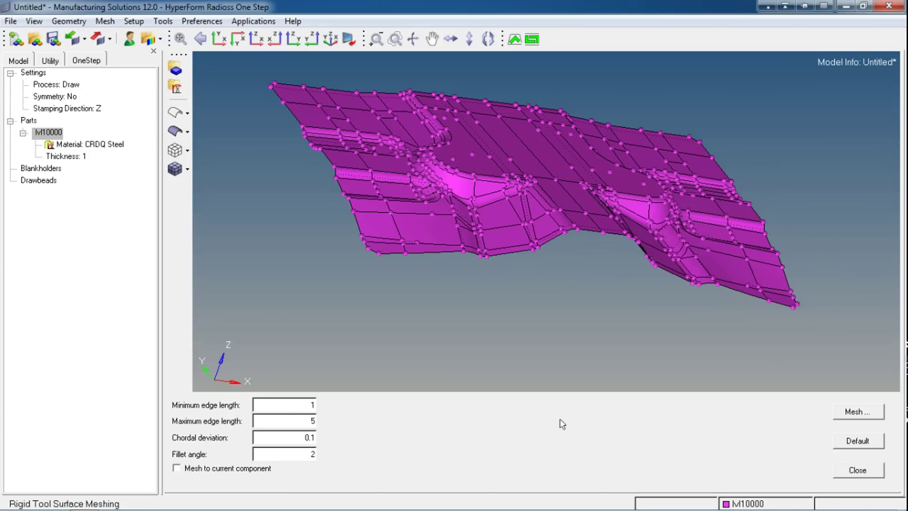
# - Generate the R-Mesh on all surfaces of the part and display the elements shaded with their mesh lines
pyautogui.click(851, 412)
pyautogui.click(229, 403)
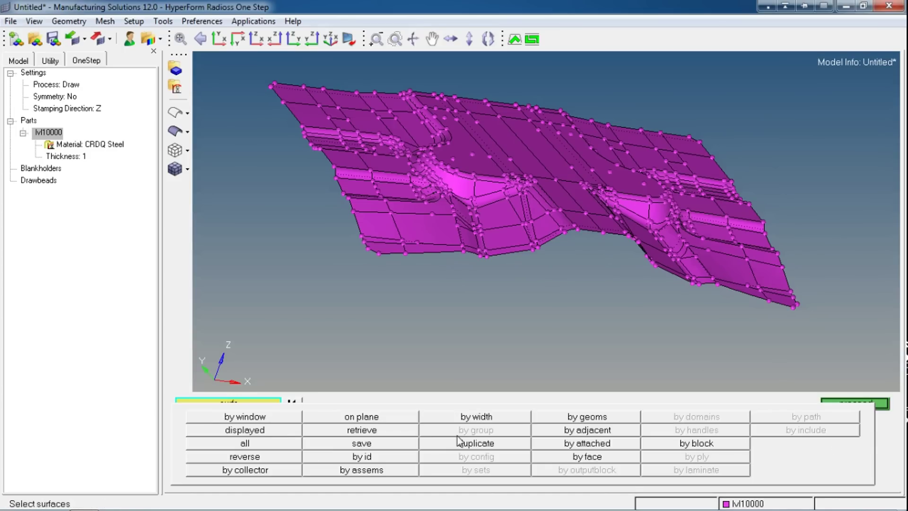
pyautogui.click(281, 442)
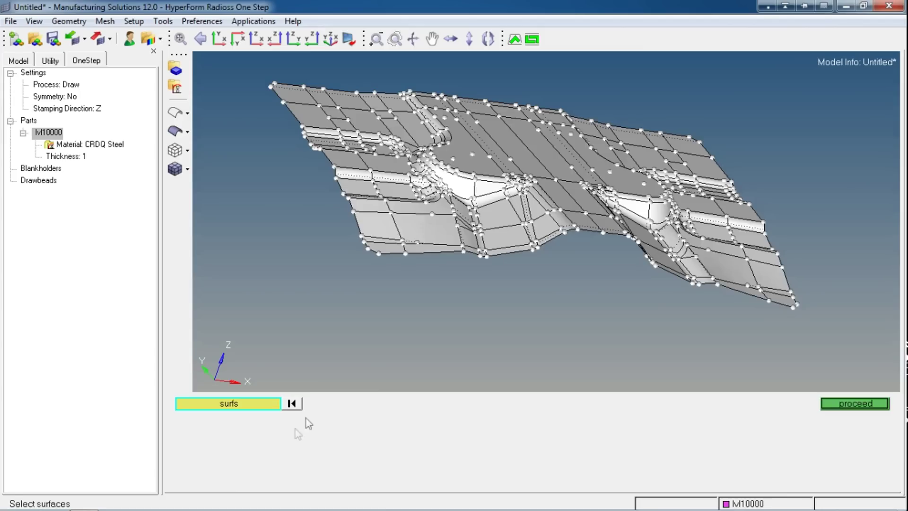
pyautogui.click(862, 404)
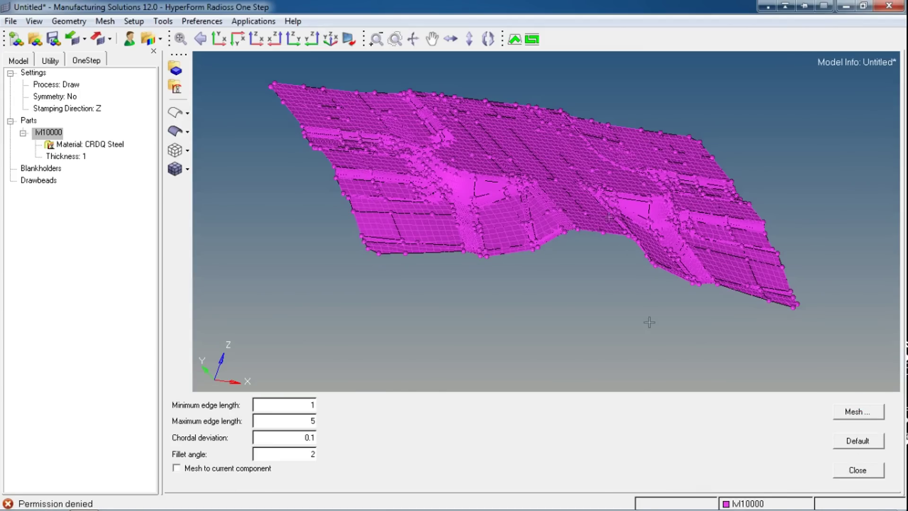
pyautogui.click(853, 472)
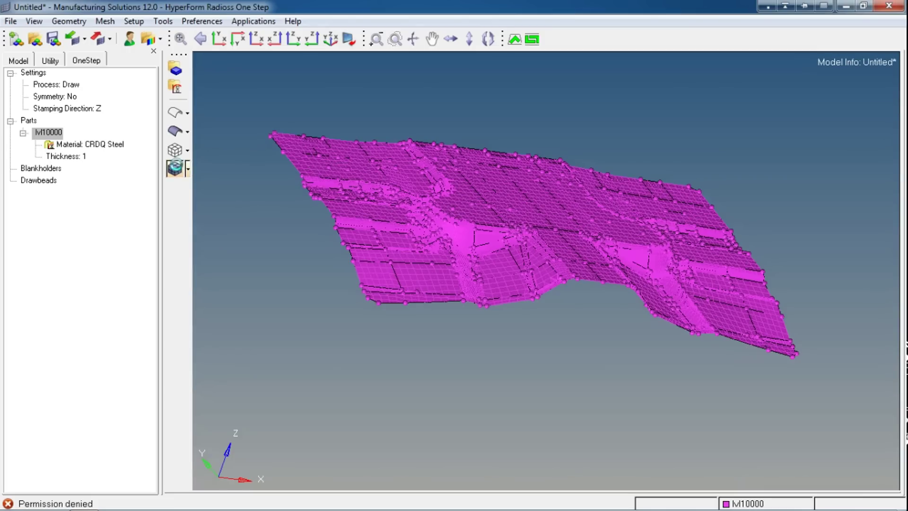
pyautogui.click(175, 169)
pyautogui.press('F5')
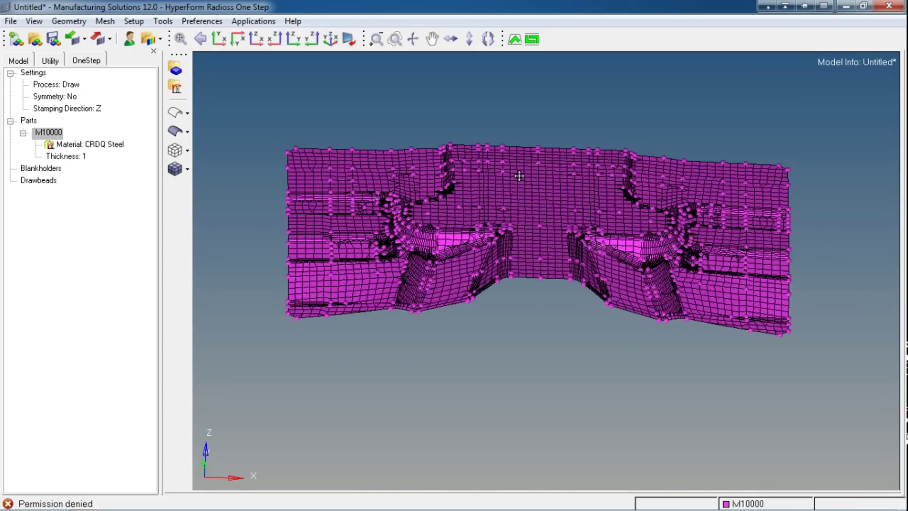
# - Assign CRDQ Steel to the part from the One Step material database
pyautogui.click(104, 145)
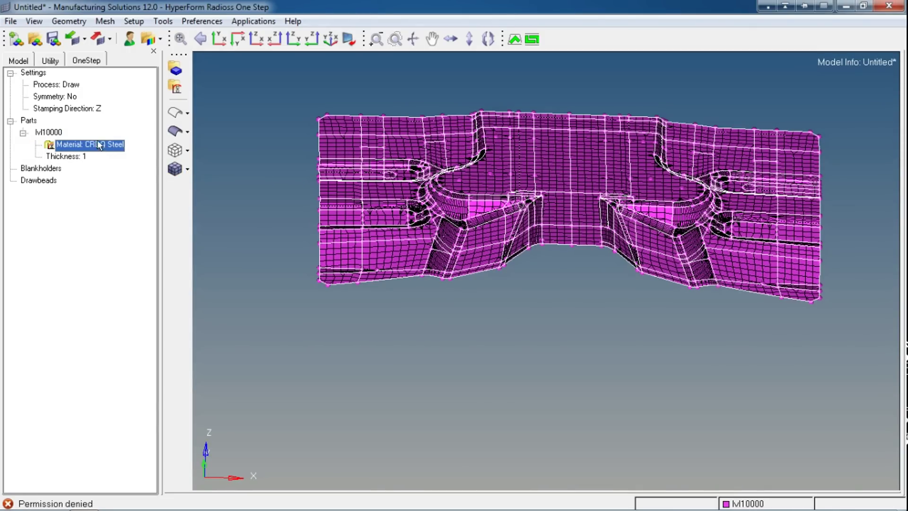
pyautogui.rightClick(103, 143)
pyautogui.click(125, 152)
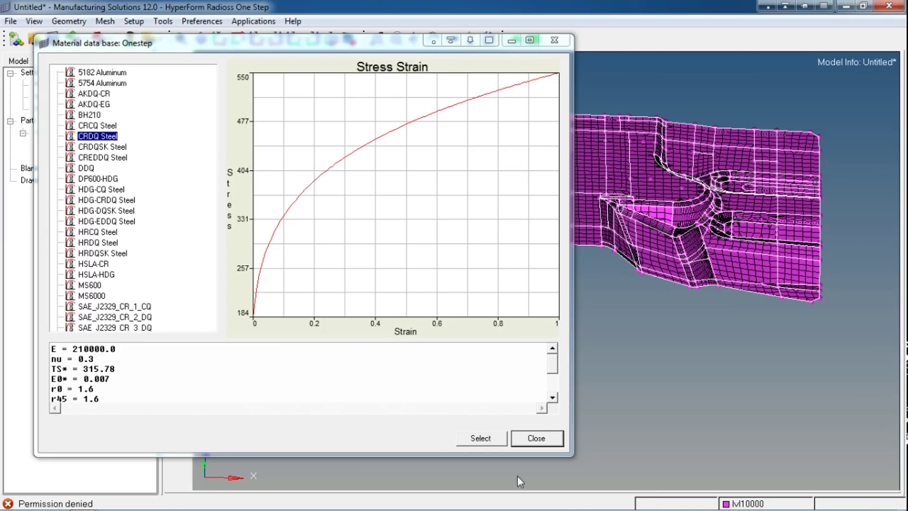
pyautogui.click(478, 439)
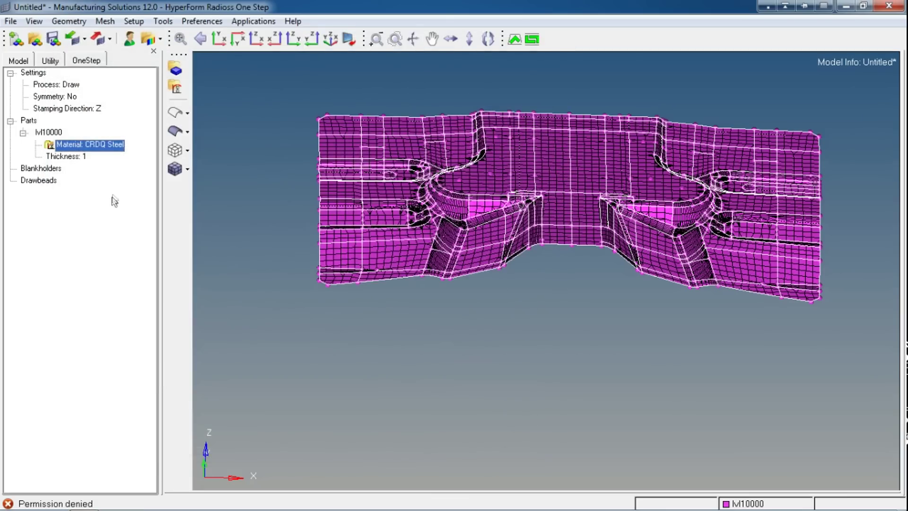
# - Set the part's sheet thickness to 1.2
pyautogui.click(84, 158)
pyautogui.click(85, 157)
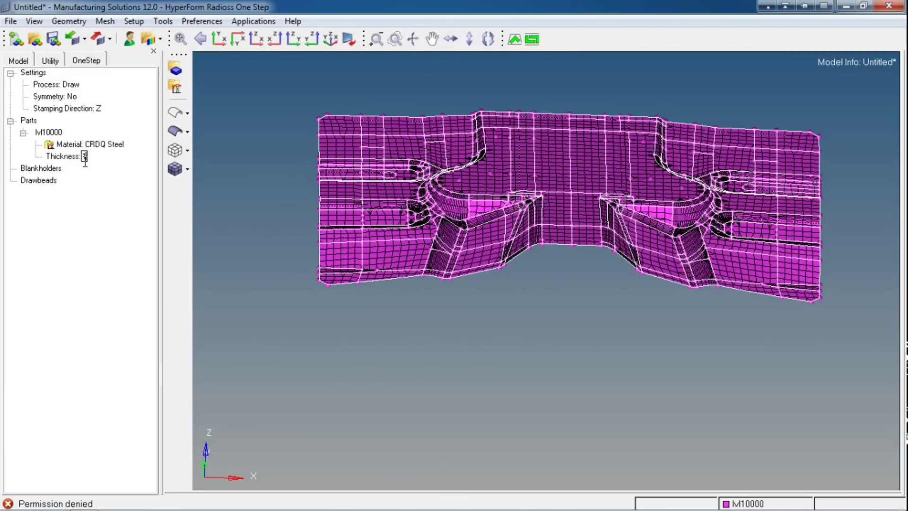
pyautogui.write('1.2')
pyautogui.press('Return')
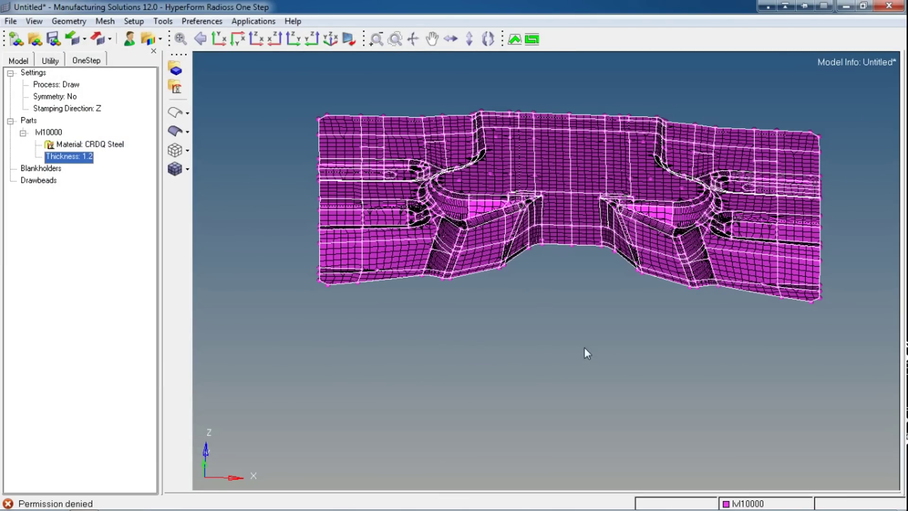
# - Examine the meshed part's overall shape from several oblique angles and in an edge-on view along the Y axis
pyautogui.keyDown('ctrl'); pyautogui.moveTo(586, 353); pyautogui.dragTo(546, 271); pyautogui.keyUp('ctrl')
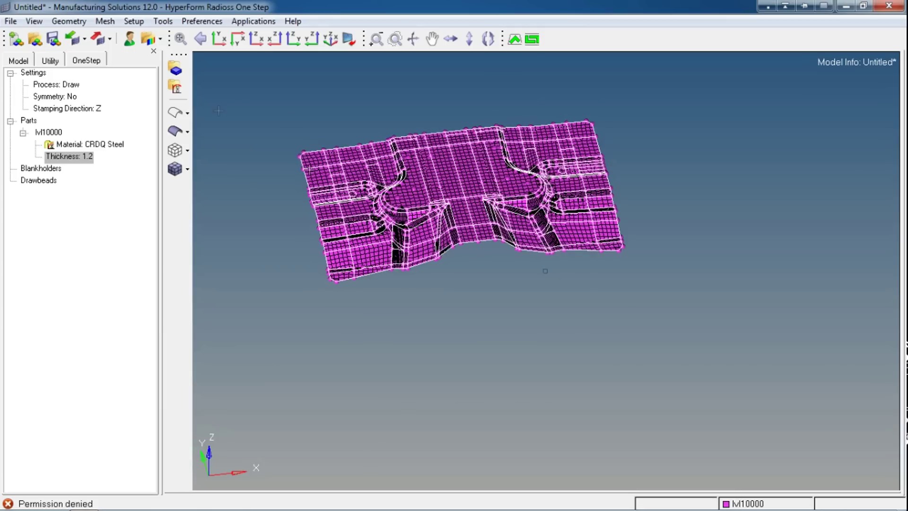
pyautogui.keyDown('ctrl'); pyautogui.moveTo(493, 225); pyautogui.dragTo(464, 258); pyautogui.keyUp('ctrl')
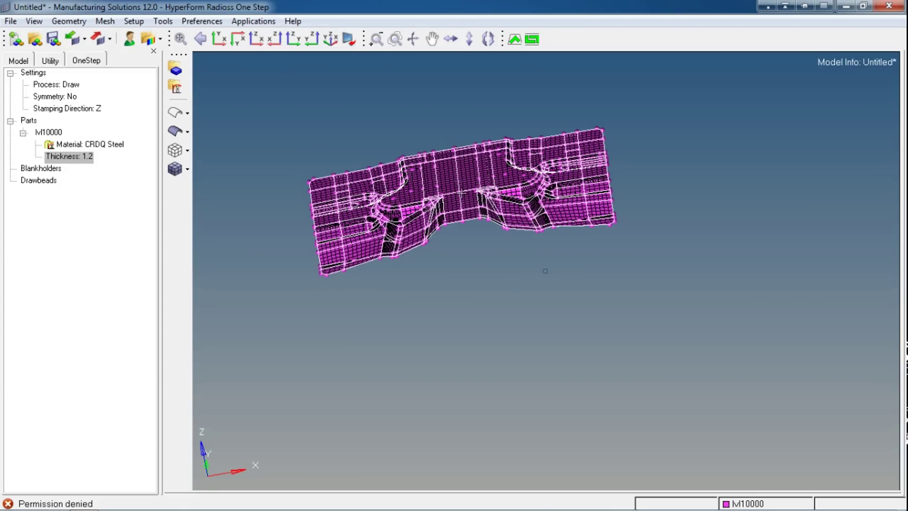
pyautogui.keyDown('ctrl'); pyautogui.moveTo(427, 218); pyautogui.dragTo(492, 230); pyautogui.keyUp('ctrl')
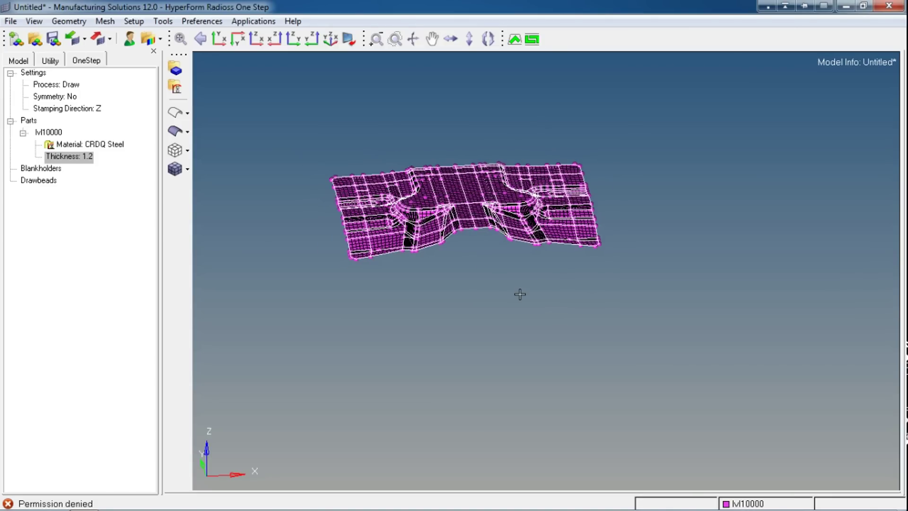
pyautogui.moveTo(520, 294)
pyautogui.keyDown('ctrl'); pyautogui.mouseDown()
pyautogui.moveTo(500, 279)
pyautogui.moveTo(525, 277)
pyautogui.mouseUp(); pyautogui.keyUp('ctrl')
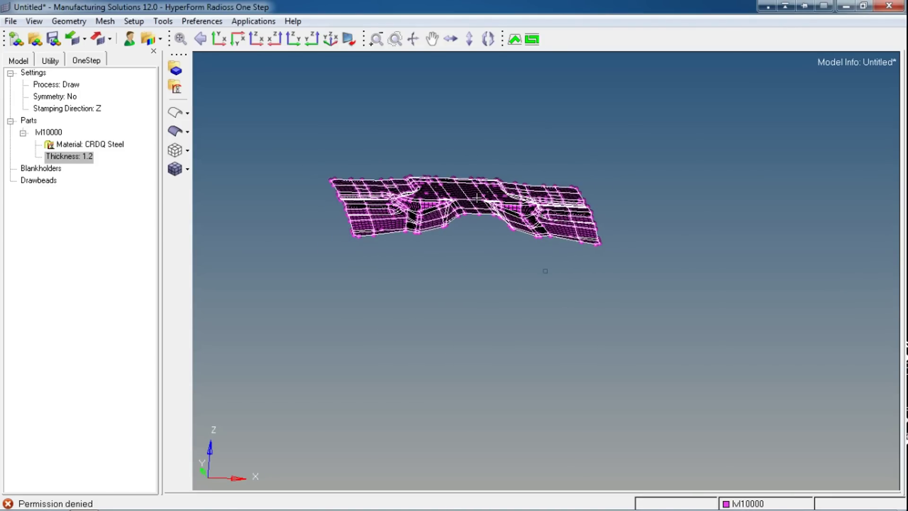
pyautogui.keyDown('ctrl'); pyautogui.moveTo(477, 197); pyautogui.dragTo(524, 254); pyautogui.keyUp('ctrl')
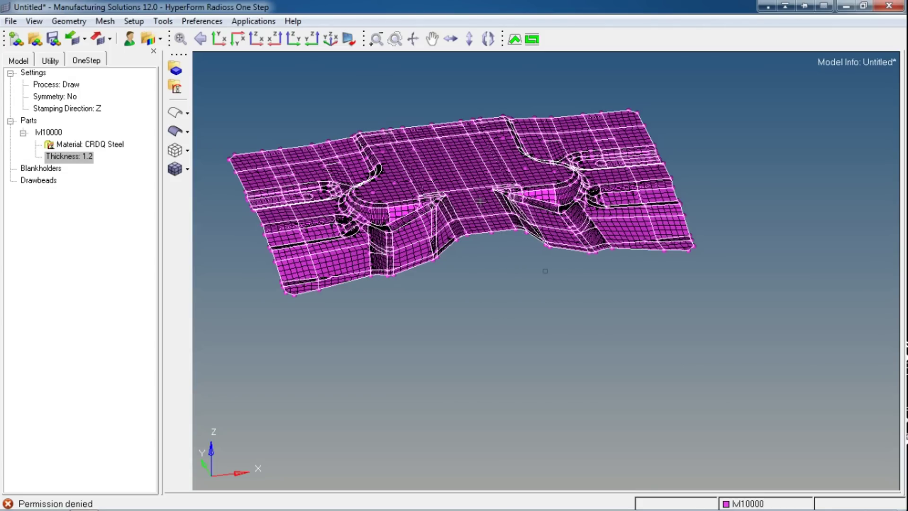
pyautogui.keyDown('ctrl'); pyautogui.moveTo(480, 201); pyautogui.dragTo(495, 269); pyautogui.keyUp('ctrl')
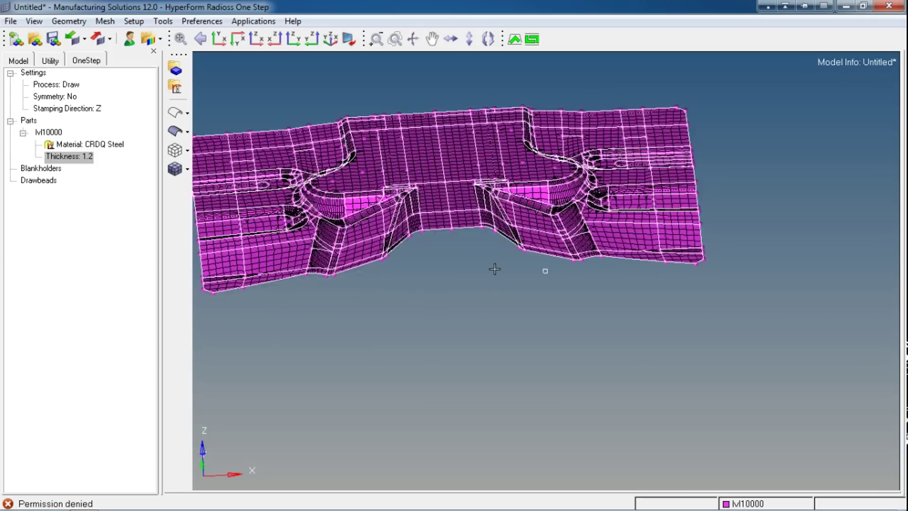
pyautogui.scroll(-3, 495, 270)
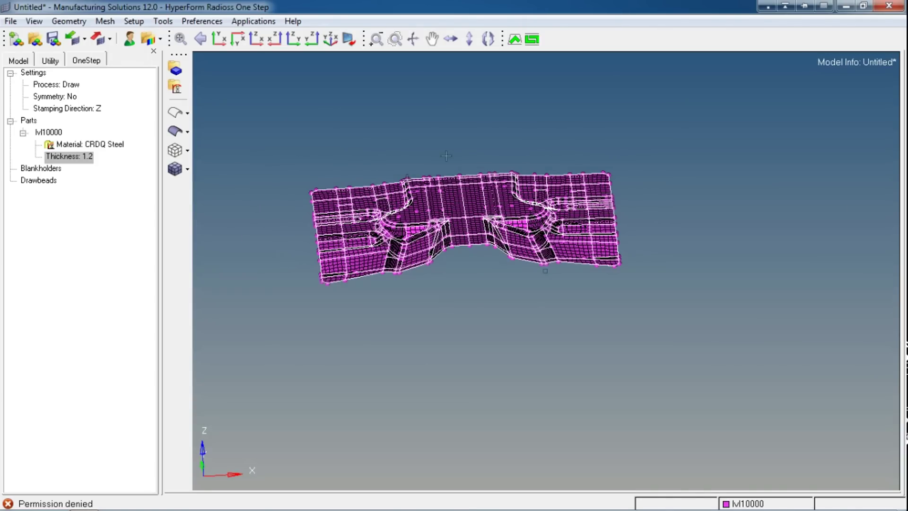
pyautogui.keyDown('ctrl'); pyautogui.moveTo(509, 273); pyautogui.dragTo(490, 280); pyautogui.keyUp('ctrl')
pyautogui.rightClick(124, 206)
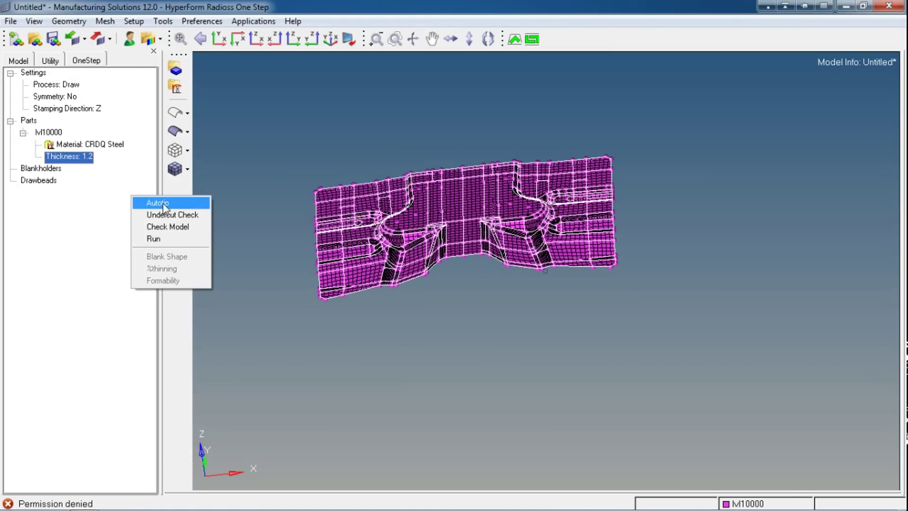
pyautogui.click(365, 113)
pyautogui.click(274, 38)
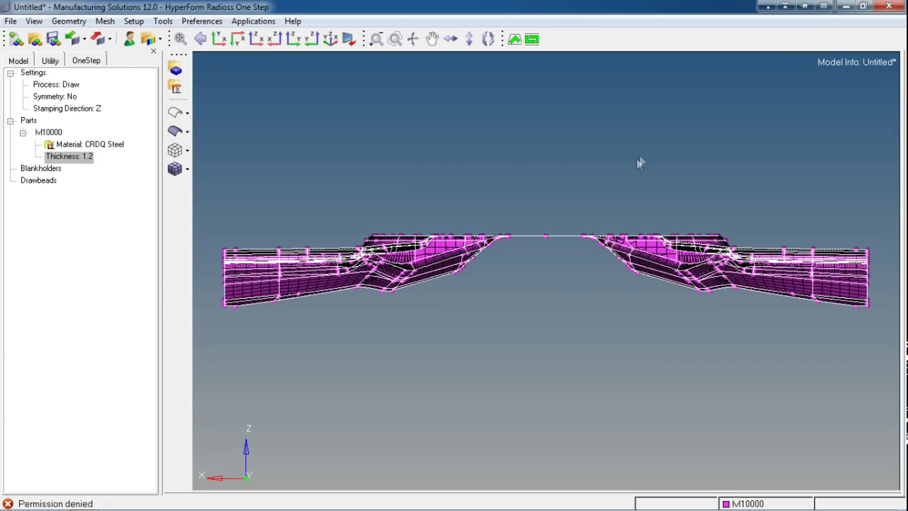
pyautogui.scroll(-2, 596, 201)
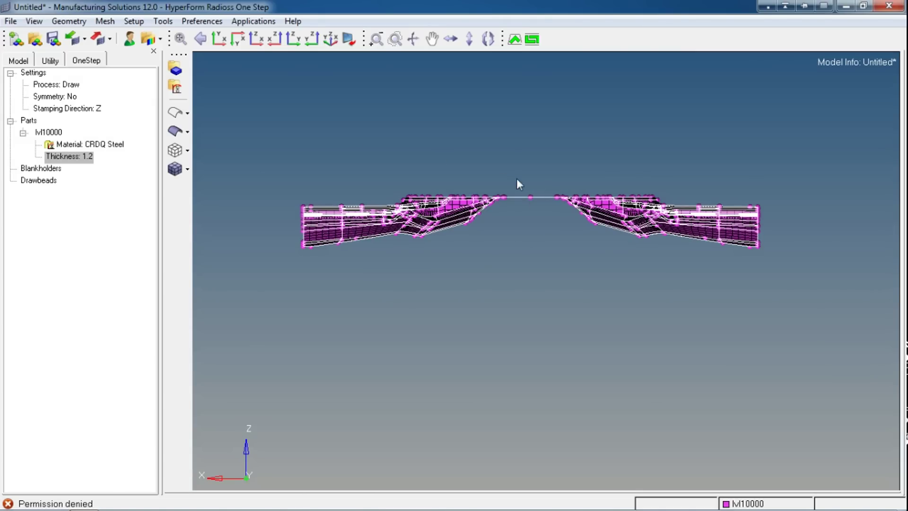
# - Select the part's component in the Autotip tool and examine its orientation relative to the Z stamping direction
pyautogui.rightClick(81, 204)
pyautogui.click(122, 215)
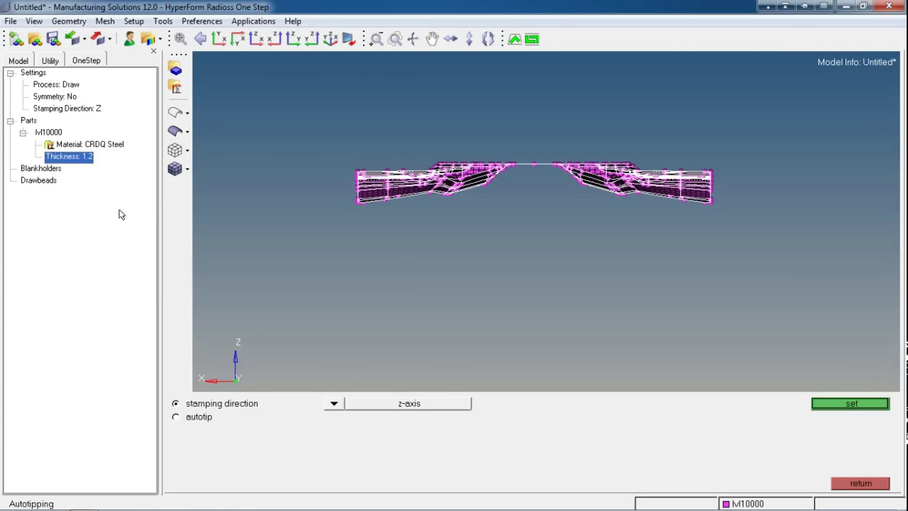
pyautogui.click(202, 417)
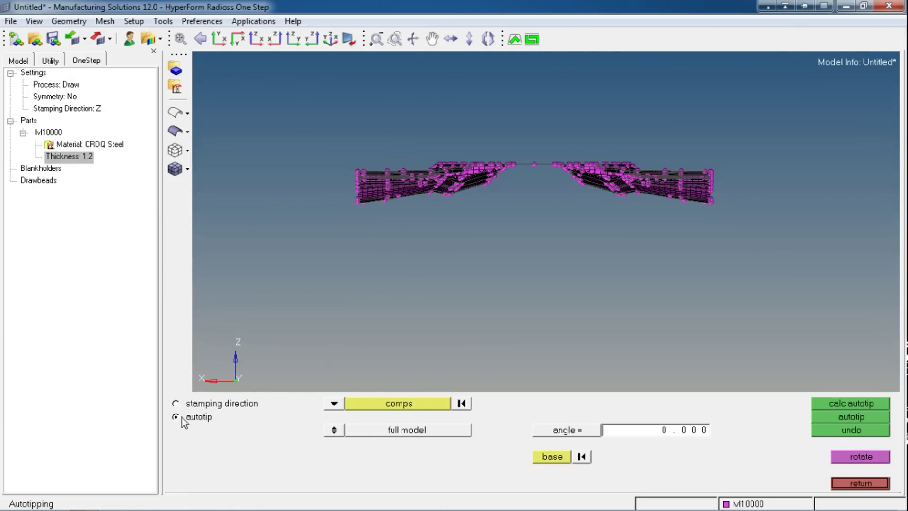
pyautogui.click(396, 401)
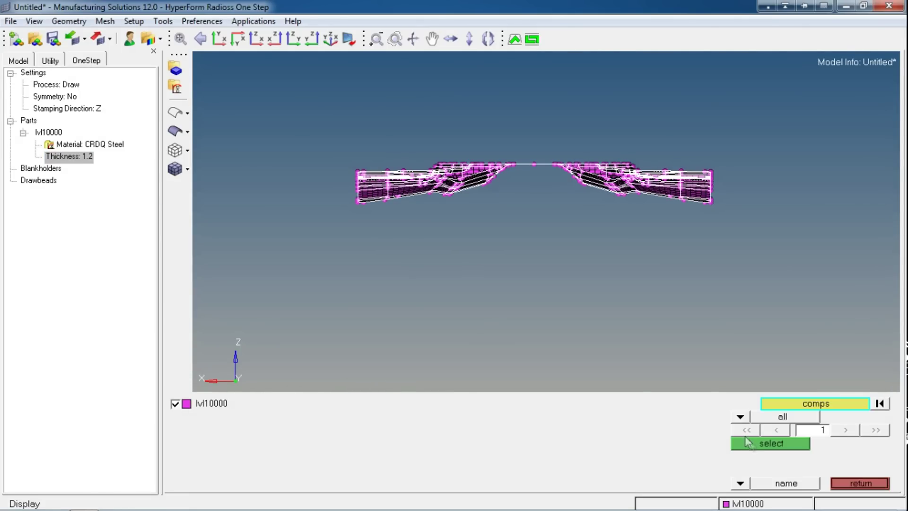
pyautogui.click(749, 442)
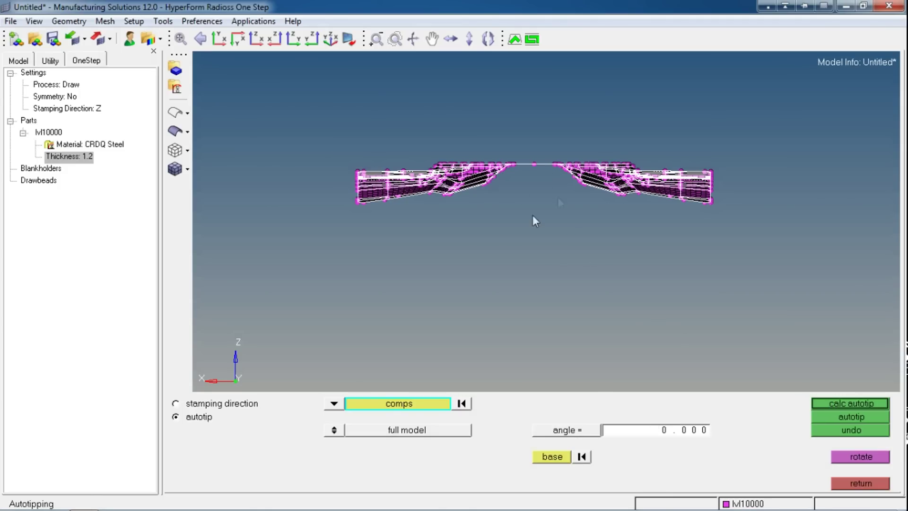
pyautogui.scroll(3, 582, 237)
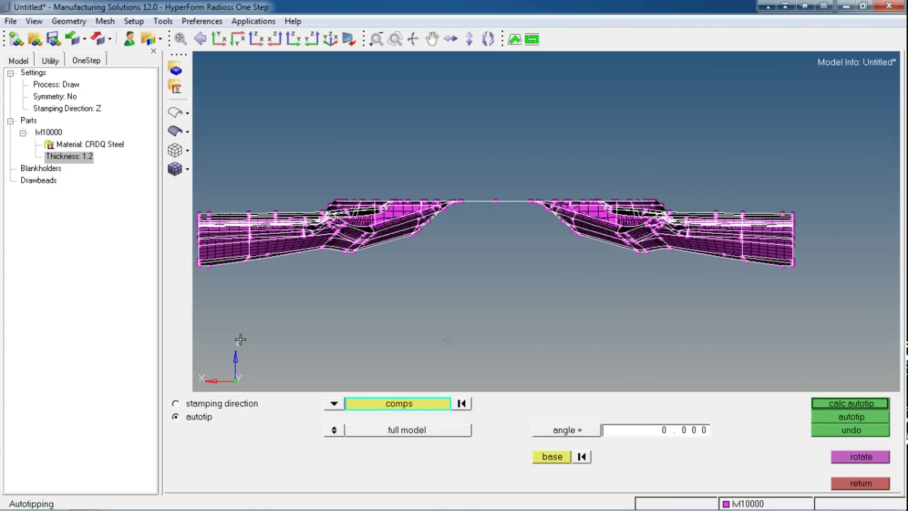
pyautogui.scroll(-2, 514, 203)
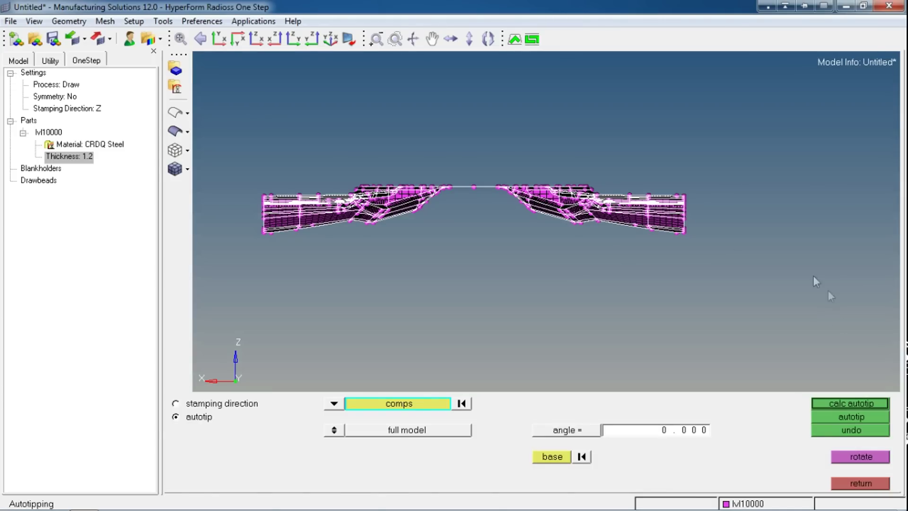
pyautogui.scroll(3, 520, 211)
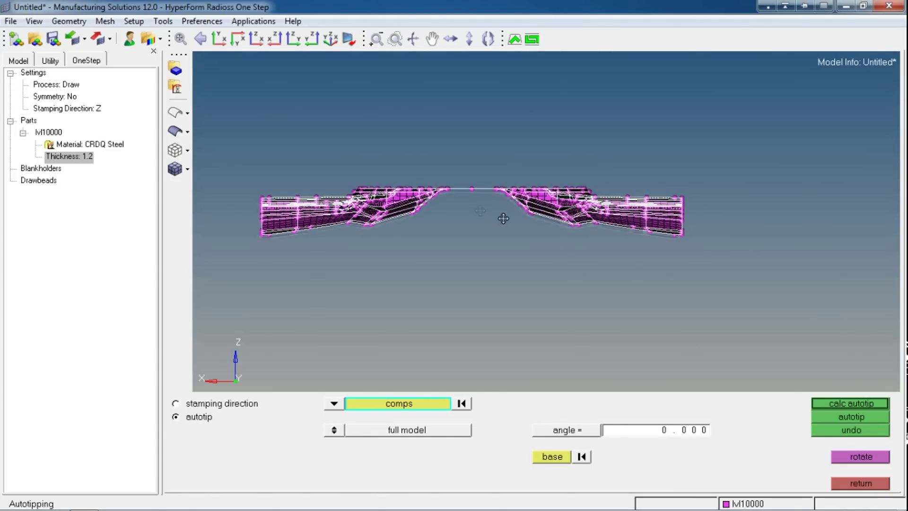
pyautogui.scroll(-1, 497, 190)
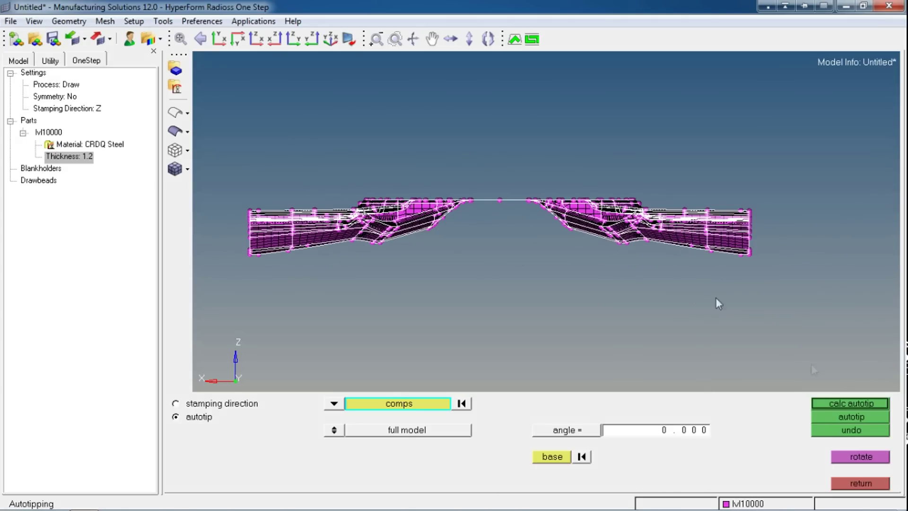
pyautogui.click(861, 483)
pyautogui.rightClick(112, 185)
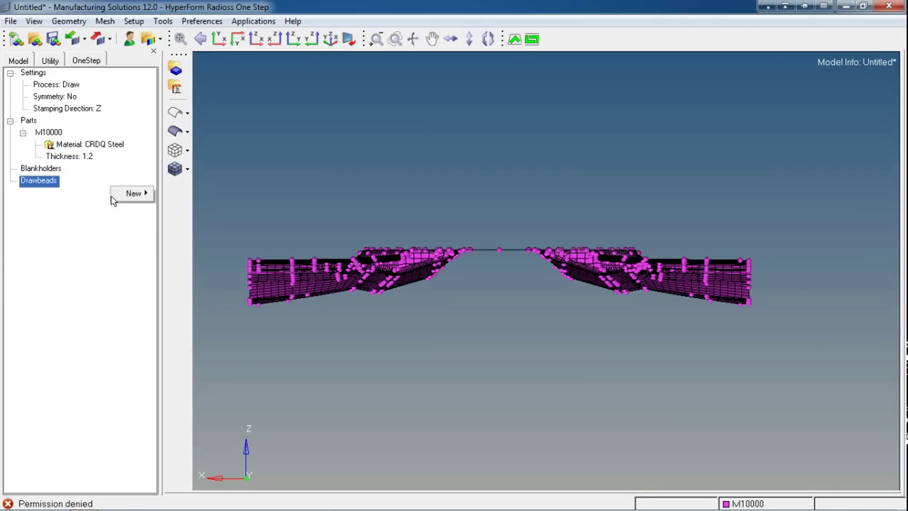
pyautogui.click(118, 227)
pyautogui.rightClick(118, 263)
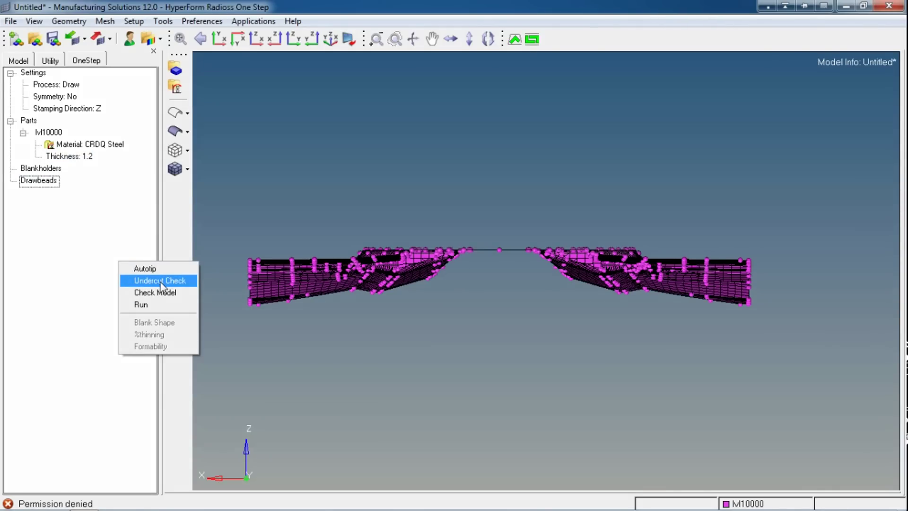
pyautogui.click(339, 155)
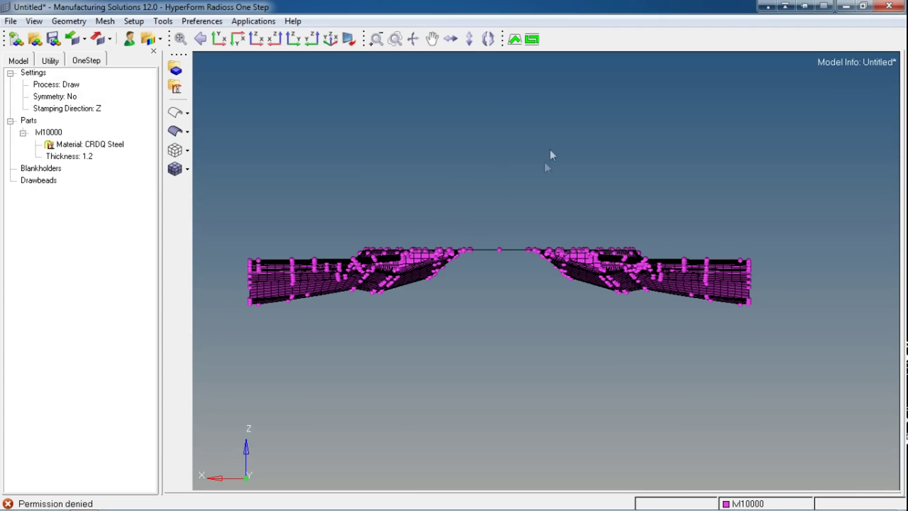
# - Examine the part's curved walls, recesses and side ribs up close and from above for possible undercut areas
pyautogui.keyDown('ctrl'); pyautogui.moveTo(473, 187); pyautogui.dragTo(546, 271); pyautogui.keyUp('ctrl')
pyautogui.scroll(5, 546, 271)
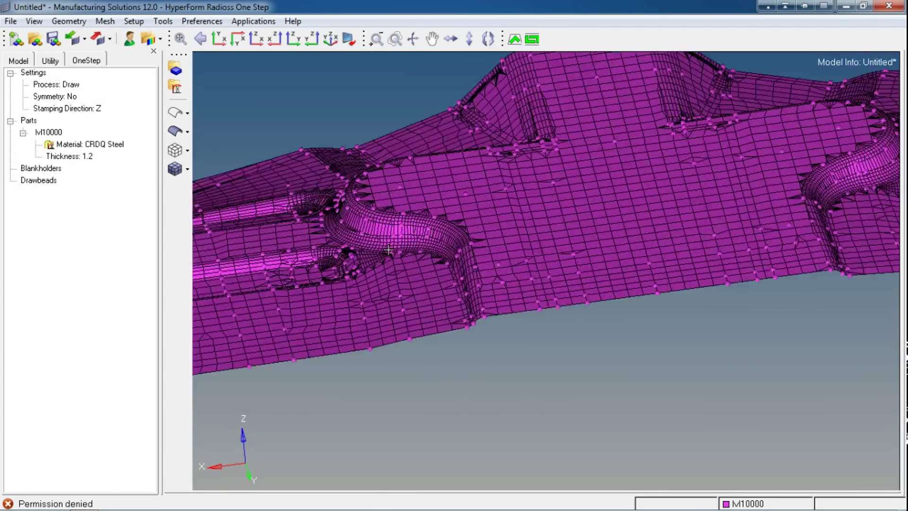
pyautogui.scroll(5, 442, 275)
pyautogui.scroll(-5, 441, 275)
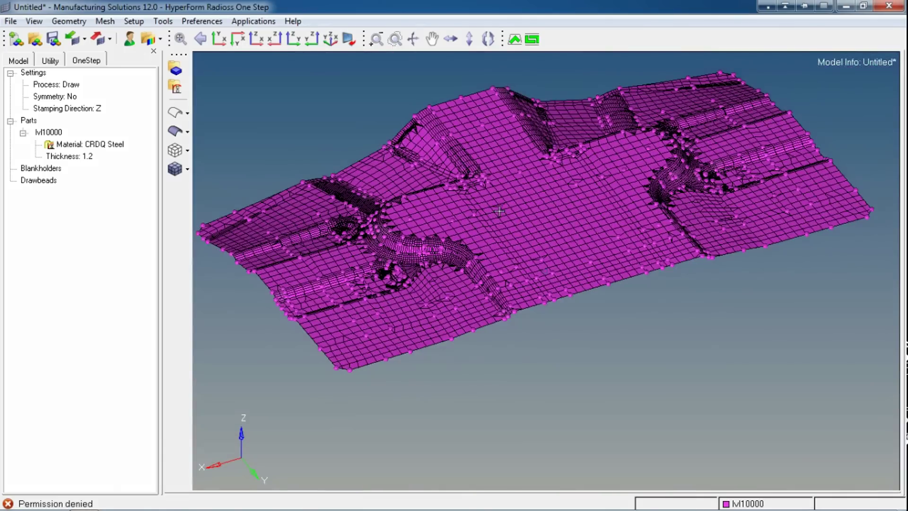
pyautogui.keyDown('ctrl'); pyautogui.moveTo(441, 275); pyautogui.dragTo(544, 226); pyautogui.keyUp('ctrl')
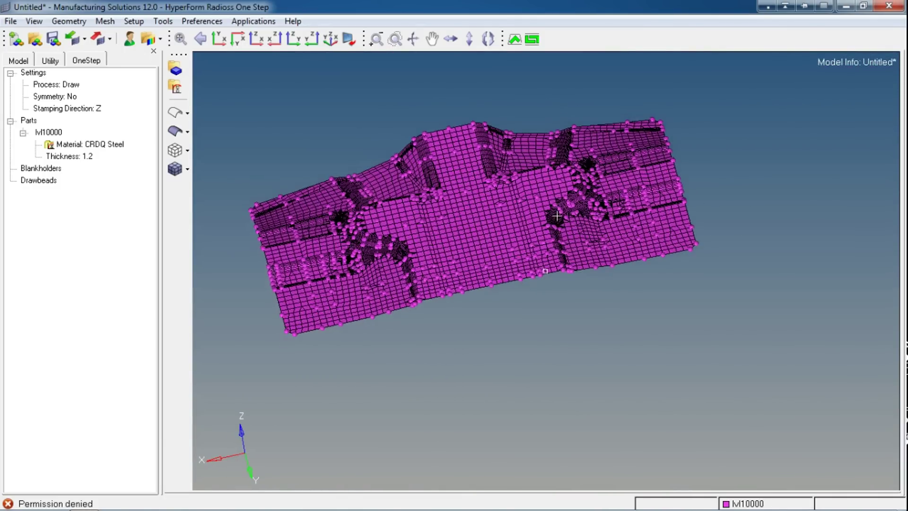
pyautogui.scroll(2, 546, 227)
pyautogui.scroll(-3, 545, 227)
pyautogui.keyDown('ctrl'); pyautogui.moveTo(436, 240); pyautogui.dragTo(492, 243); pyautogui.keyUp('ctrl')
pyautogui.scroll(2, 192, 208)
pyautogui.scroll(-2, 530, 223)
# - Run an undercut check on the part's component
pyautogui.click(127, 181)
pyautogui.rightClick(127, 182)
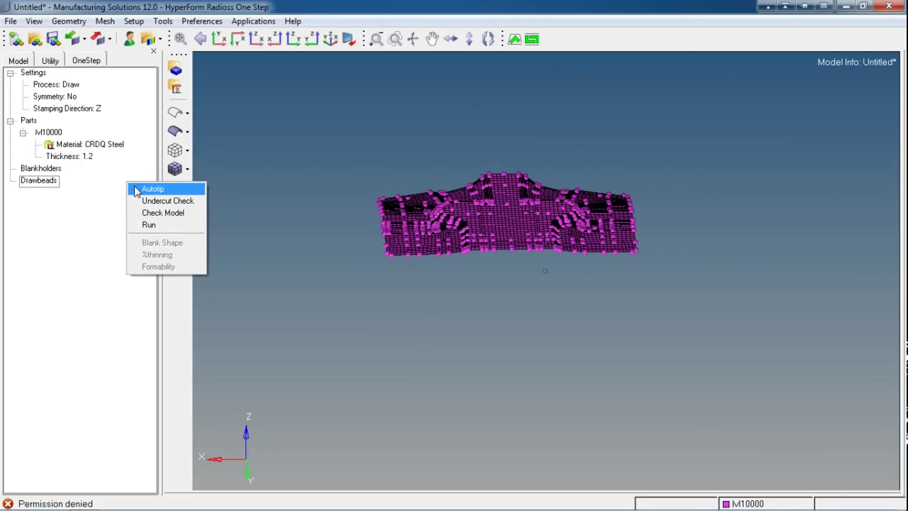
pyautogui.click(149, 206)
pyautogui.click(402, 403)
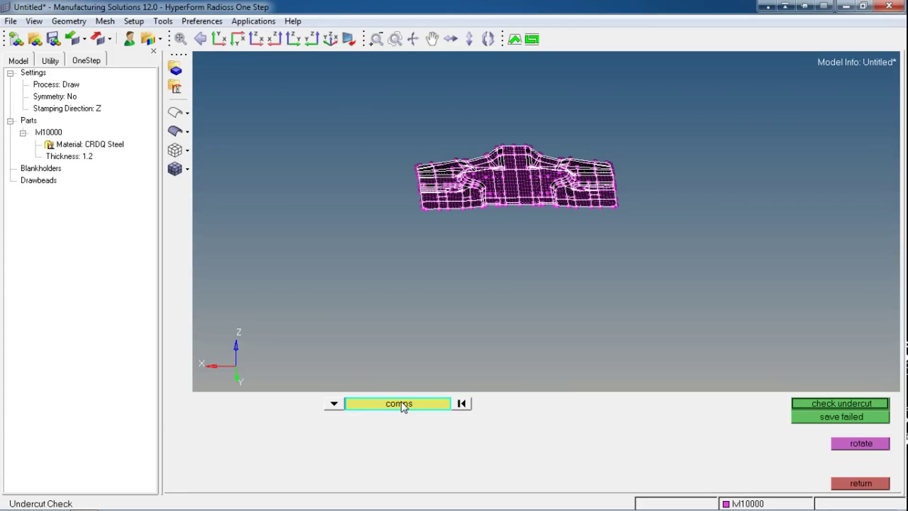
pyautogui.click(403, 406)
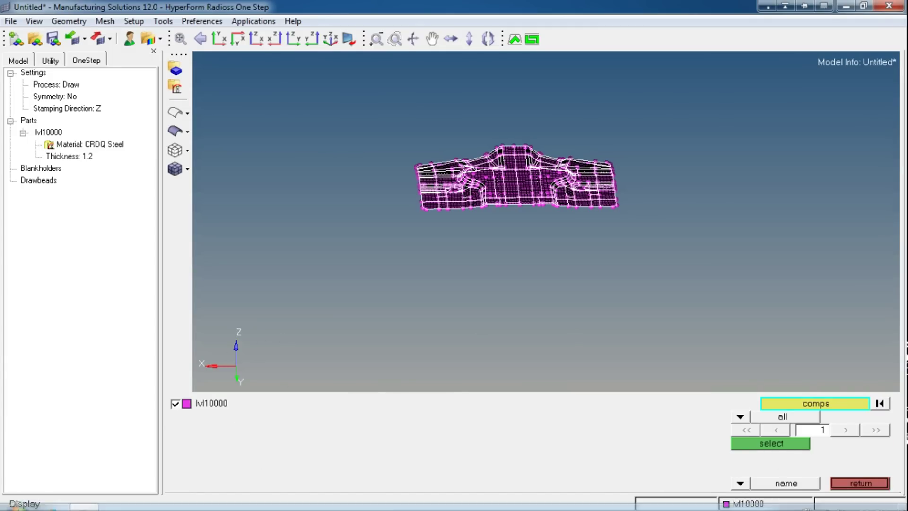
pyautogui.click(794, 444)
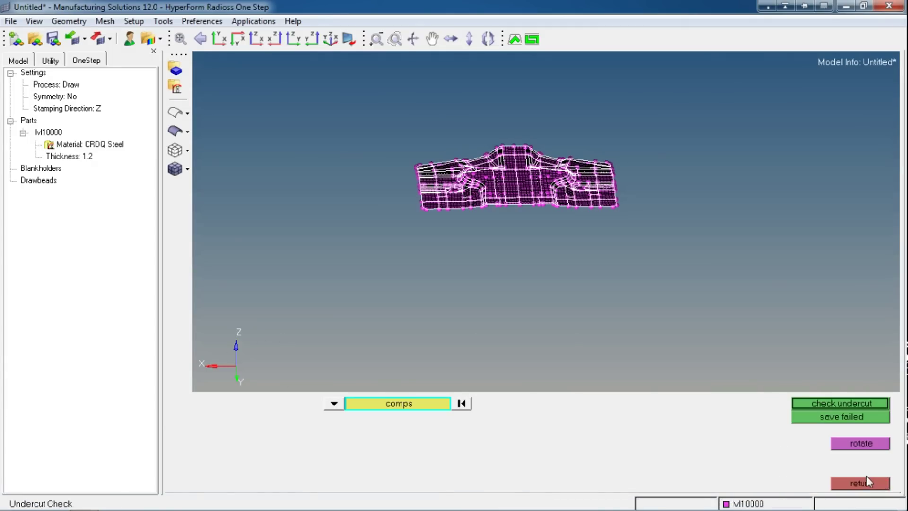
pyautogui.click(826, 405)
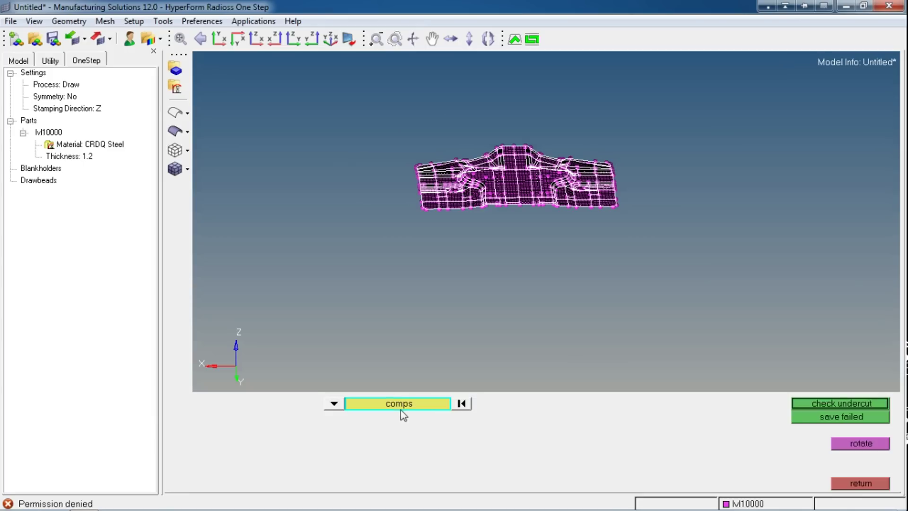
pyautogui.click(403, 406)
pyautogui.click(753, 447)
pyautogui.click(824, 403)
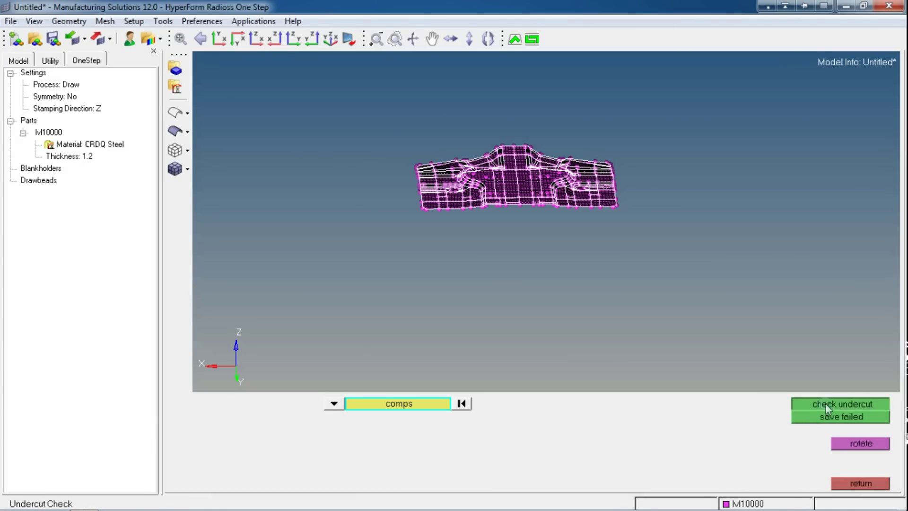
pyautogui.click(847, 484)
# - Run the undercut check again on the part's component
pyautogui.rightClick(97, 211)
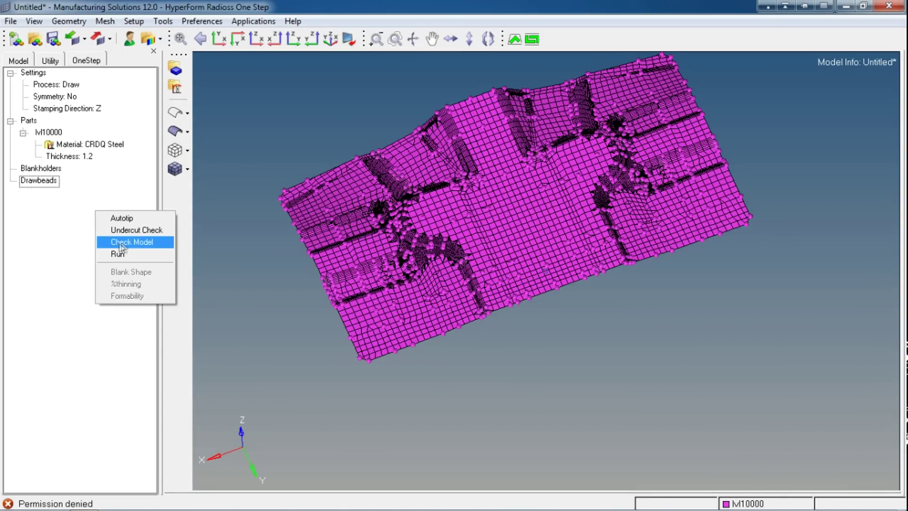
pyautogui.click(124, 230)
pyautogui.click(374, 407)
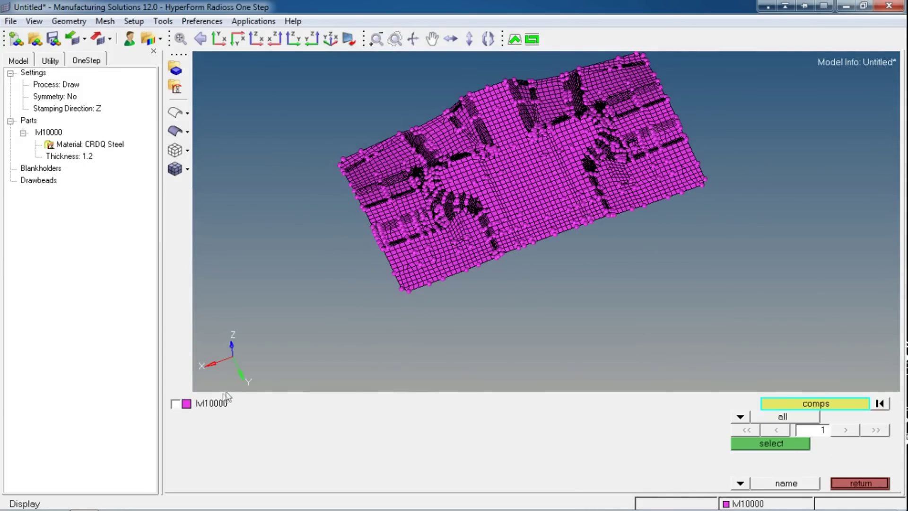
pyautogui.click(190, 406)
pyautogui.click(767, 444)
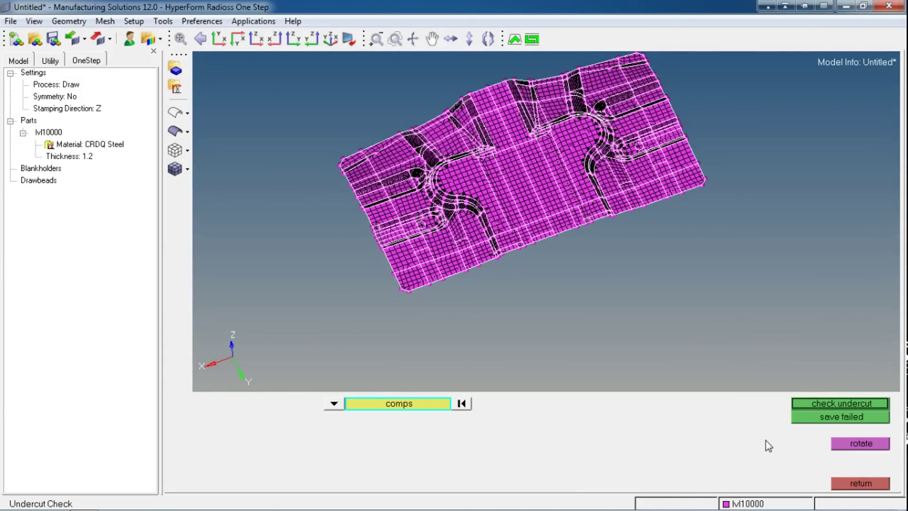
pyautogui.click(813, 402)
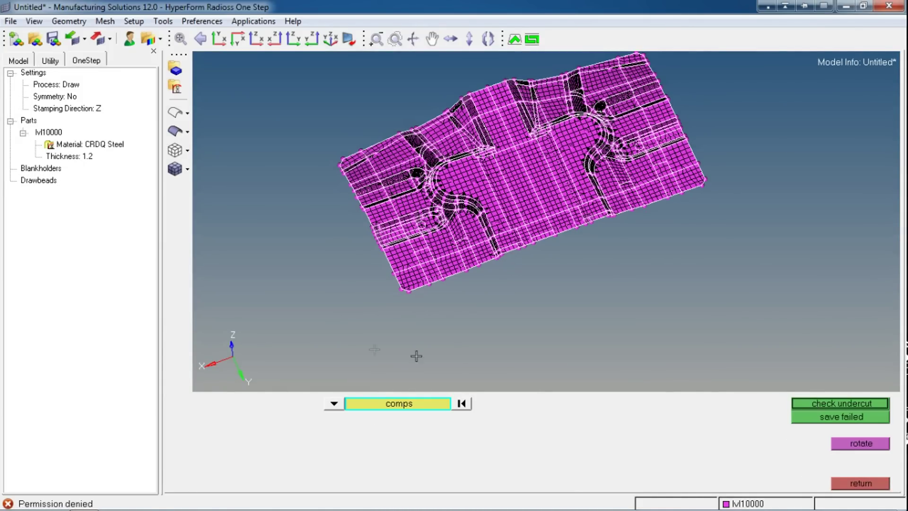
# - Save the elements that failed the undercut check and leave the undercut tool
pyautogui.click(840, 418)
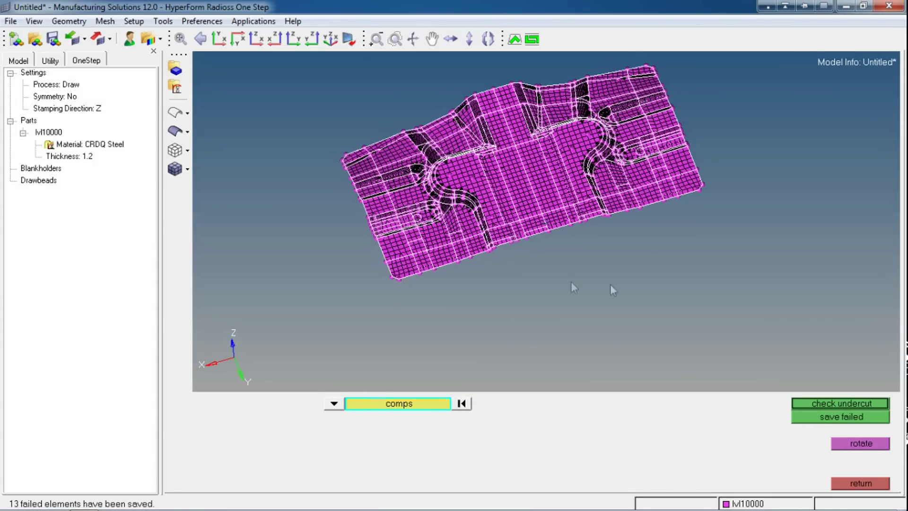
pyautogui.keyDown('ctrl'); pyautogui.moveTo(613, 290); pyautogui.dragTo(445, 264); pyautogui.keyUp('ctrl')
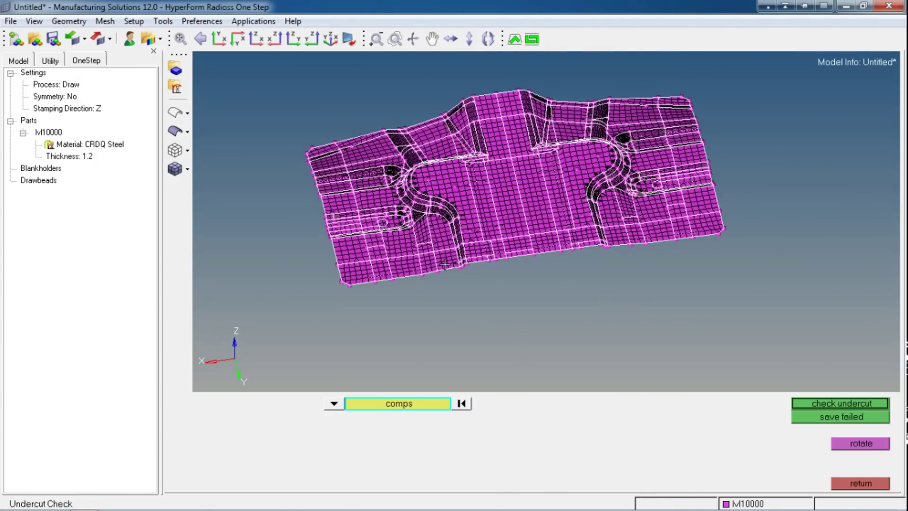
pyautogui.click(827, 418)
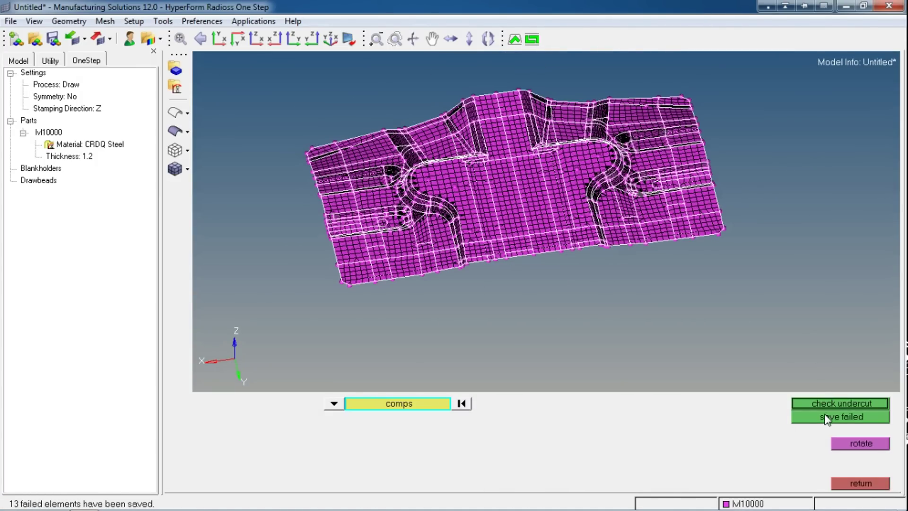
pyautogui.keyDown('ctrl'); pyautogui.moveTo(565, 313); pyautogui.dragTo(549, 284); pyautogui.keyUp('ctrl')
pyautogui.click(857, 482)
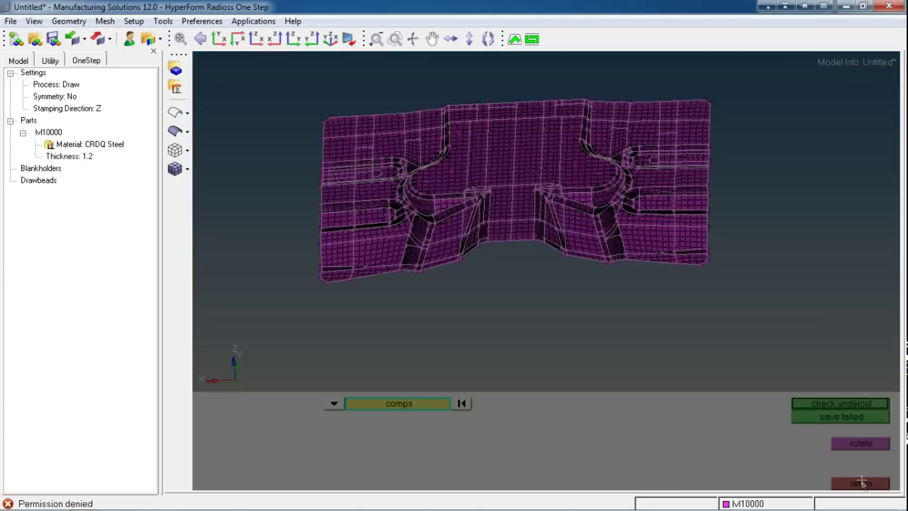
# - Run the model check on the One Step setup
pyautogui.scroll(-3, 663, 332)
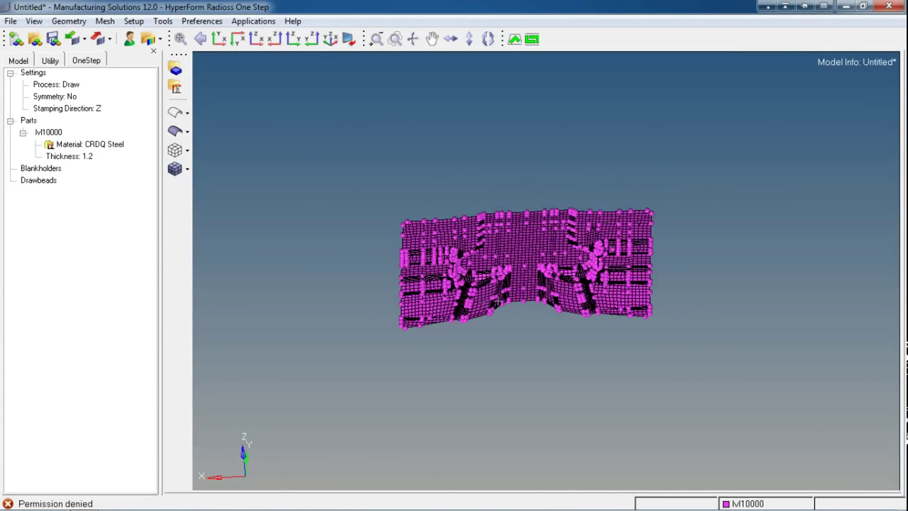
pyautogui.keyDown('ctrl'); pyautogui.moveTo(425, 284); pyautogui.dragTo(269, 267); pyautogui.keyUp('ctrl')
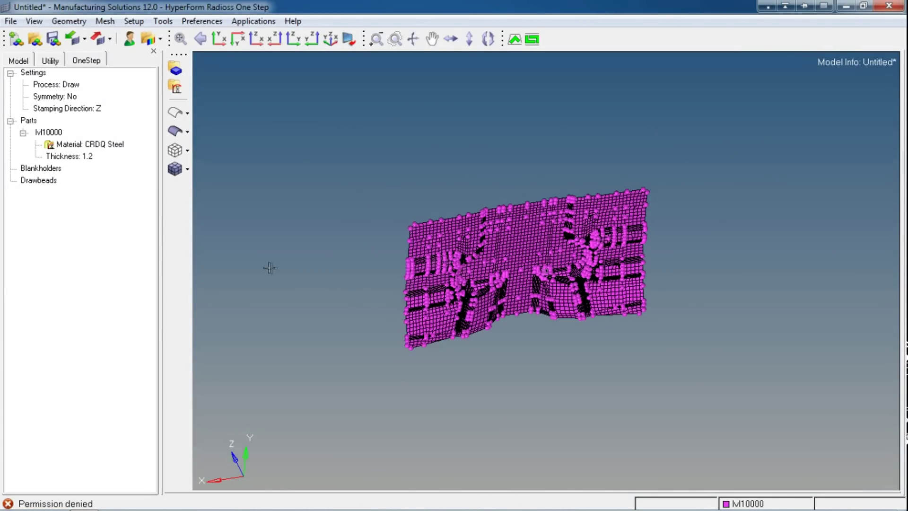
pyautogui.click(117, 185)
pyautogui.rightClick(115, 237)
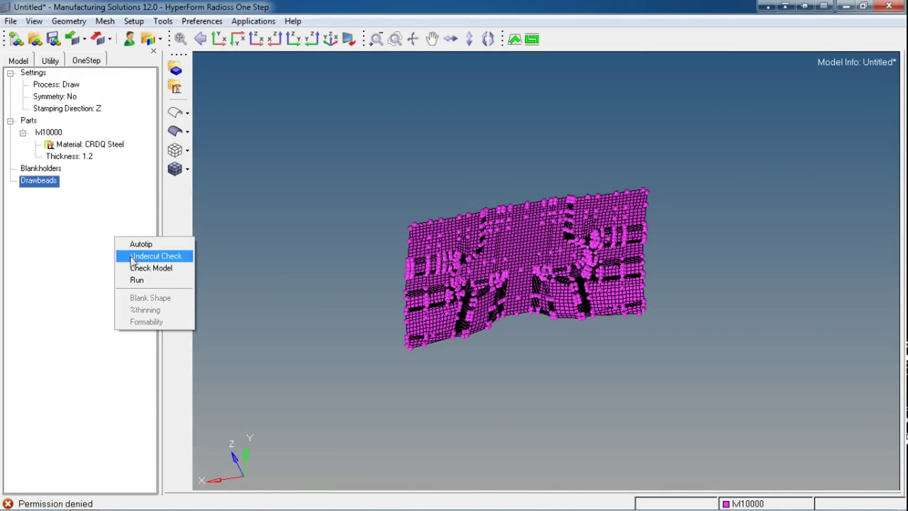
pyautogui.click(134, 266)
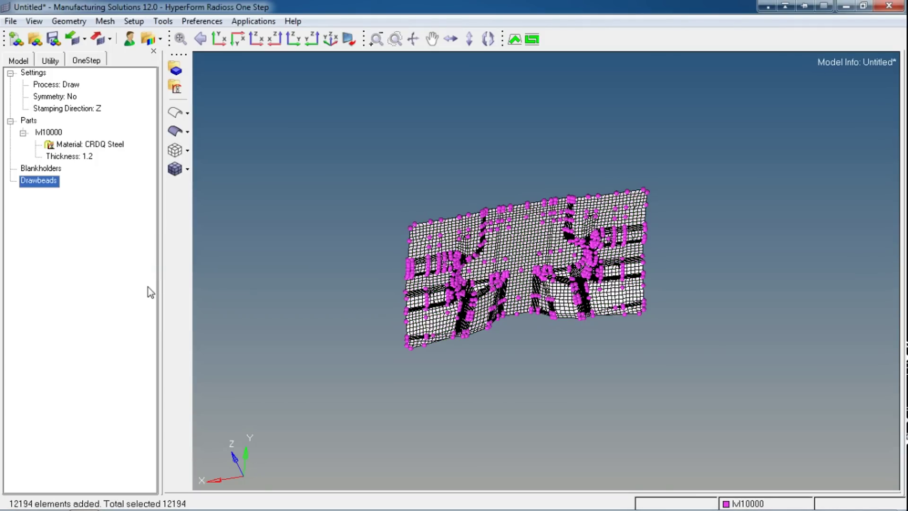
# - Run the One Step analysis, saving the model as "creating blank" in the Radioss 1Step folder on the E: drive
pyautogui.rightClick(90, 232)
pyautogui.click(120, 277)
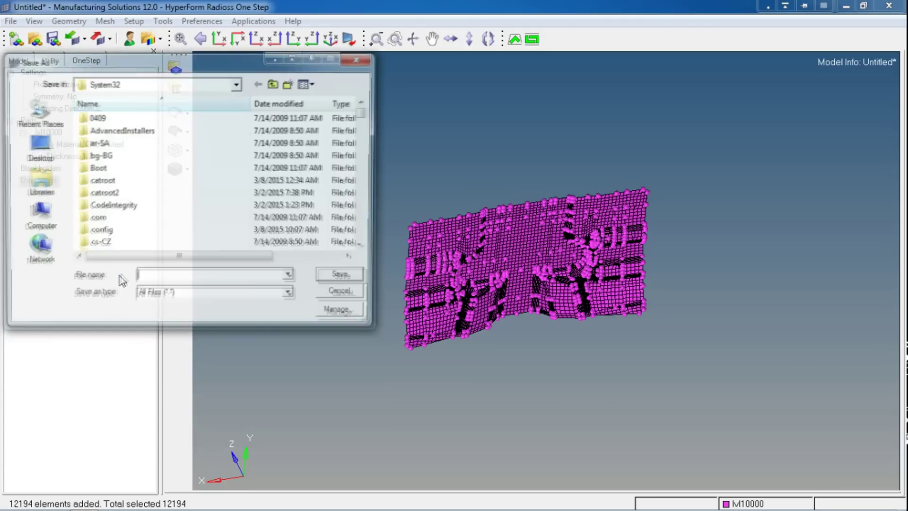
pyautogui.click(39, 215)
pyautogui.doubleClick(144, 208)
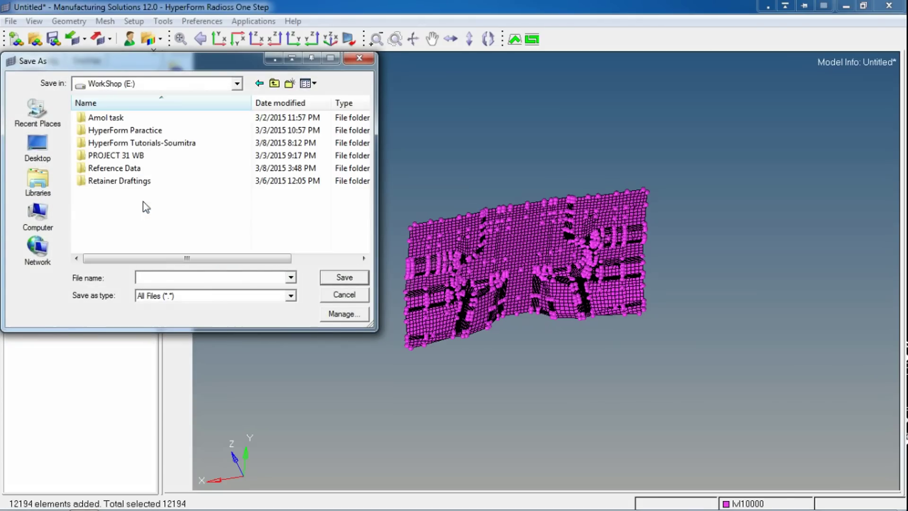
pyautogui.doubleClick(198, 143)
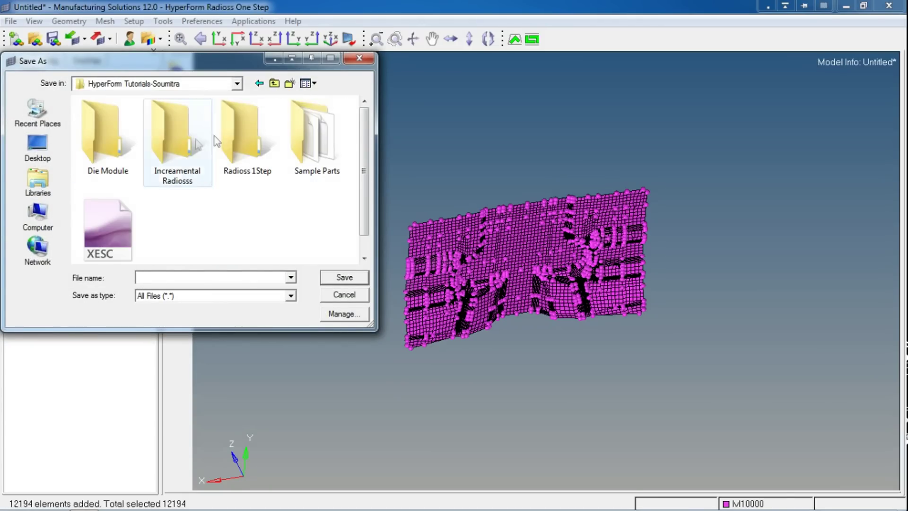
pyautogui.doubleClick(246, 138)
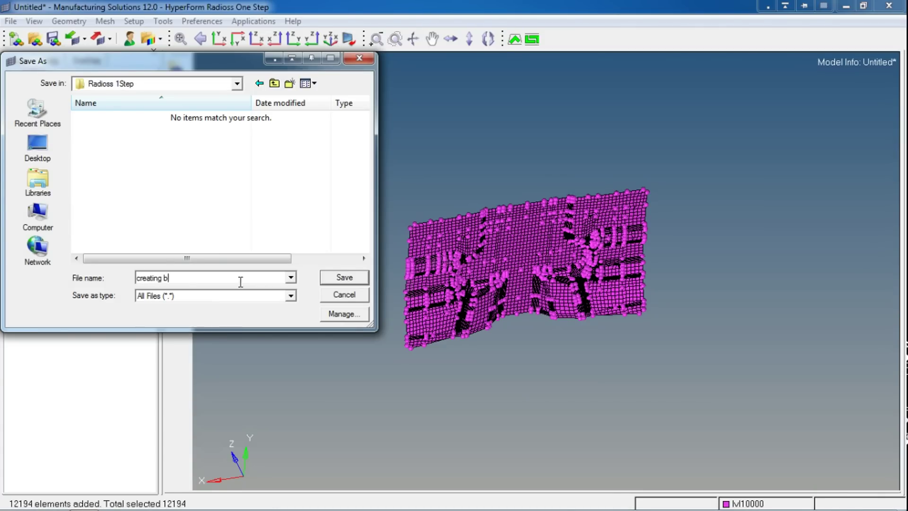
pyautogui.click(345, 277)
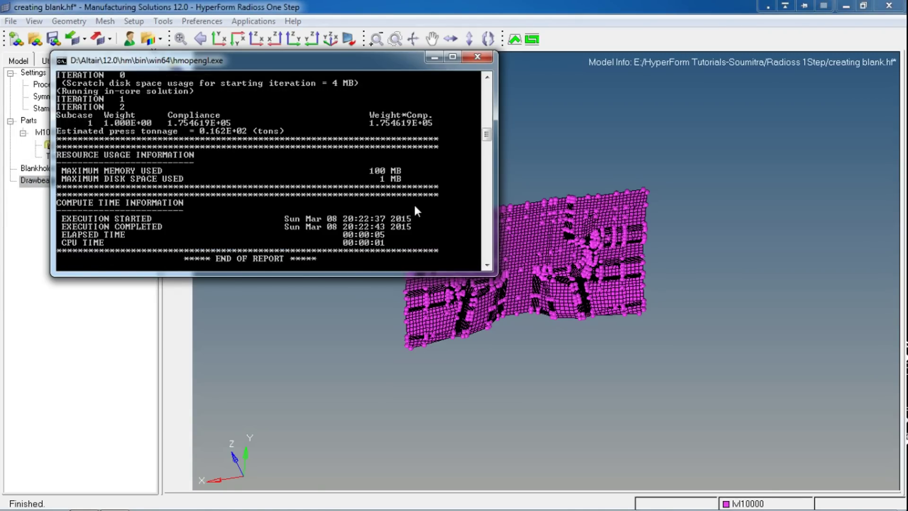
pyautogui.keyDown('ctrl'); pyautogui.moveTo(381, 266); pyautogui.dragTo(326, 228); pyautogui.keyUp('ctrl')
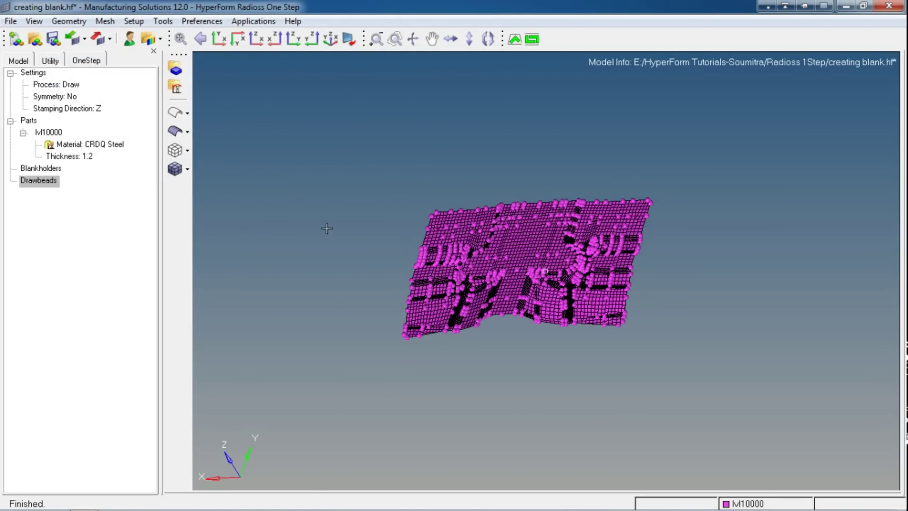
pyautogui.rightClick(116, 205)
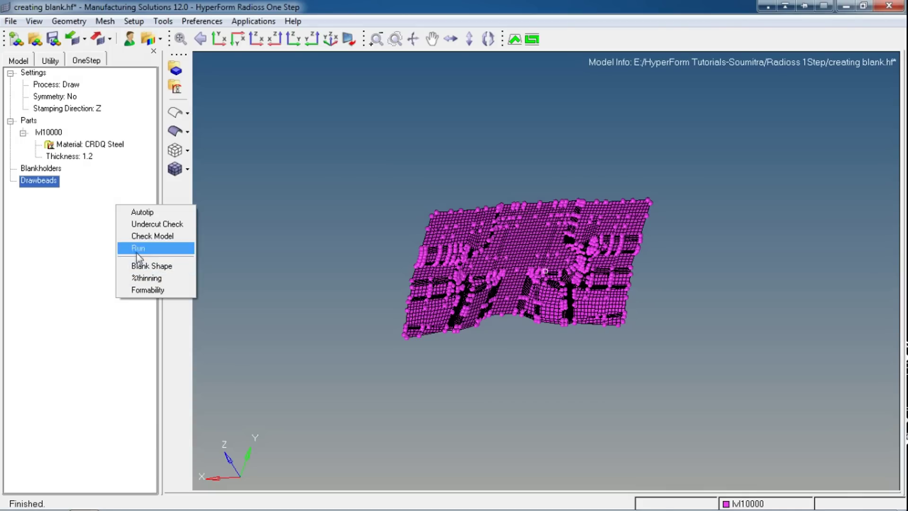
pyautogui.click(97, 220)
pyautogui.rightClick(83, 218)
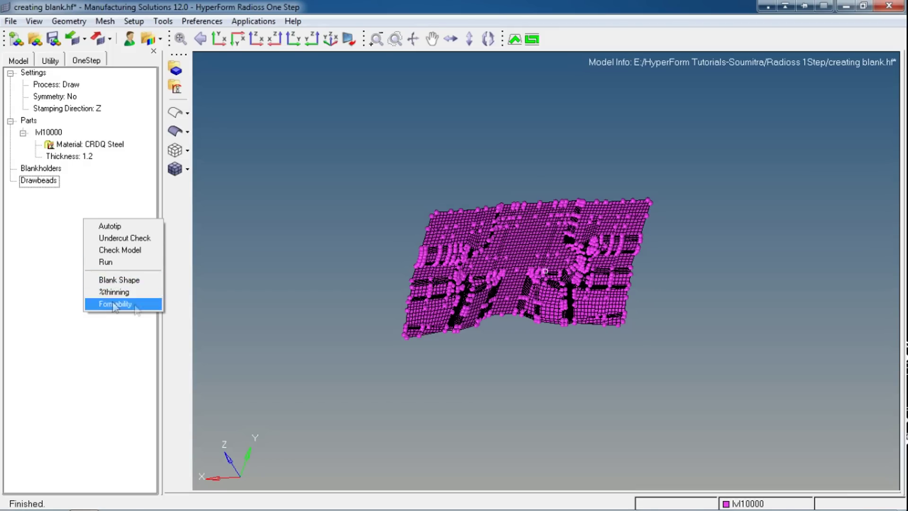
pyautogui.click(52, 222)
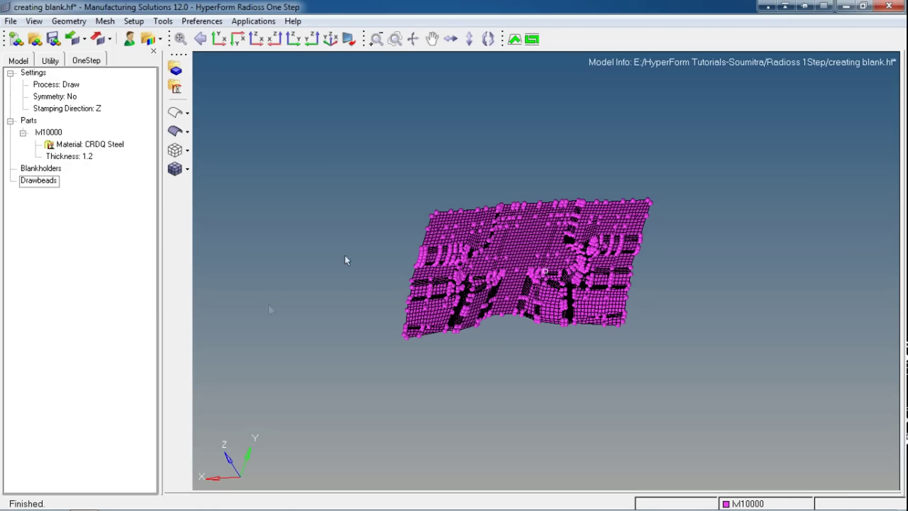
pyautogui.rightClick(80, 229)
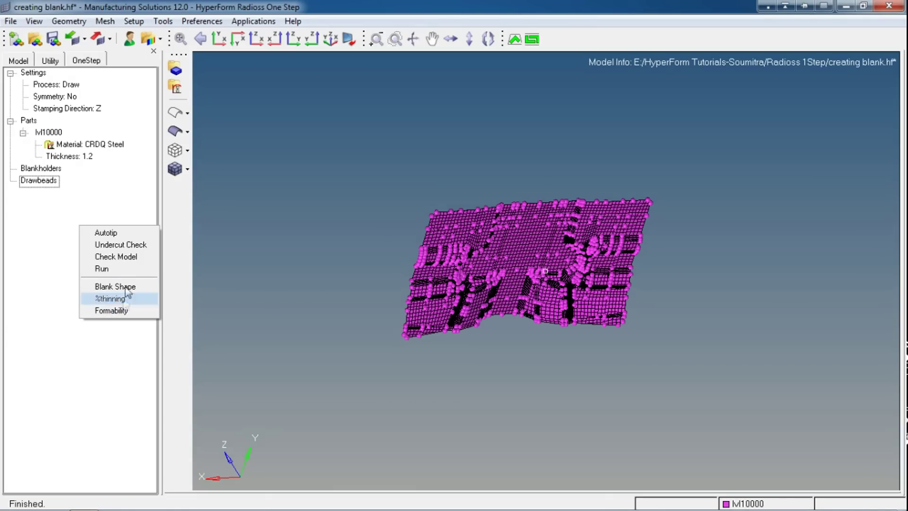
pyautogui.rightClick(60, 232)
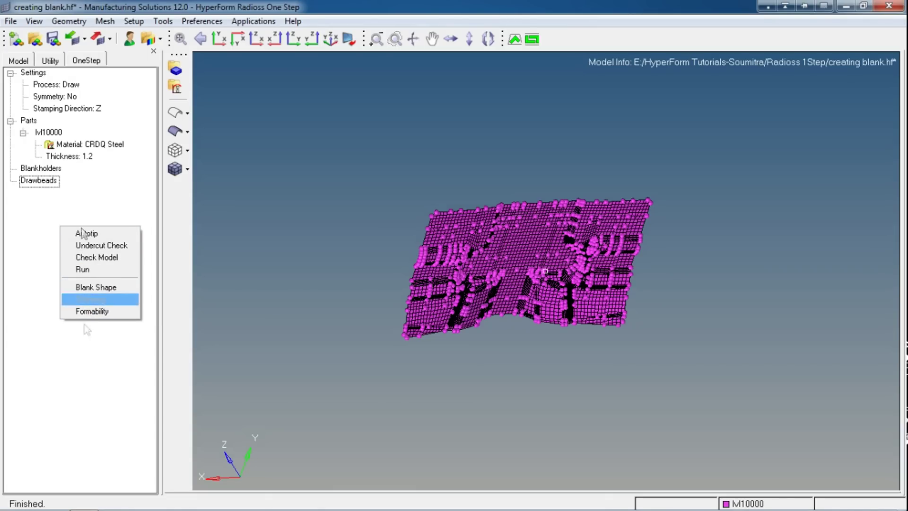
pyautogui.click(43, 273)
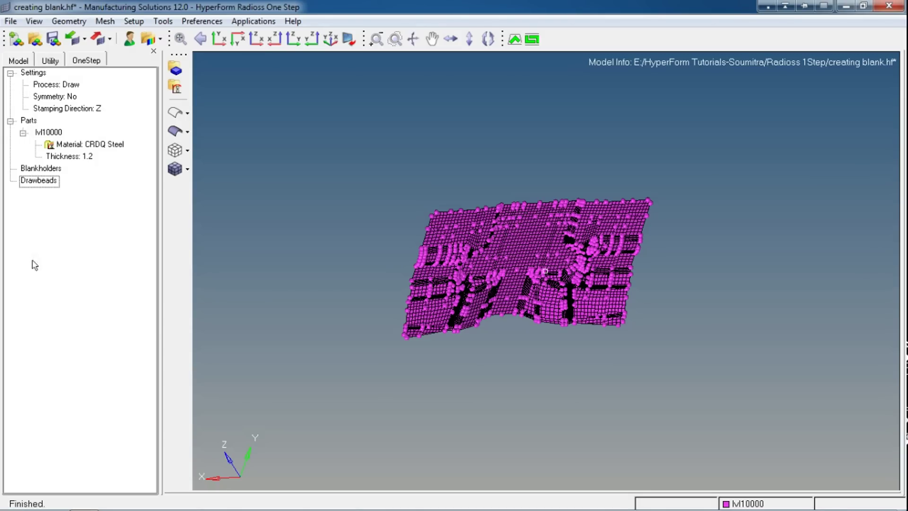
pyautogui.rightClick(81, 242)
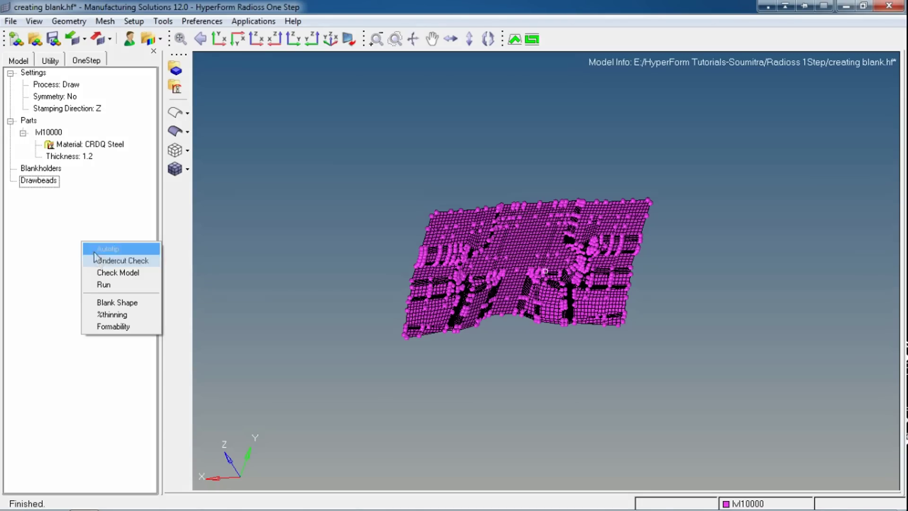
pyautogui.click(69, 241)
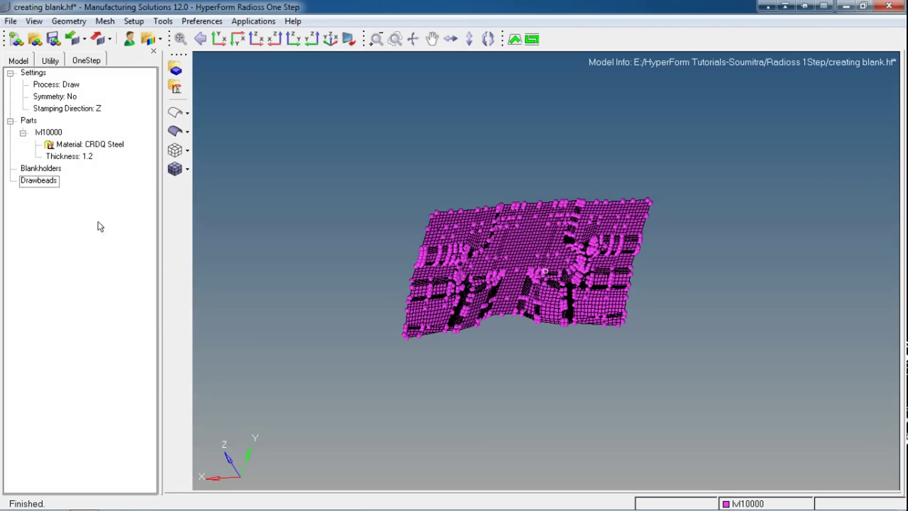
pyautogui.rightClick(88, 239)
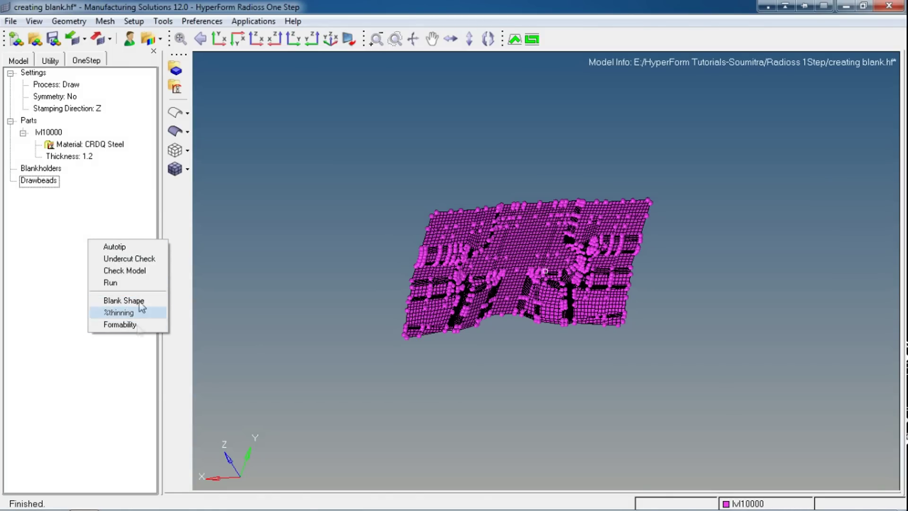
pyautogui.click(61, 266)
pyautogui.rightClick(58, 225)
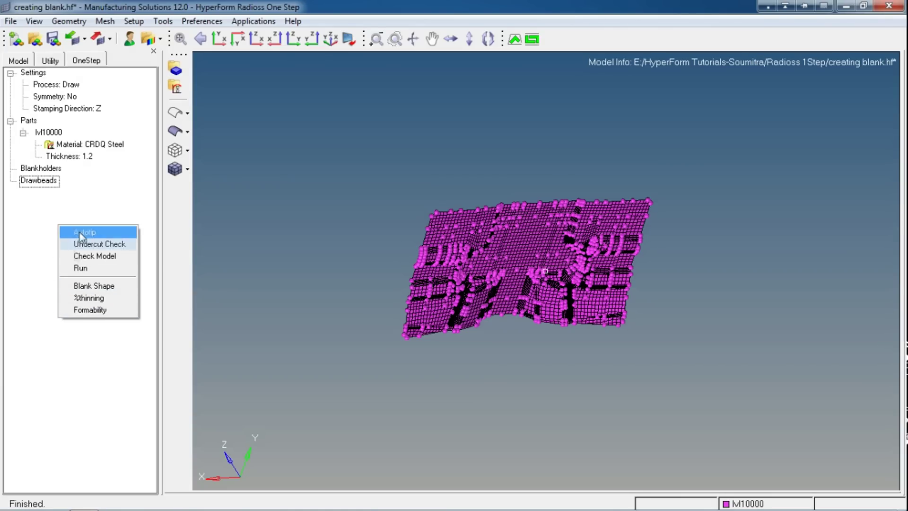
pyautogui.click(73, 204)
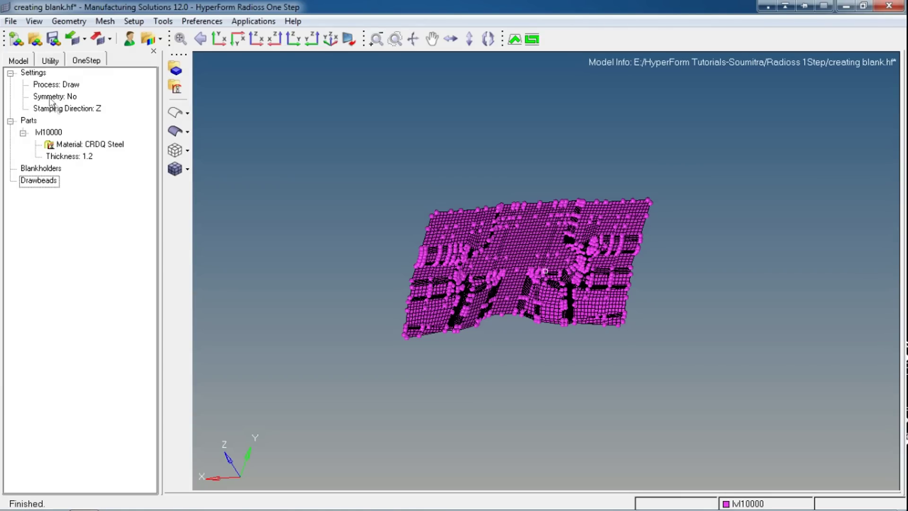
# - Generate a forming report with the Open Results export mode, covering initial blank shape, % thinning, plastic strain and formability
pyautogui.click(50, 61)
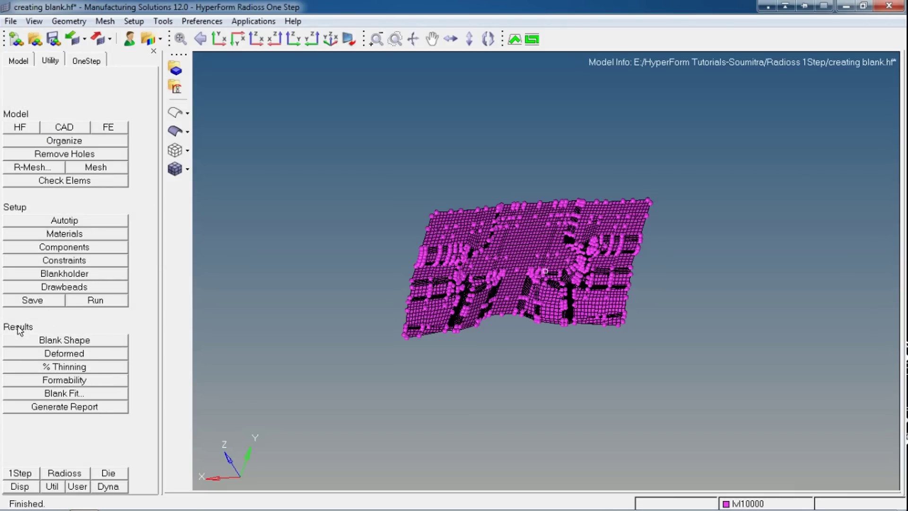
pyautogui.click(76, 411)
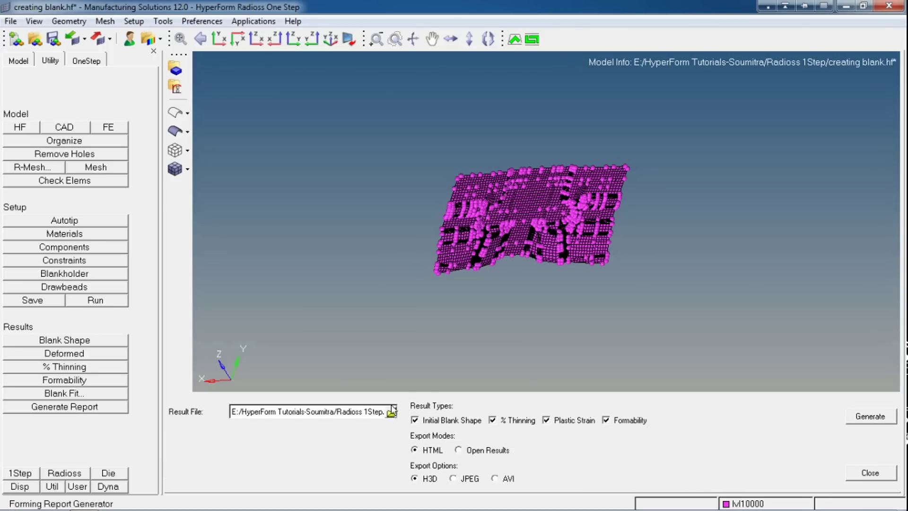
pyautogui.click(391, 411)
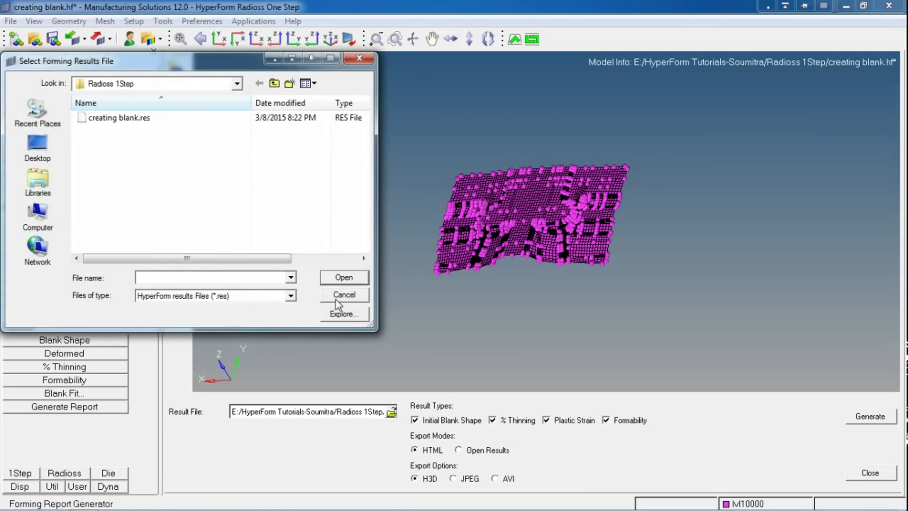
pyautogui.click(336, 300)
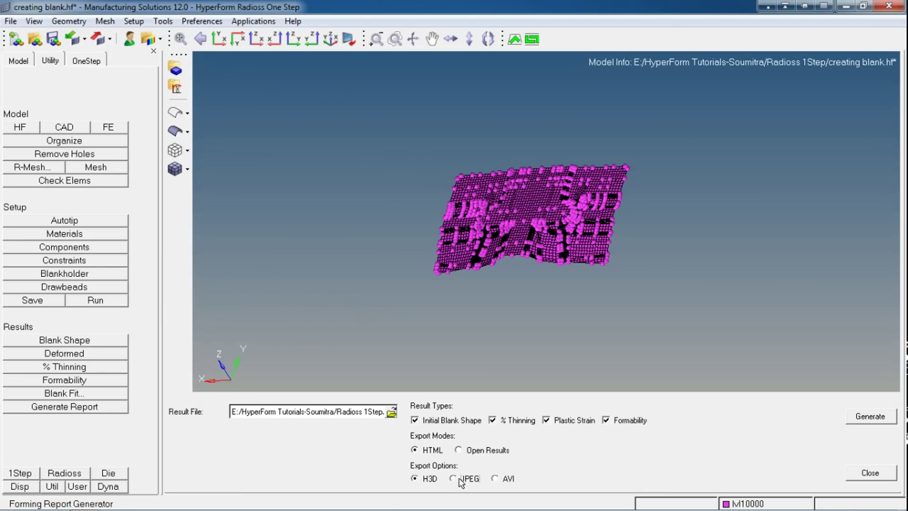
pyautogui.click(456, 450)
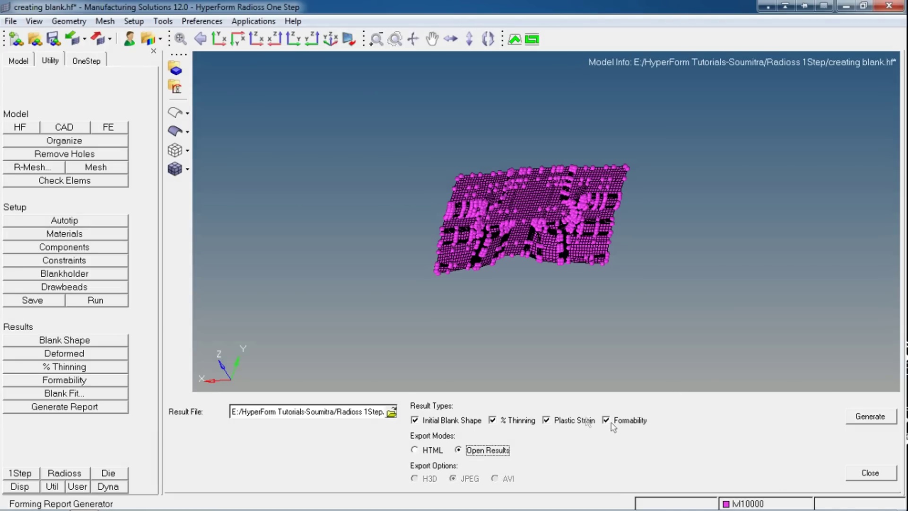
pyautogui.click(870, 416)
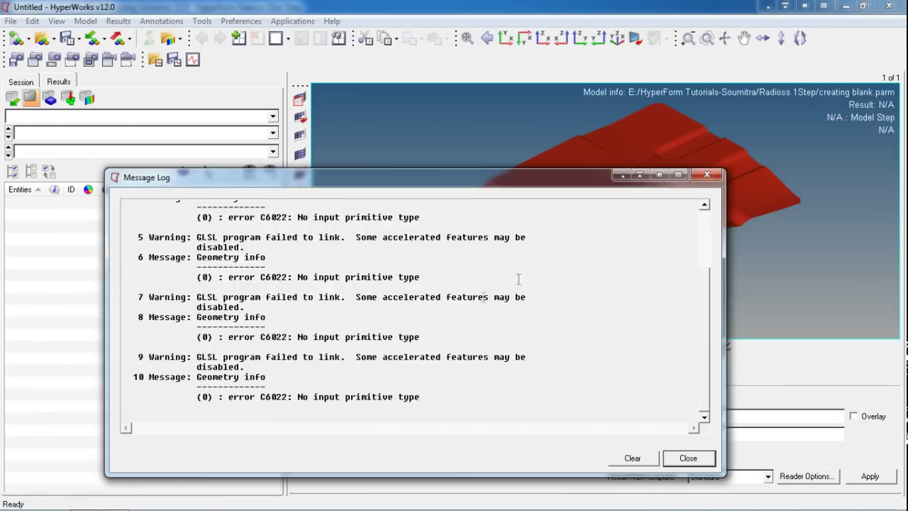
# - Close the message log and play the animation of the Initial Blank Shape result
pyautogui.click(633, 458)
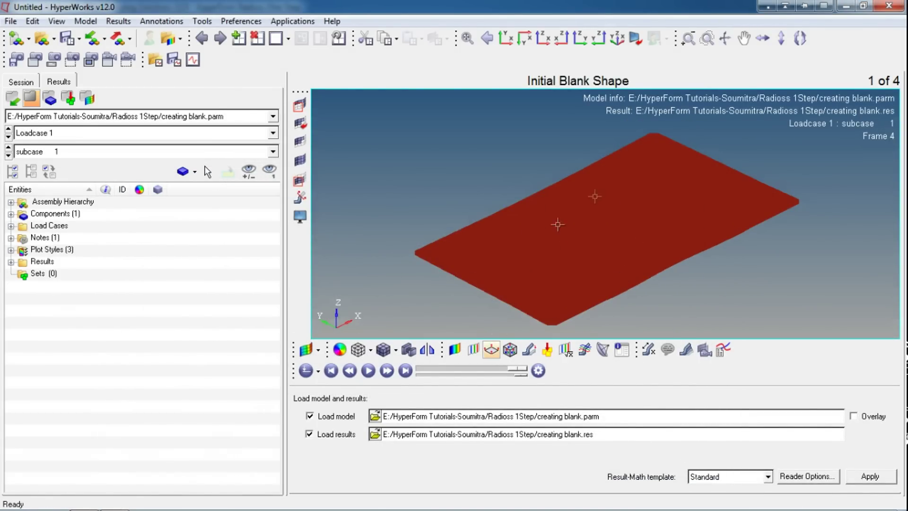
pyautogui.keyDown('ctrl'); pyautogui.moveTo(594, 197); pyautogui.dragTo(524, 307); pyautogui.keyUp('ctrl')
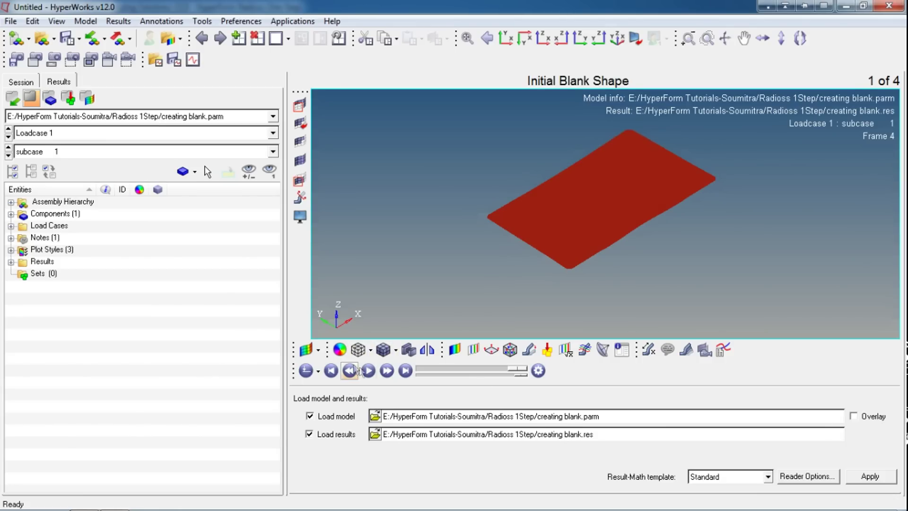
pyautogui.click(368, 371)
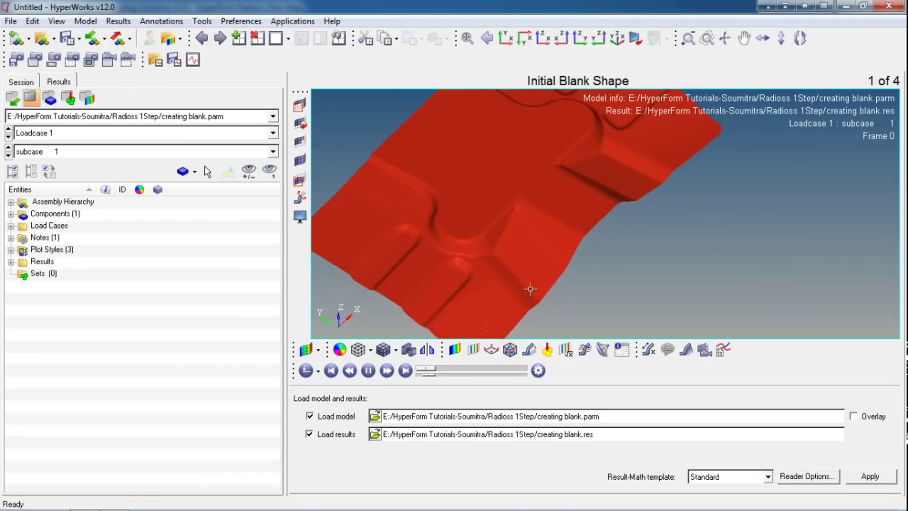
# - Plot a contour of Thinning (%) as a scalar value with Simple averaging on the part and inspect it
pyautogui.click(453, 350)
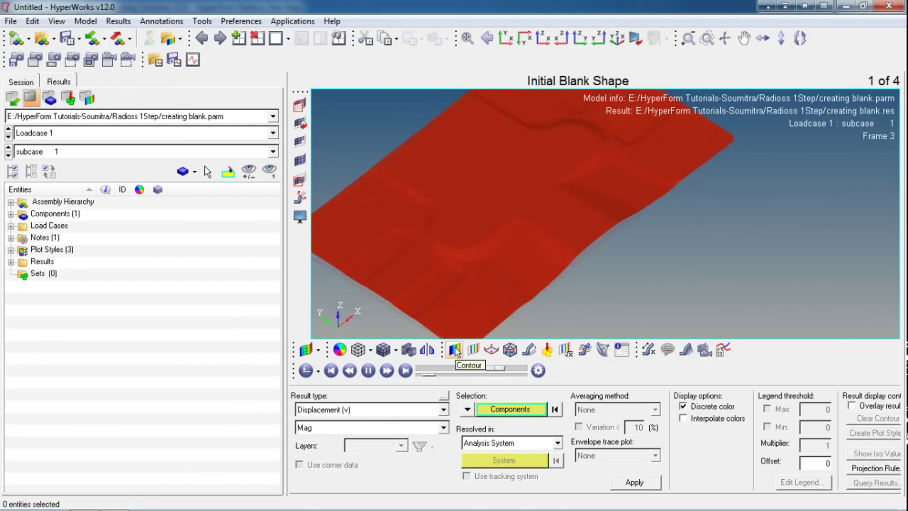
pyautogui.click(345, 411)
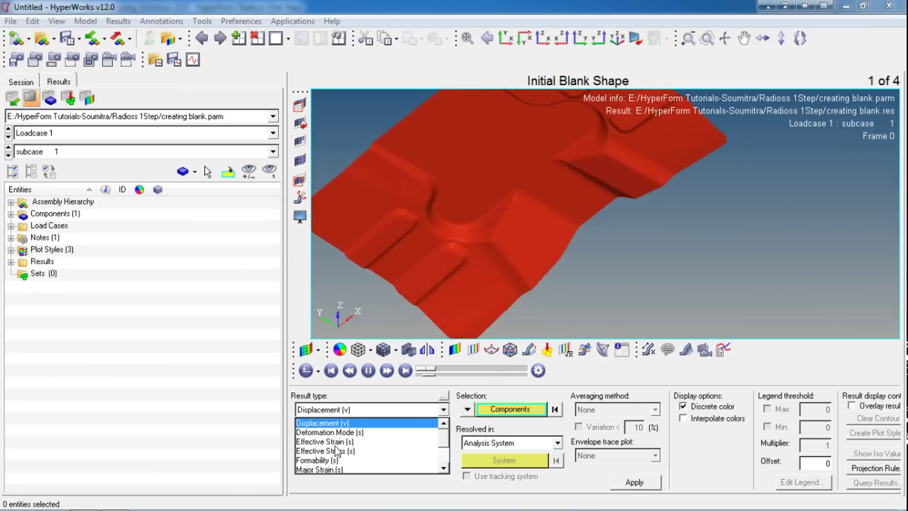
pyautogui.scroll(-2, 337, 450)
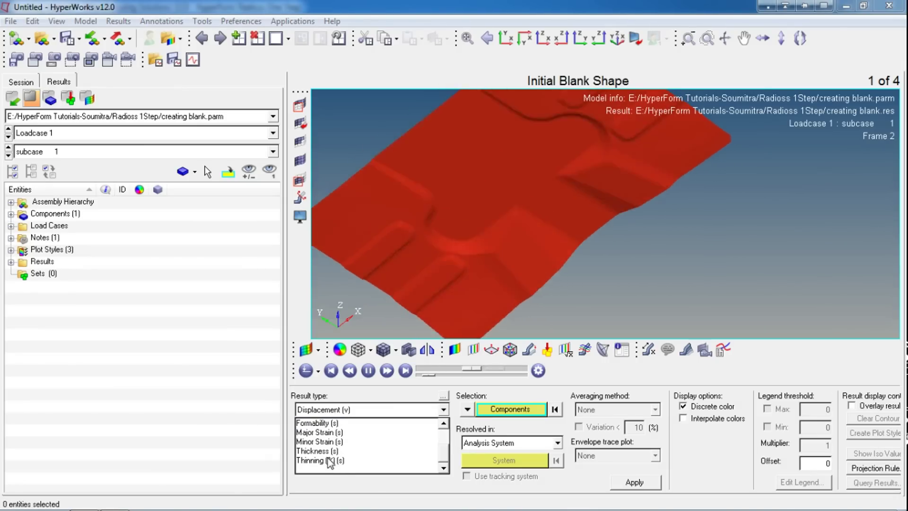
pyautogui.click(315, 451)
pyautogui.click(331, 409)
pyautogui.click(330, 460)
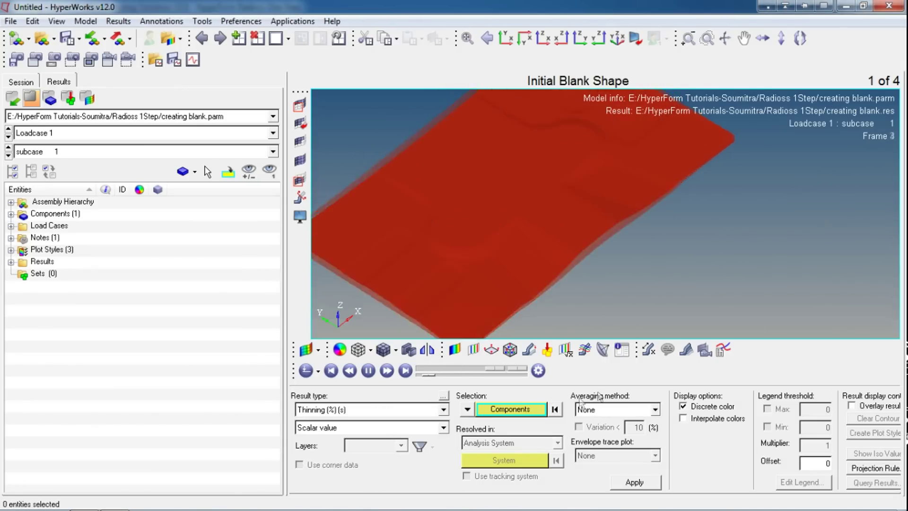
pyautogui.click(615, 409)
pyautogui.click(617, 433)
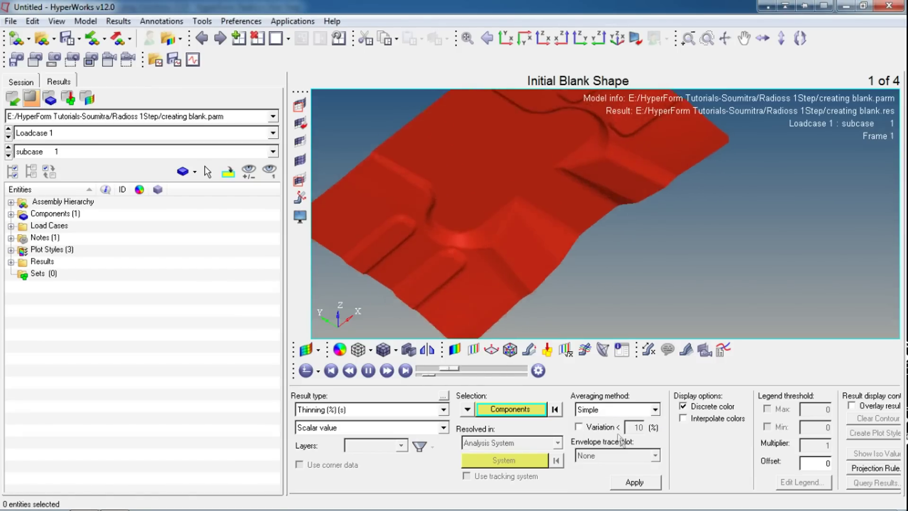
pyautogui.click(634, 481)
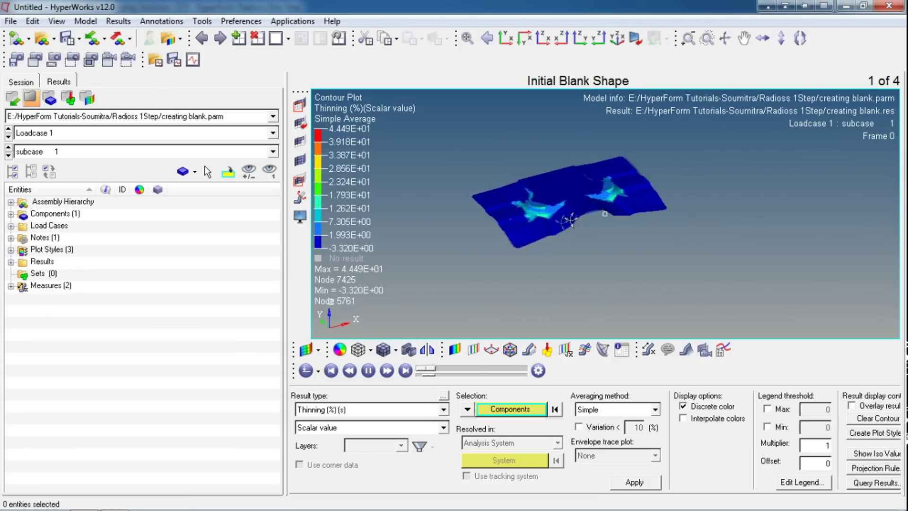
pyautogui.keyDown('ctrl'); pyautogui.moveTo(571, 239); pyautogui.dragTo(572, 229); pyautogui.keyUp('ctrl')
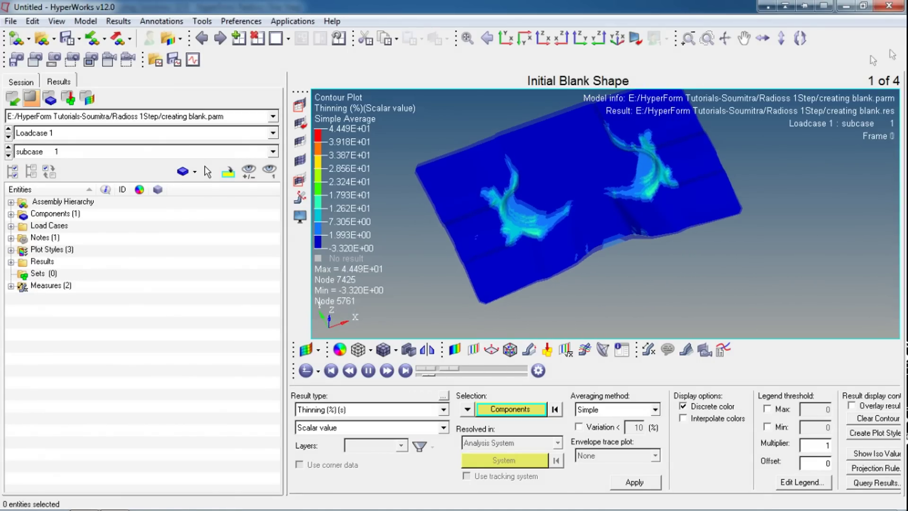
# - Close the results viewer without saving the session and generate the forming report in HTML export mode with JPEG images
pyautogui.click(889, 7)
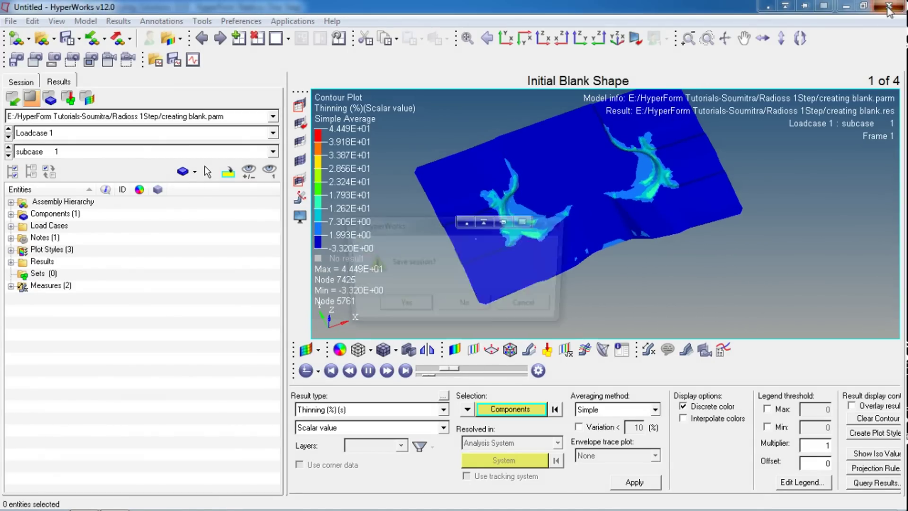
pyautogui.click(465, 302)
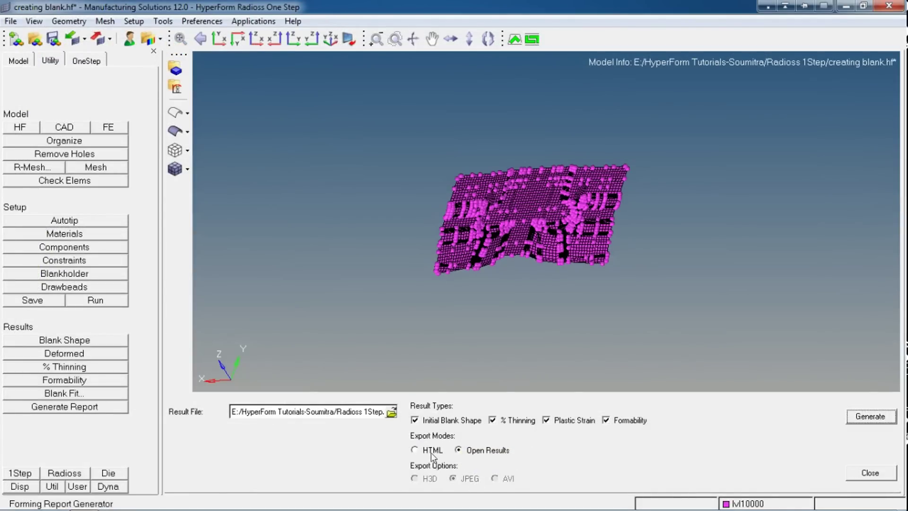
pyautogui.click(431, 452)
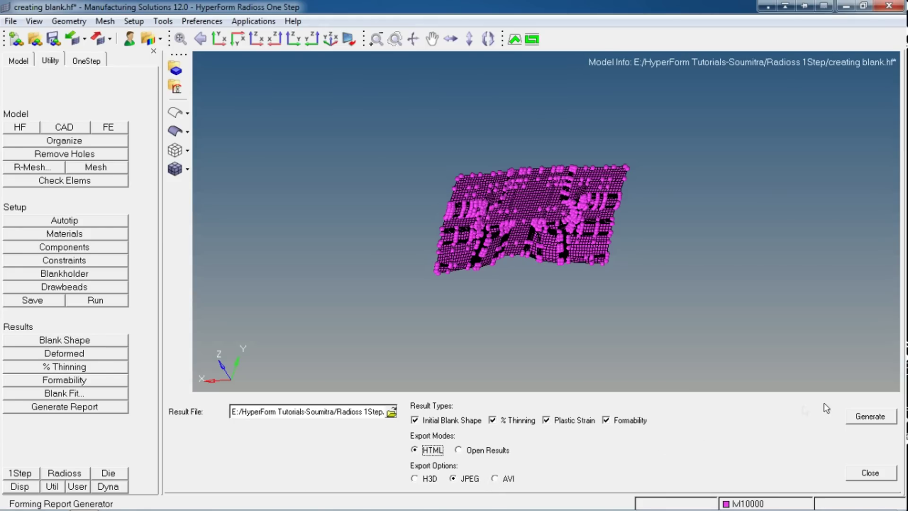
pyautogui.click(870, 416)
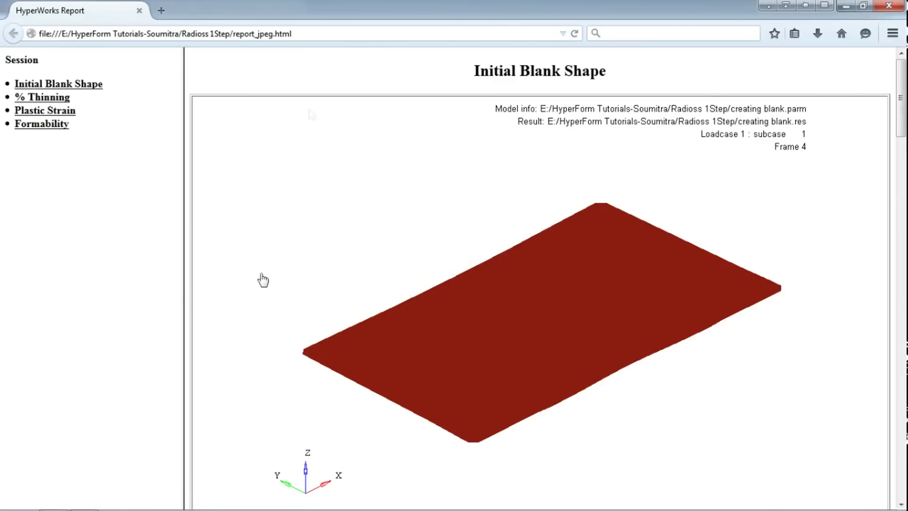
# - Review the % Thinning, Plastic Strain, Formability and Initial Blank Shape pages of the HTML report, then switch back to HyperForm
pyautogui.click(44, 100)
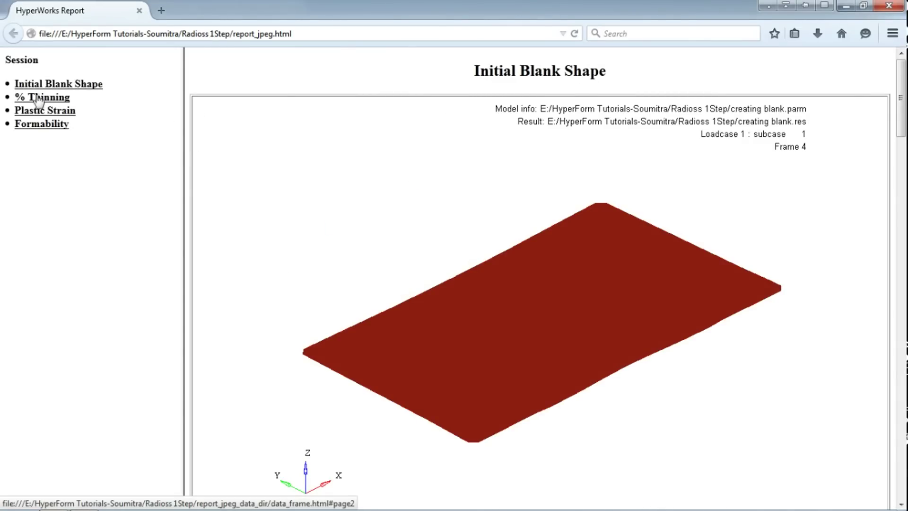
pyautogui.click(56, 113)
pyautogui.click(47, 125)
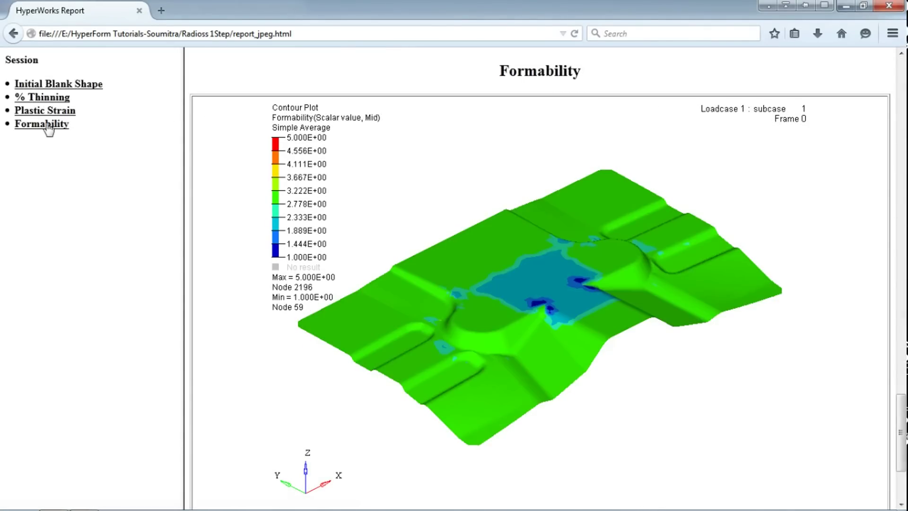
pyautogui.click(55, 86)
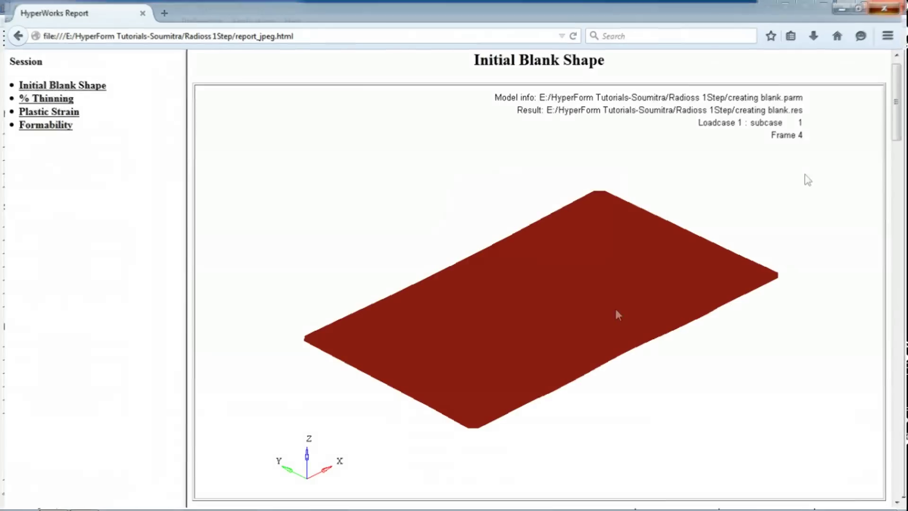
pyautogui.hotkey('alt', 'Tab')
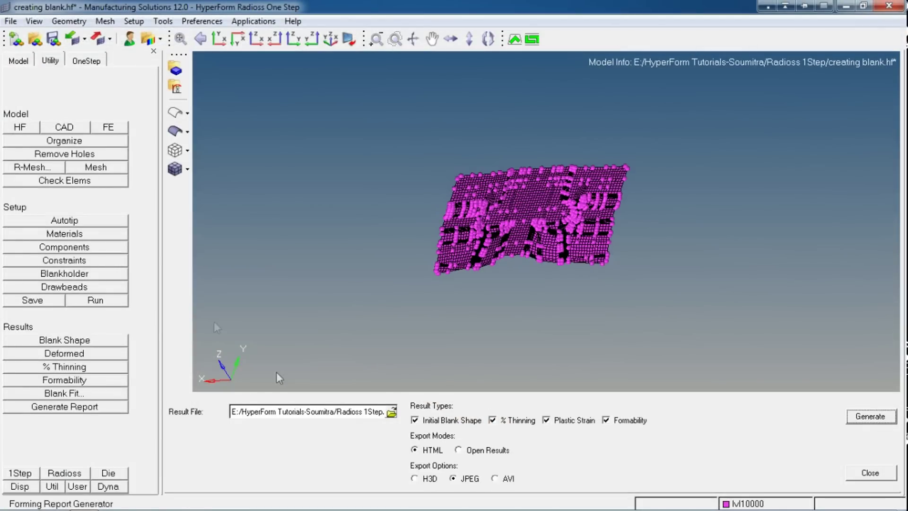
# - Display the initial blank shape with the lvl10000 geometry hidden and its elements shaded without mesh lines
pyautogui.click(87, 341)
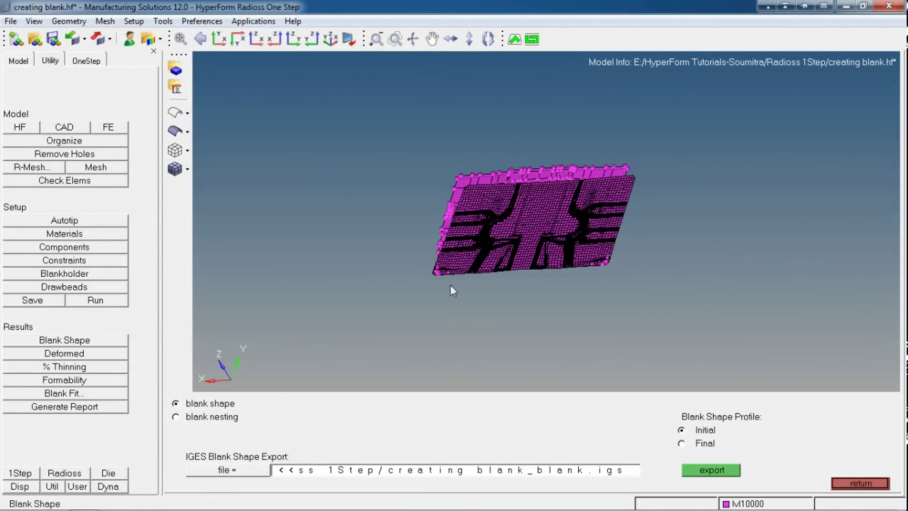
pyautogui.keyDown('ctrl'); pyautogui.moveTo(452, 290); pyautogui.dragTo(351, 188); pyautogui.keyUp('ctrl')
pyautogui.click(18, 61)
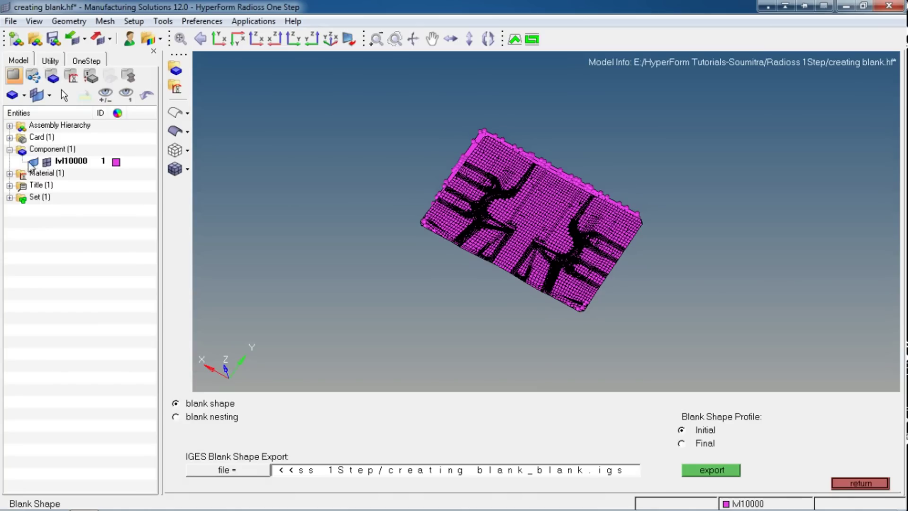
pyautogui.moveTo(454, 291)
pyautogui.keyDown('ctrl'); pyautogui.mouseDown()
pyautogui.moveTo(464, 312)
pyautogui.moveTo(452, 334)
pyautogui.moveTo(479, 293)
pyautogui.moveTo(441, 250)
pyautogui.moveTo(464, 262)
pyautogui.moveTo(541, 220)
pyautogui.moveTo(552, 243)
pyautogui.moveTo(715, 325)
pyautogui.mouseUp(); pyautogui.keyUp('ctrl')
pyautogui.click(188, 169)
pyautogui.click(203, 227)
# - Export the initial blank shape profile to the IGES file creating blank_blank.igs and leave the blank shape tool
pyautogui.click(710, 470)
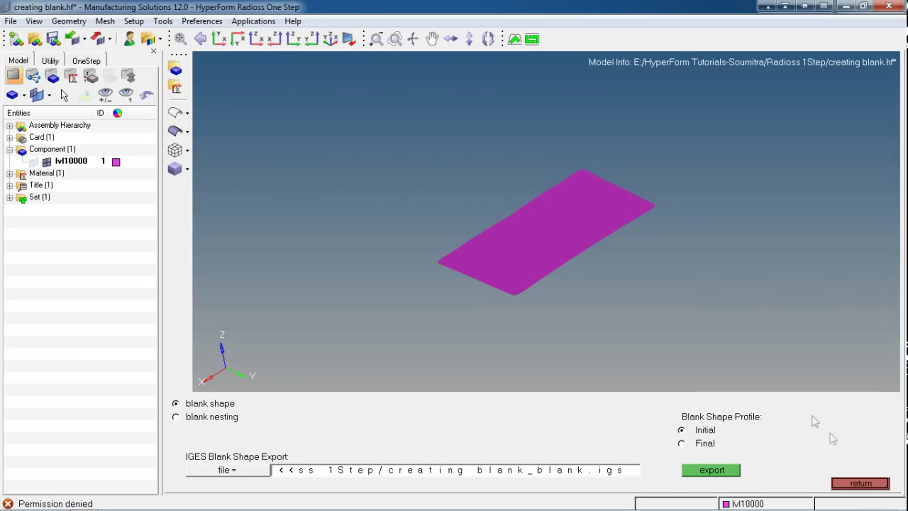
pyautogui.click(862, 483)
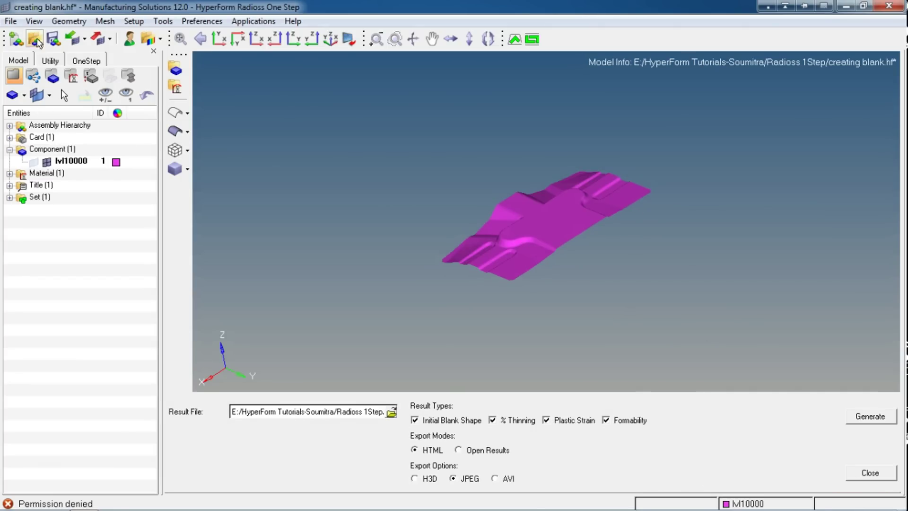
# - Import creating blank_blank.igs from the Radioss 1Step folder as geometry, replacing the previously listed import file
pyautogui.click(69, 41)
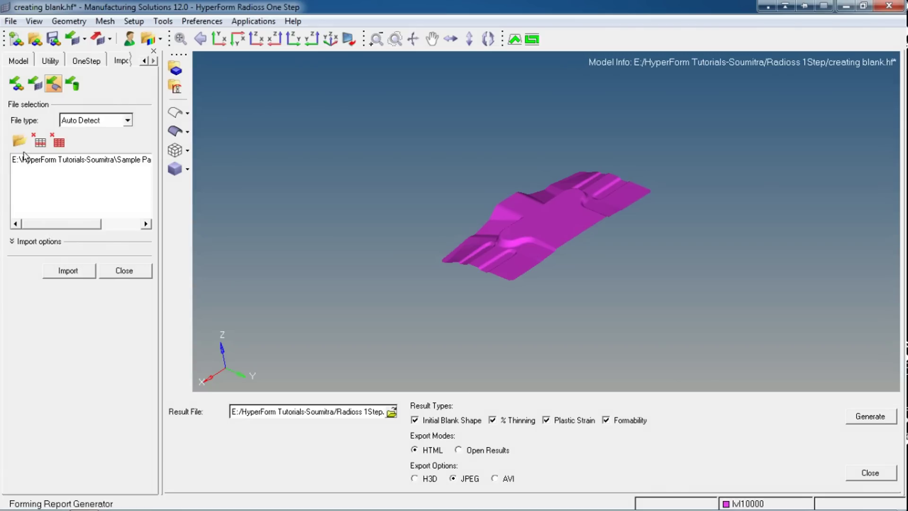
pyautogui.click(59, 142)
pyautogui.click(18, 141)
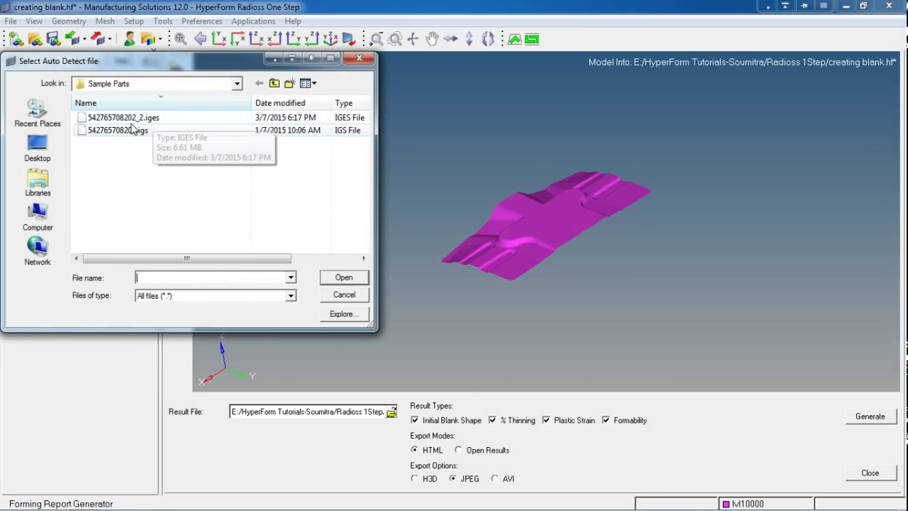
pyautogui.click(274, 85)
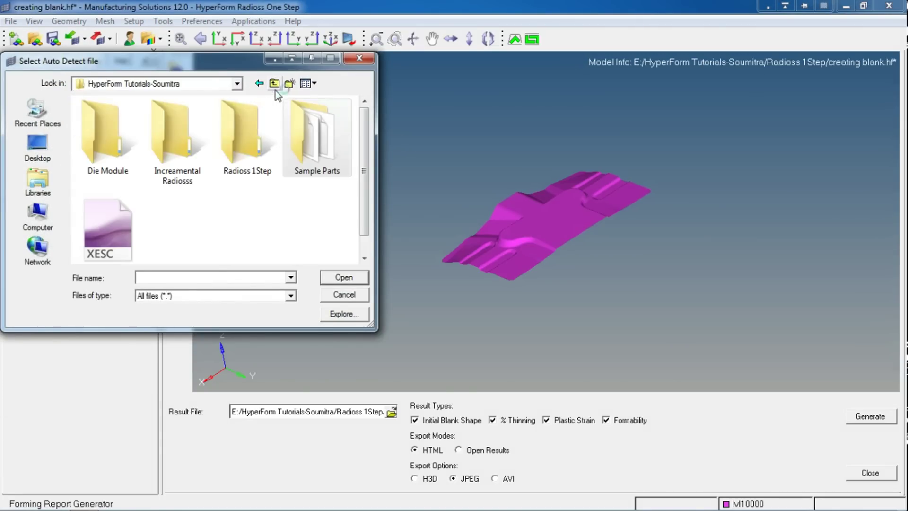
pyautogui.doubleClick(246, 137)
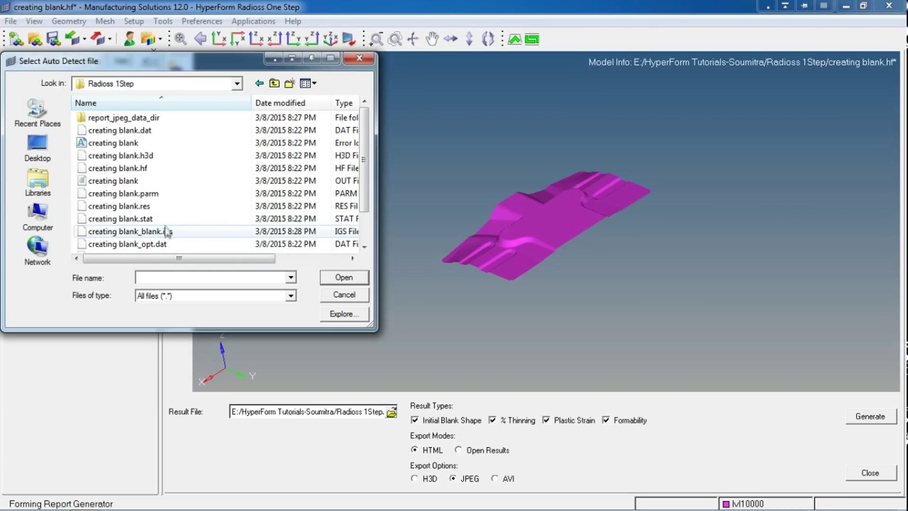
pyautogui.click(152, 233)
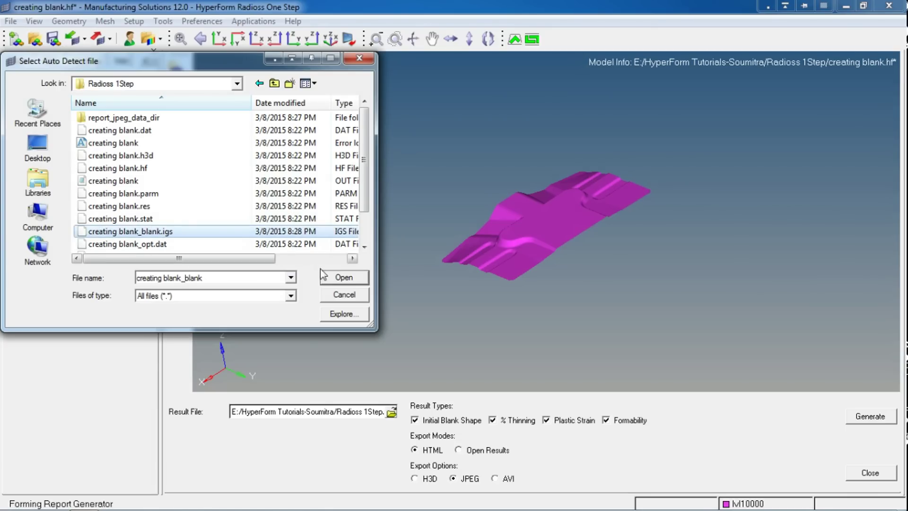
pyautogui.click(337, 278)
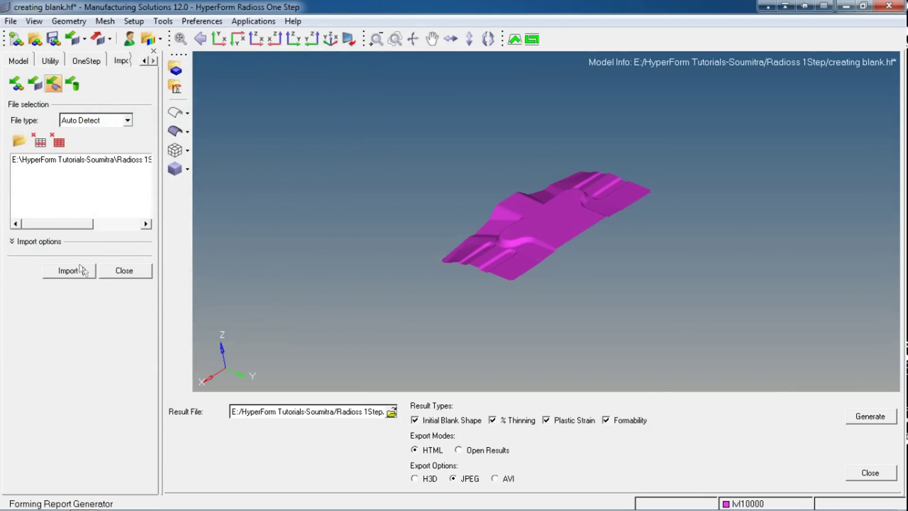
pyautogui.click(71, 271)
pyautogui.click(124, 271)
# - Hide the elements of the lvl10000 component so only the imported blank outline is displayed
pyautogui.keyDown('ctrl'); pyautogui.moveTo(547, 237); pyautogui.dragTo(568, 229); pyautogui.keyUp('ctrl')
pyautogui.click(25, 61)
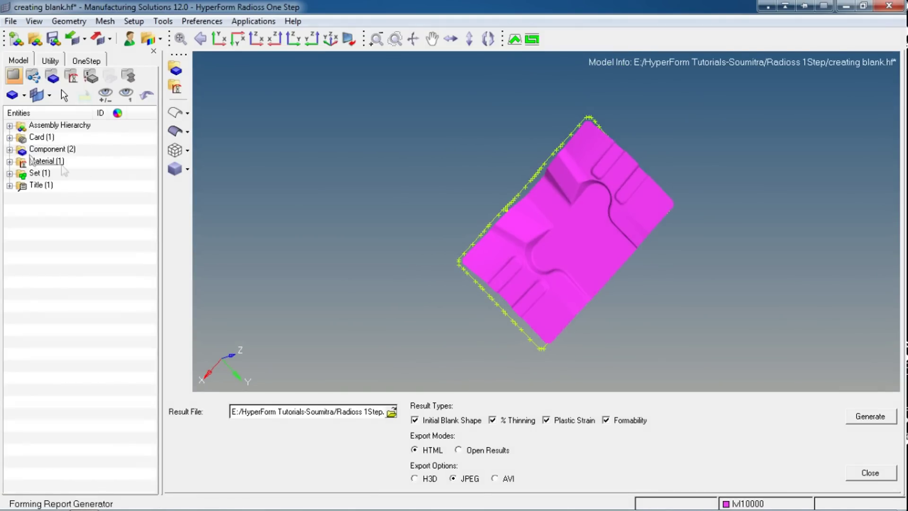
pyautogui.click(10, 149)
pyautogui.click(46, 162)
# - Examine the imported blank outline's lines and points up close and from several angles
pyautogui.keyDown('ctrl'); pyautogui.moveTo(615, 255); pyautogui.dragTo(431, 306); pyautogui.keyUp('ctrl')
pyautogui.scroll(6, 357, 221)
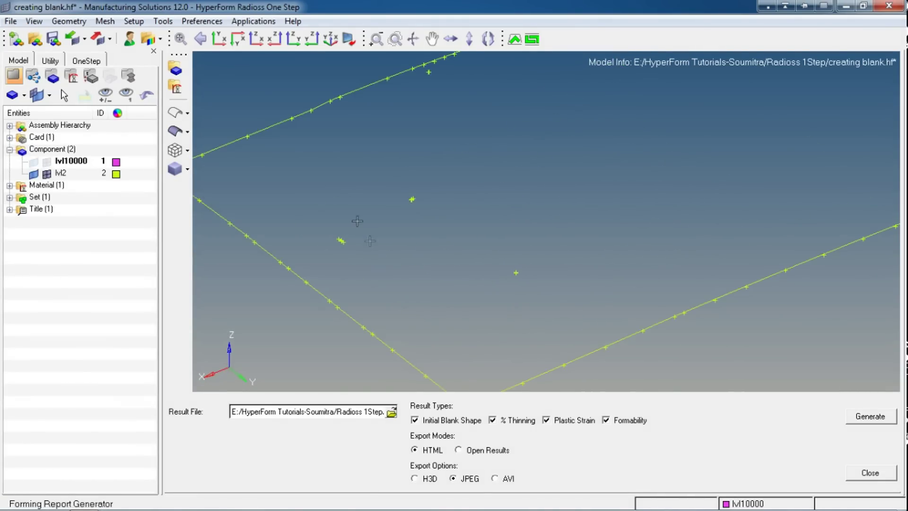
pyautogui.scroll(-5, 449, 199)
pyautogui.keyDown('ctrl'); pyautogui.moveTo(449, 199); pyautogui.dragTo(497, 151); pyautogui.keyUp('ctrl')
pyautogui.scroll(4, 497, 151)
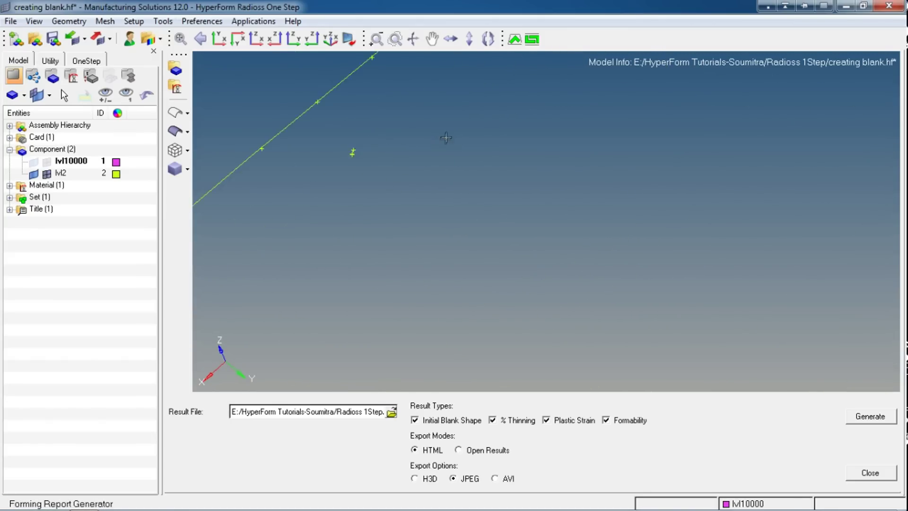
pyautogui.scroll(-4, 446, 138)
pyautogui.keyDown('ctrl'); pyautogui.moveTo(518, 196); pyautogui.dragTo(619, 273); pyautogui.keyUp('ctrl')
pyautogui.scroll(-3, 619, 274)
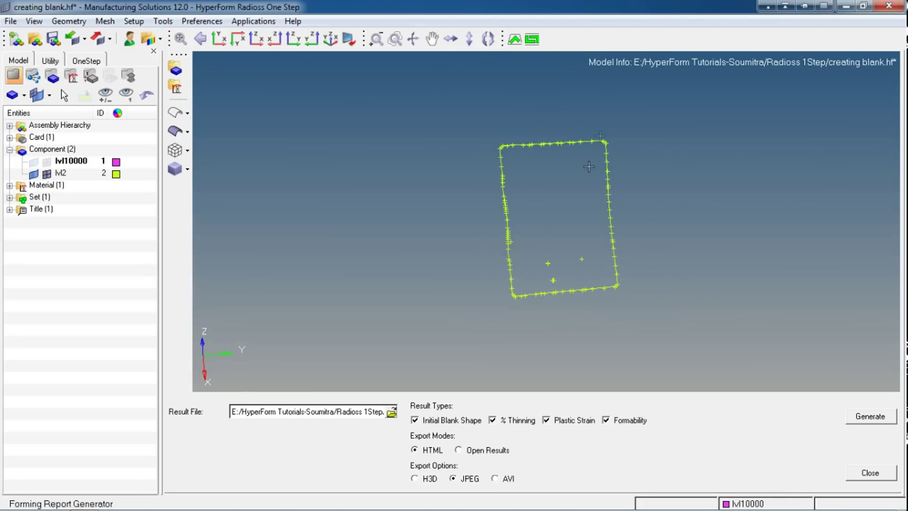
pyautogui.keyDown('ctrl'); pyautogui.moveTo(631, 312); pyautogui.dragTo(738, 240); pyautogui.keyUp('ctrl')
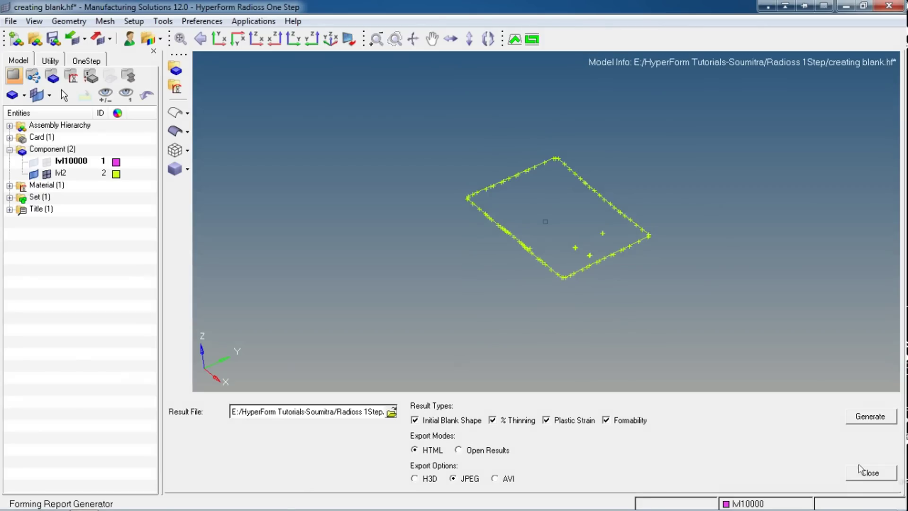
# - Show the geometry of the lvl10000 component again and close the forming report generator
pyautogui.click(34, 161)
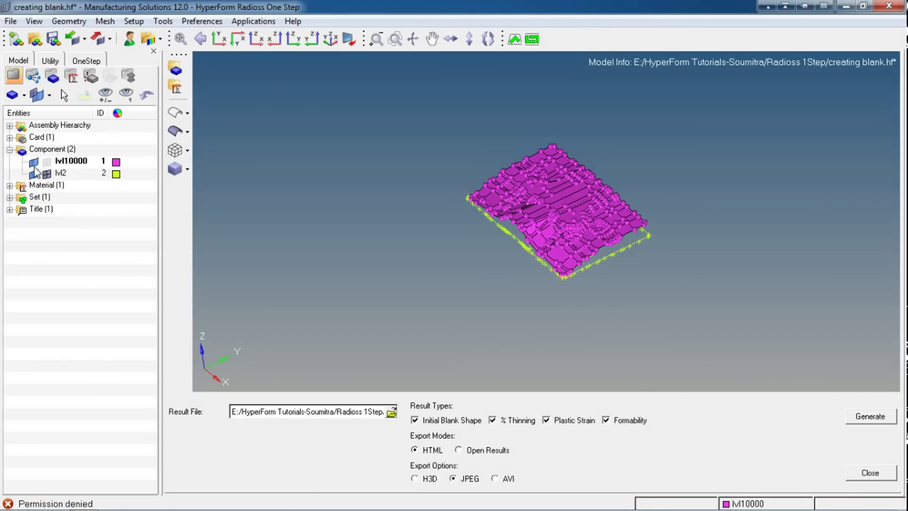
pyautogui.click(865, 473)
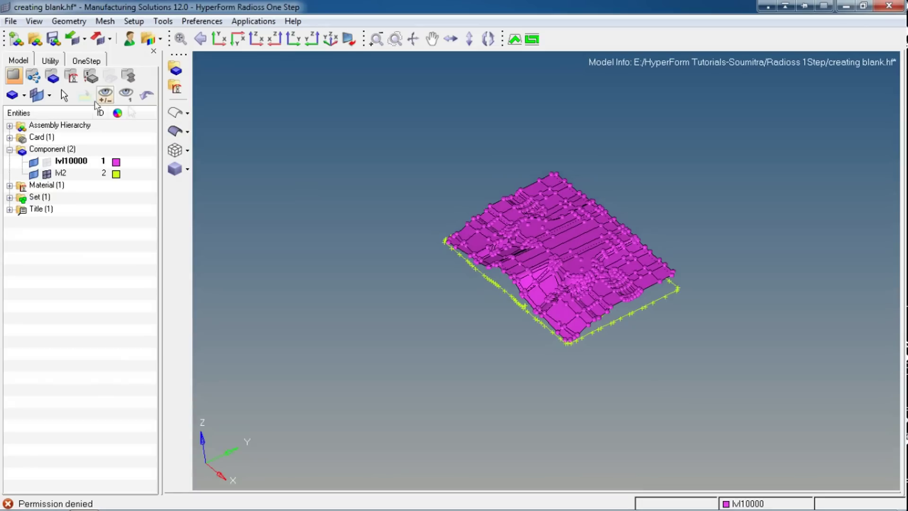
# - Delete the lvl2 component holding the imported blank outline from the model
pyautogui.rightClick(56, 174)
pyautogui.click(213, 189)
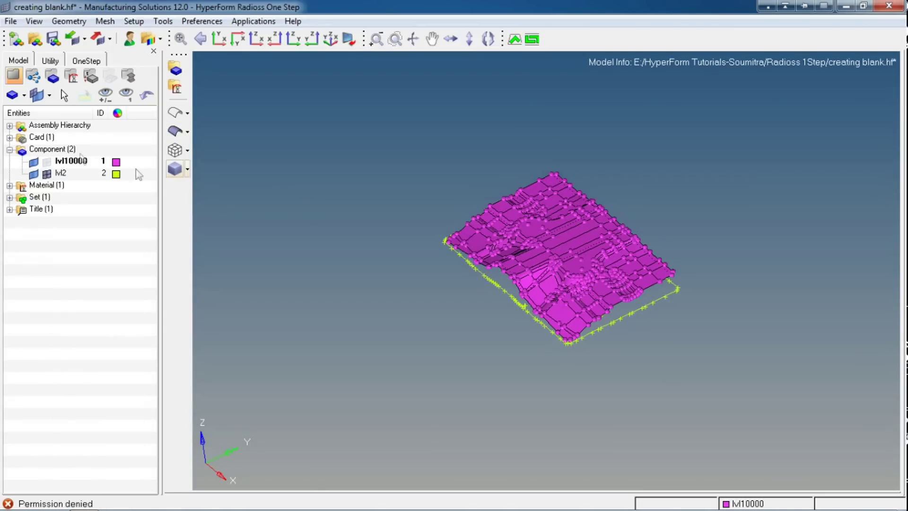
pyautogui.rightClick(62, 172)
pyautogui.click(107, 254)
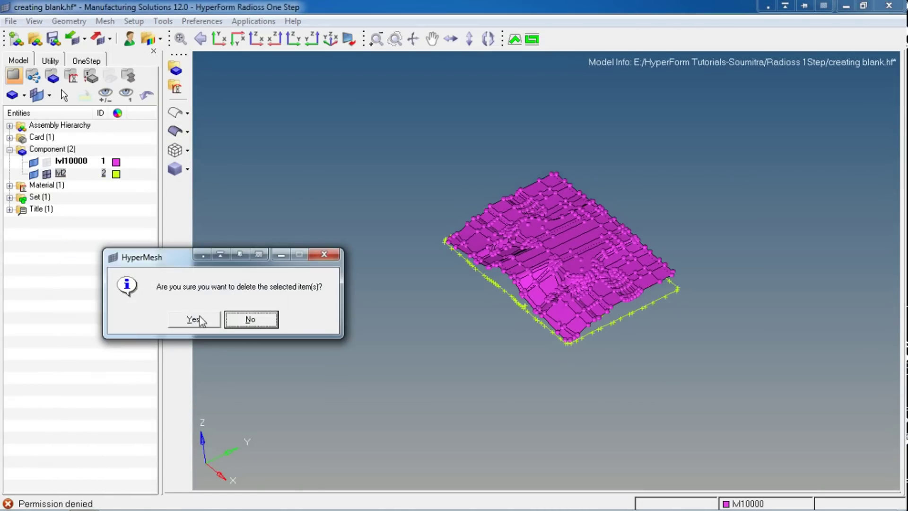
pyautogui.click(194, 319)
# - Try to open the blank nesting tool using the displayed elements, and close it again
pyautogui.click(83, 59)
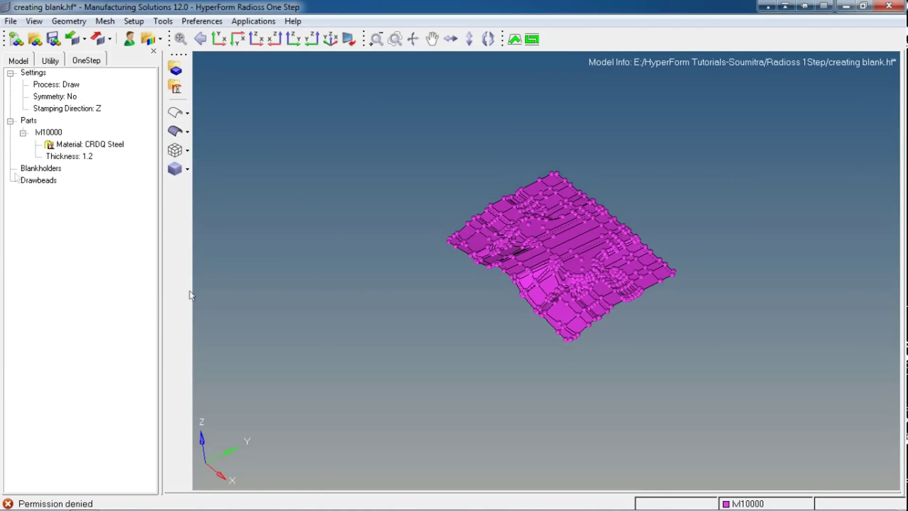
pyautogui.click(51, 62)
pyautogui.keyDown('ctrl'); pyautogui.moveTo(500, 331); pyautogui.dragTo(379, 331); pyautogui.keyUp('ctrl')
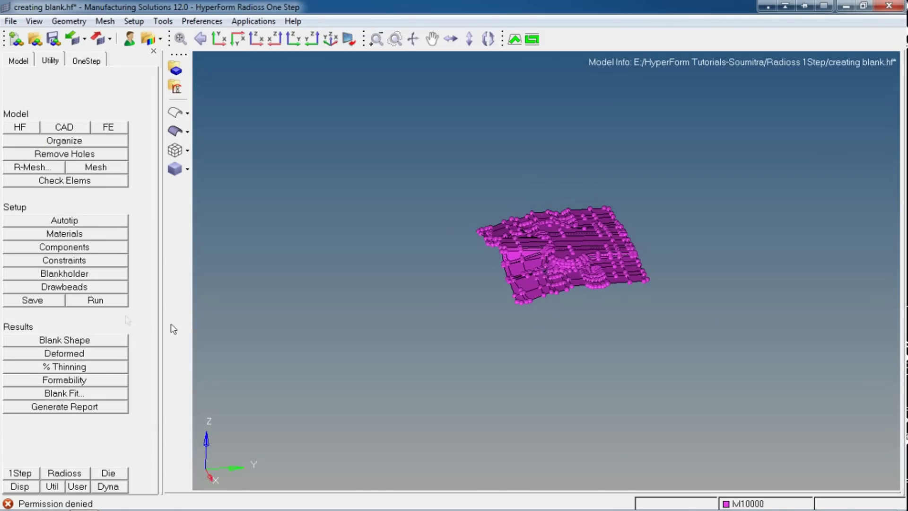
pyautogui.click(65, 340)
pyautogui.click(191, 419)
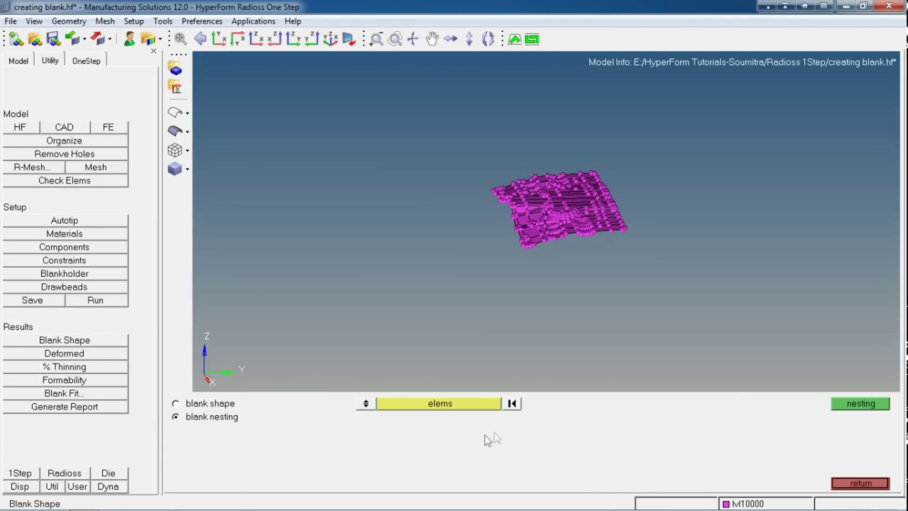
pyautogui.click(477, 405)
pyautogui.click(265, 431)
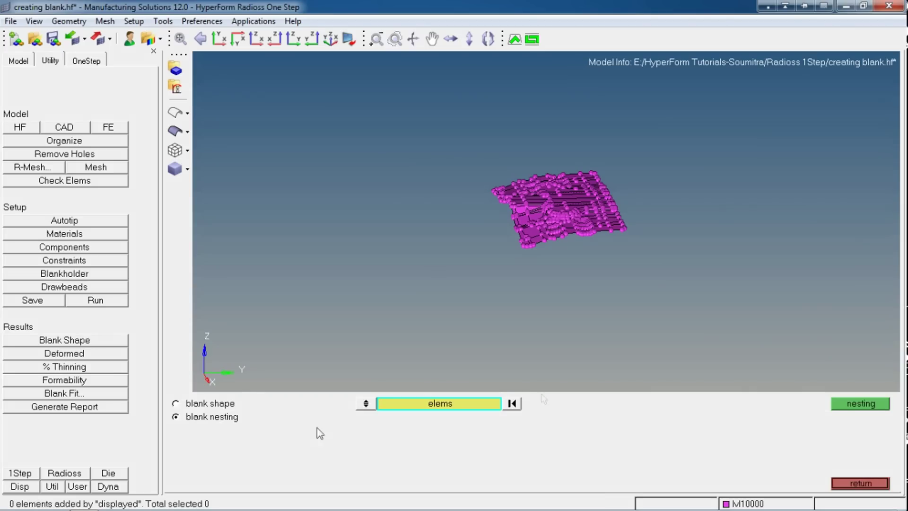
pyautogui.click(849, 404)
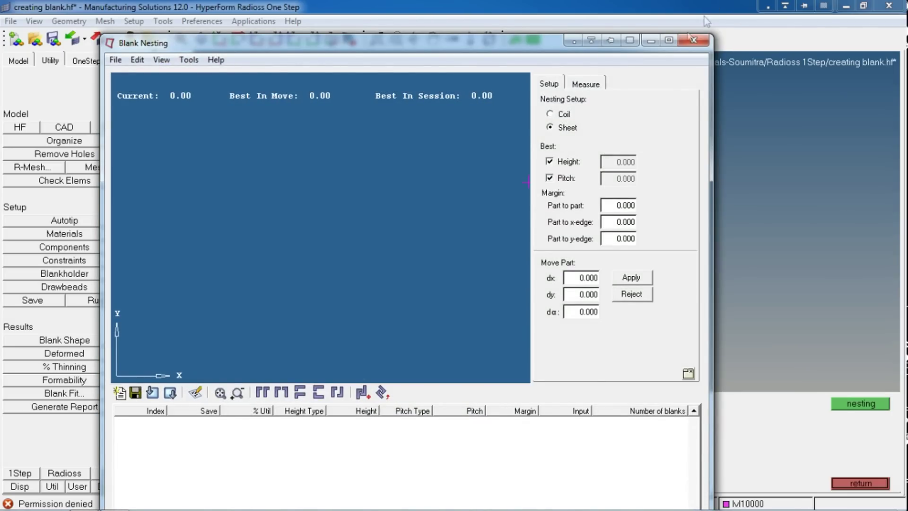
pyautogui.click(694, 41)
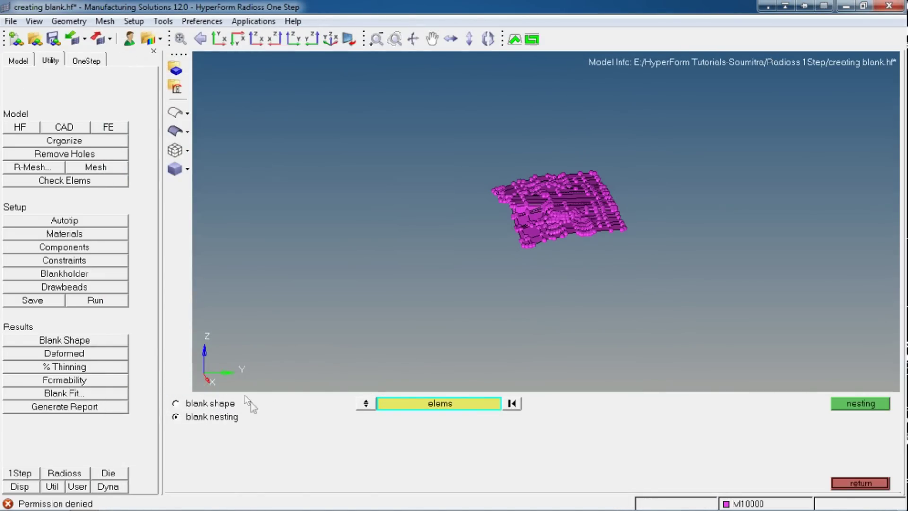
# - Keep the blank shape profile at Initial and show the elements of the lvl10000 component together with its geometry
pyautogui.click(224, 405)
pyautogui.keyDown('ctrl'); pyautogui.moveTo(542, 284); pyautogui.dragTo(575, 263); pyautogui.keyUp('ctrl')
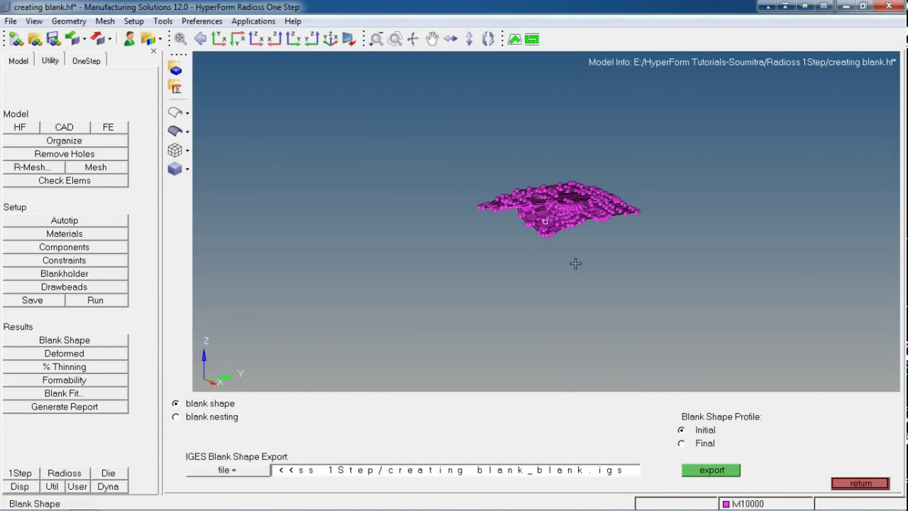
pyautogui.click(698, 445)
pyautogui.click(706, 430)
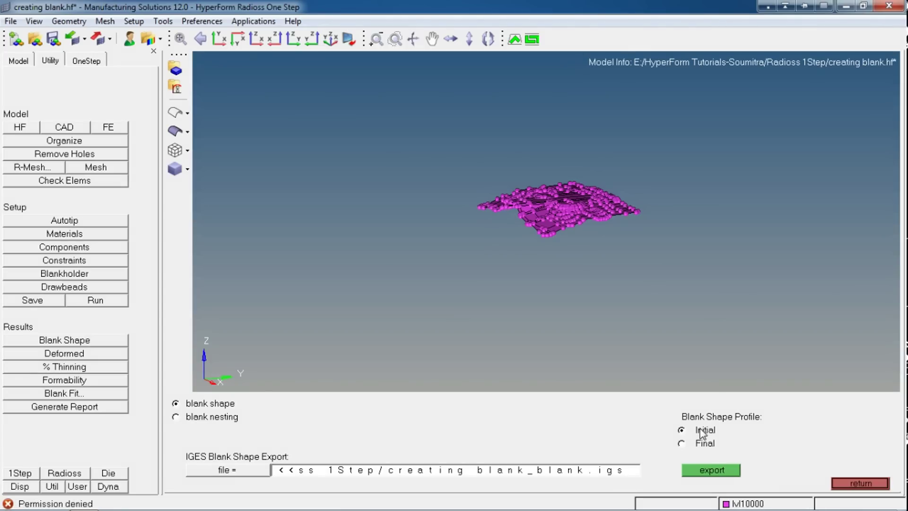
pyautogui.click(23, 65)
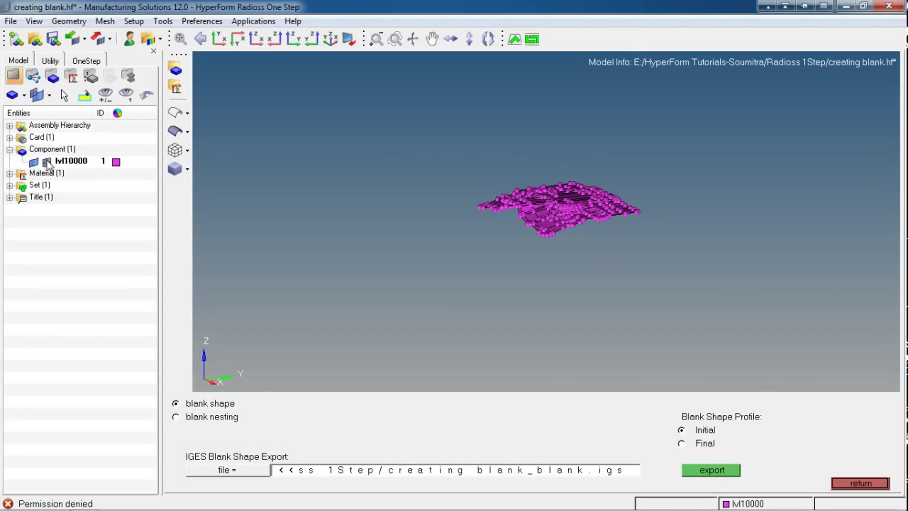
pyautogui.keyDown('ctrl'); pyautogui.moveTo(548, 303); pyautogui.dragTo(703, 368); pyautogui.keyUp('ctrl')
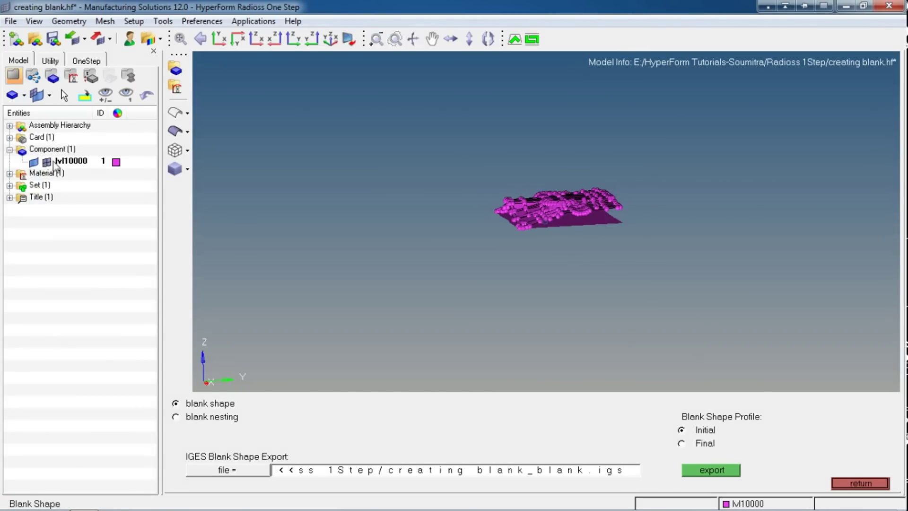
pyautogui.keyDown('ctrl'); pyautogui.moveTo(626, 226); pyautogui.dragTo(582, 228); pyautogui.keyUp('ctrl')
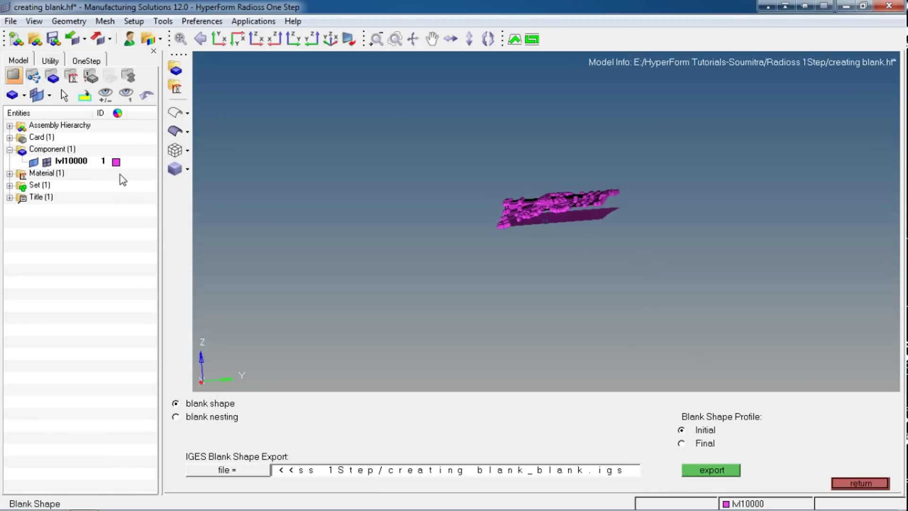
# - Open the blank nesting tool in a maximized window using all displayed elements as the blank
pyautogui.click(214, 418)
pyautogui.click(450, 406)
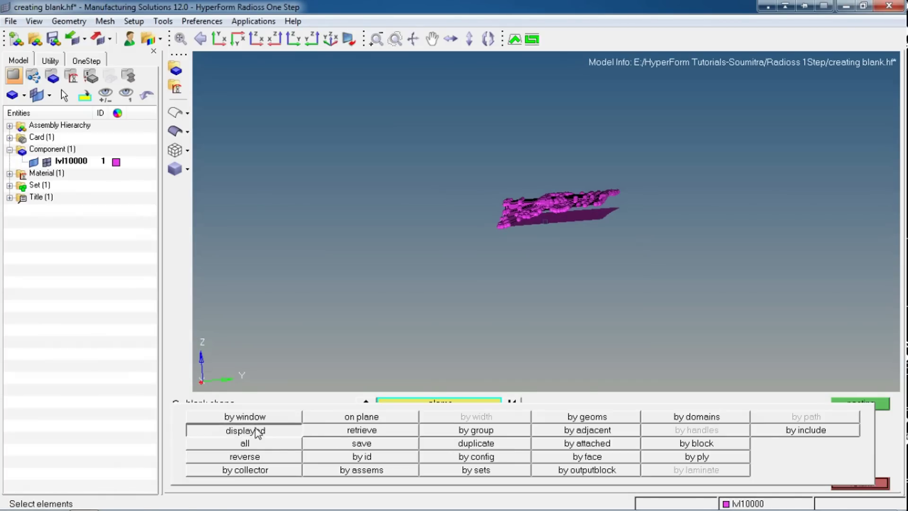
pyautogui.click(258, 432)
pyautogui.keyDown('ctrl'); pyautogui.moveTo(596, 274); pyautogui.dragTo(574, 213); pyautogui.keyUp('ctrl')
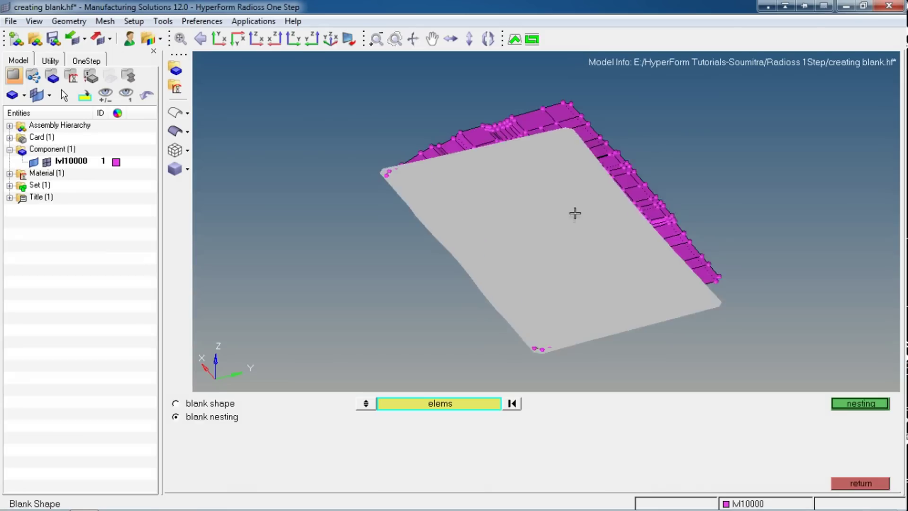
pyautogui.click(855, 403)
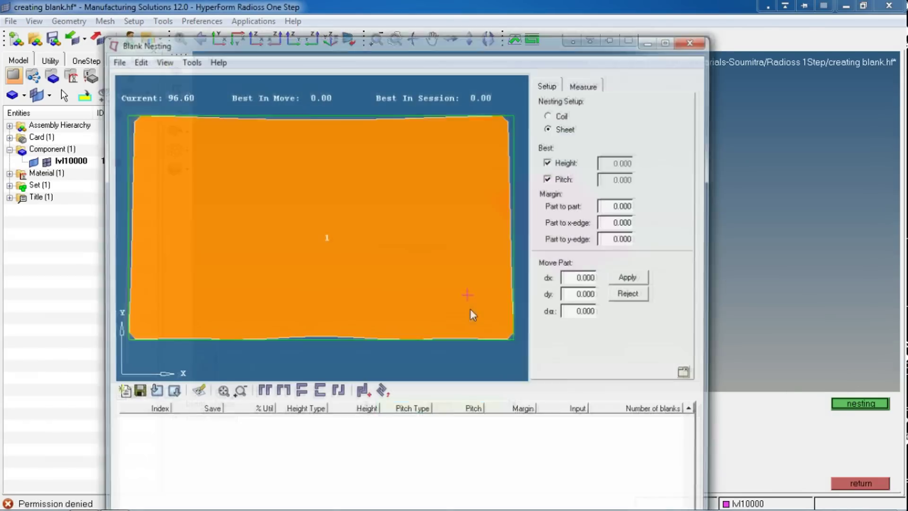
pyautogui.click(670, 41)
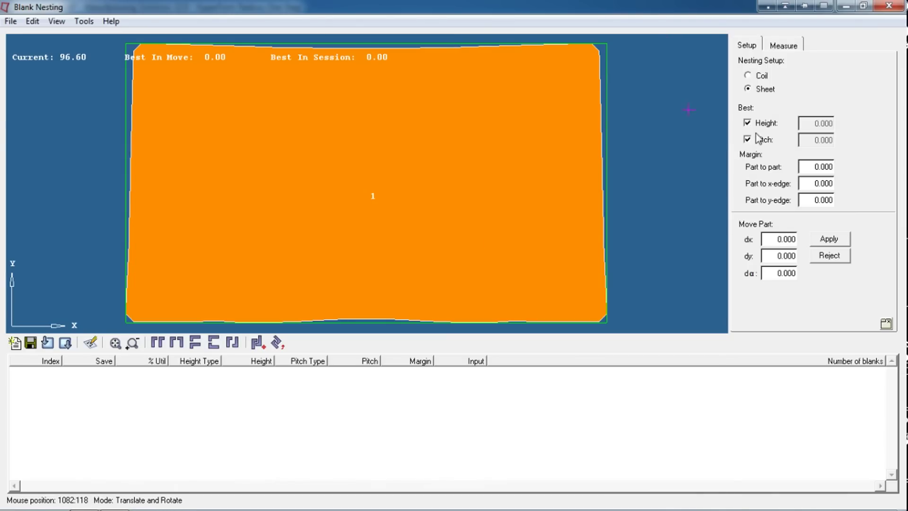
# - Set the part-to-part, x-edge and y-edge margins to 1.5 and switch the nesting setup to Coil
pyautogui.doubleClick(810, 167)
pyautogui.write('1.51.5')
pyautogui.doubleClick(814, 201)
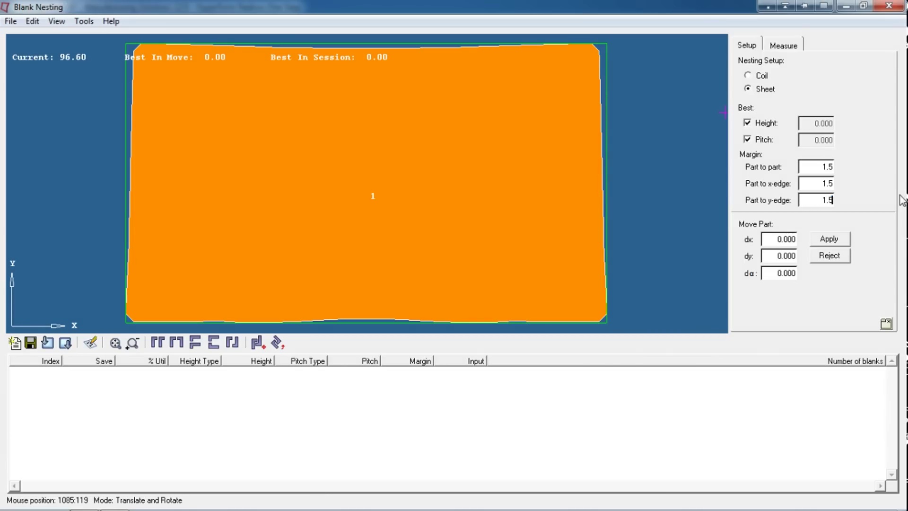
pyautogui.click(759, 77)
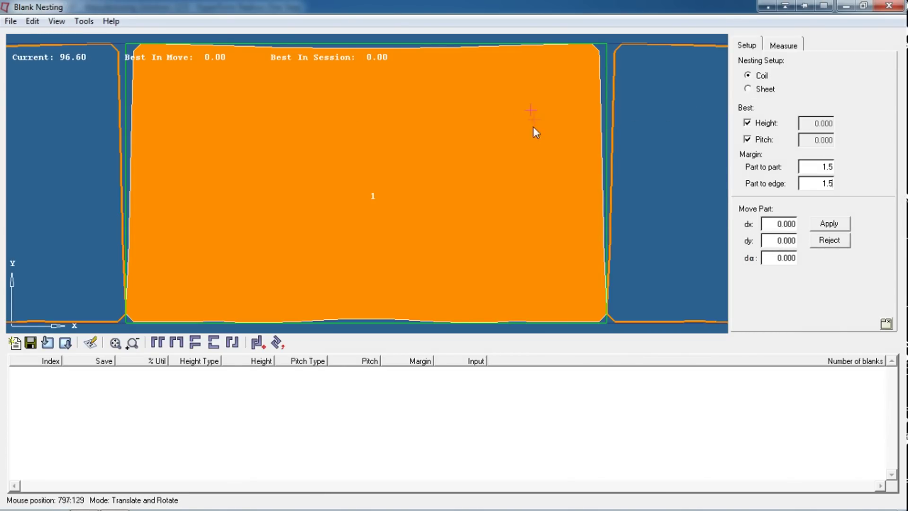
# - Run automatic nesting for the coil, select the part and arrange it as two blanks stacked one above the other
pyautogui.click(278, 343)
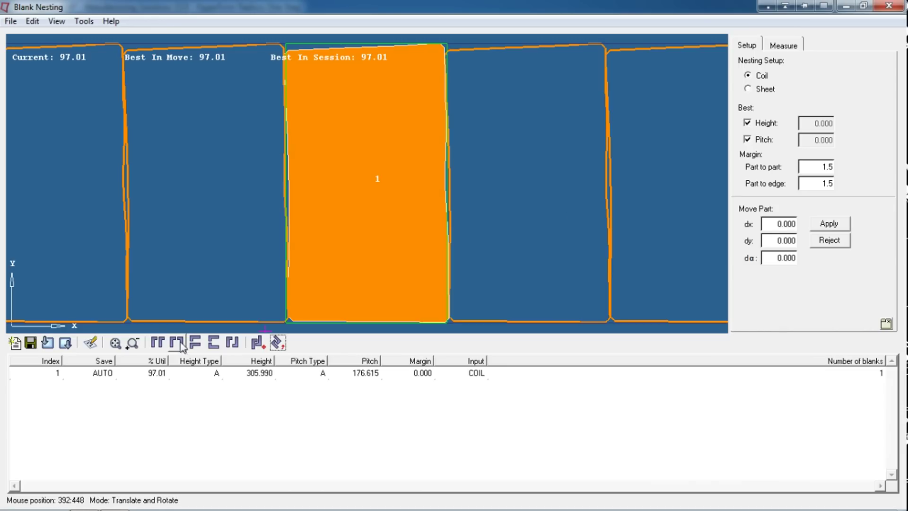
pyautogui.click(232, 344)
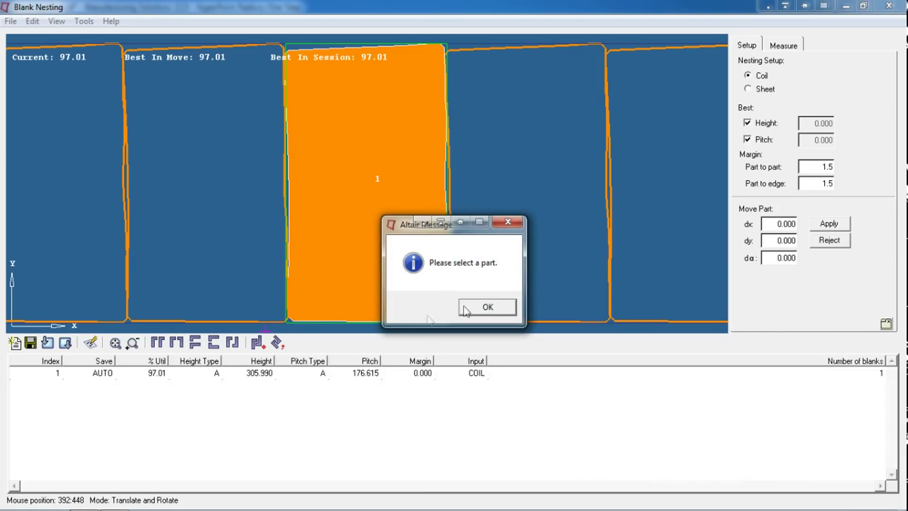
pyautogui.click(481, 307)
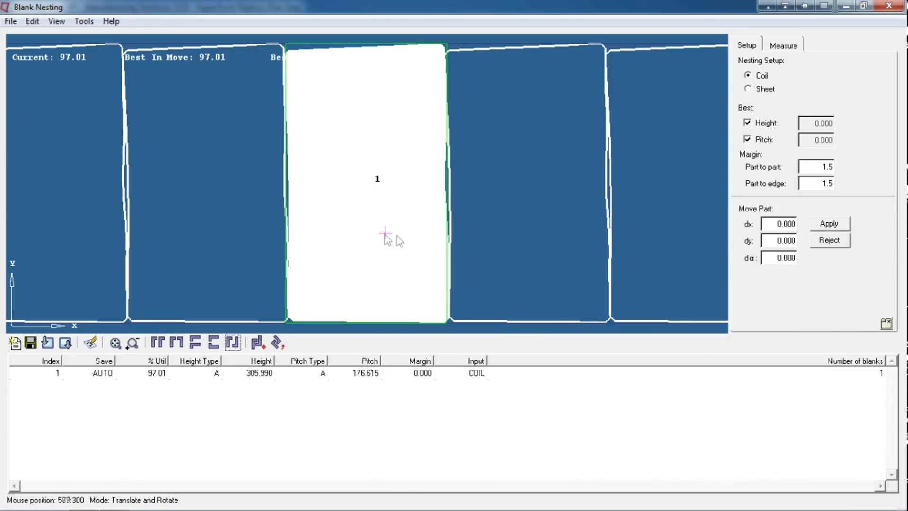
pyautogui.click(201, 347)
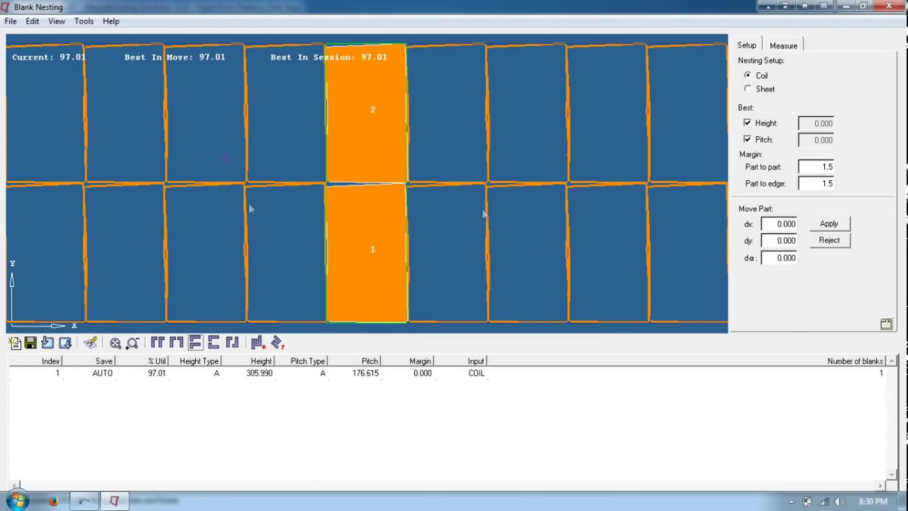
# - Start exporting the nesting layout as an IGES file into the Radioss 1Step folder on the WorkShop (E:) drive
pyautogui.click(10, 20)
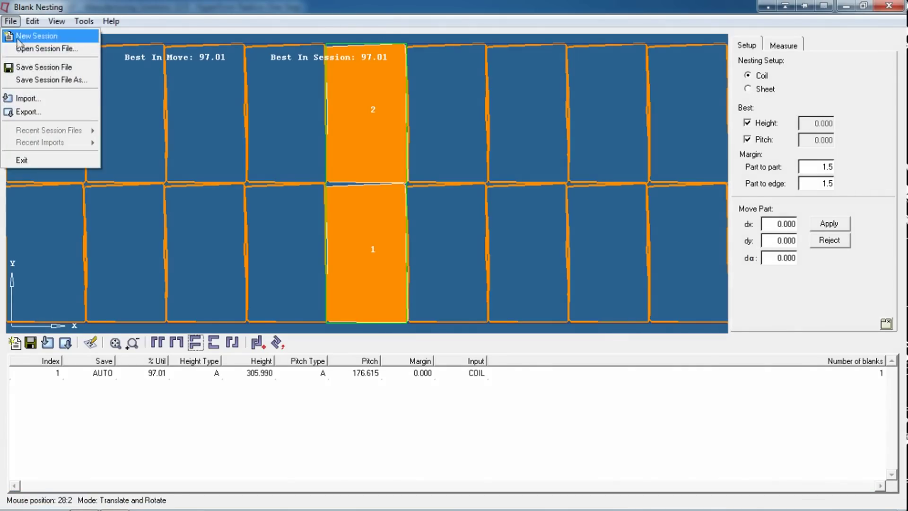
pyautogui.click(28, 112)
pyautogui.click(259, 265)
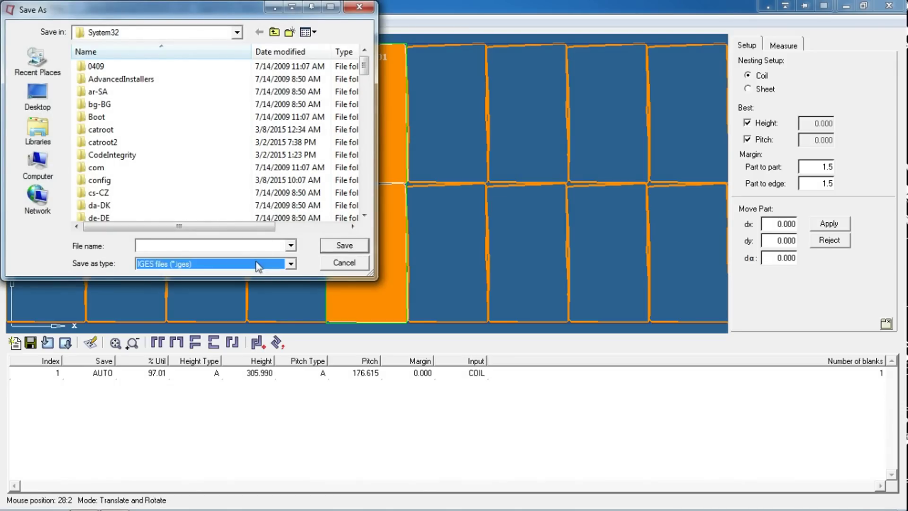
pyautogui.click(38, 164)
pyautogui.click(165, 153)
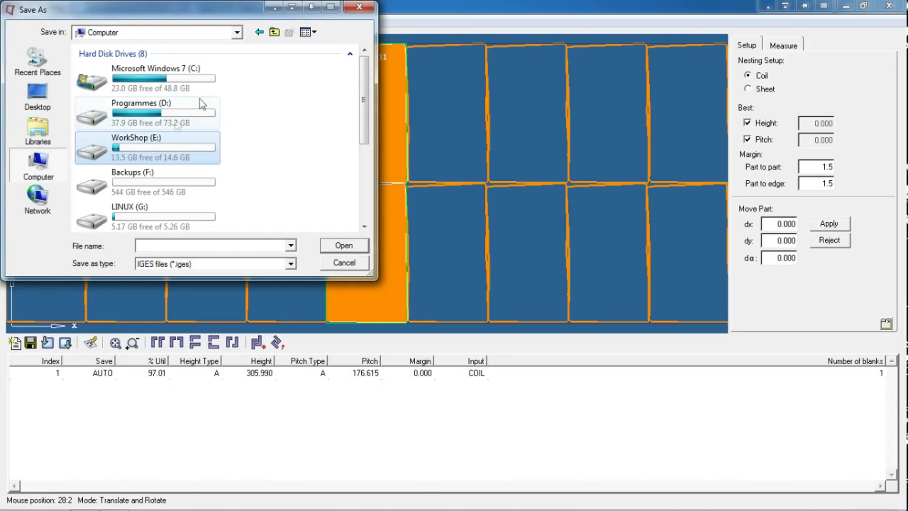
pyautogui.doubleClick(154, 146)
pyautogui.doubleClick(164, 93)
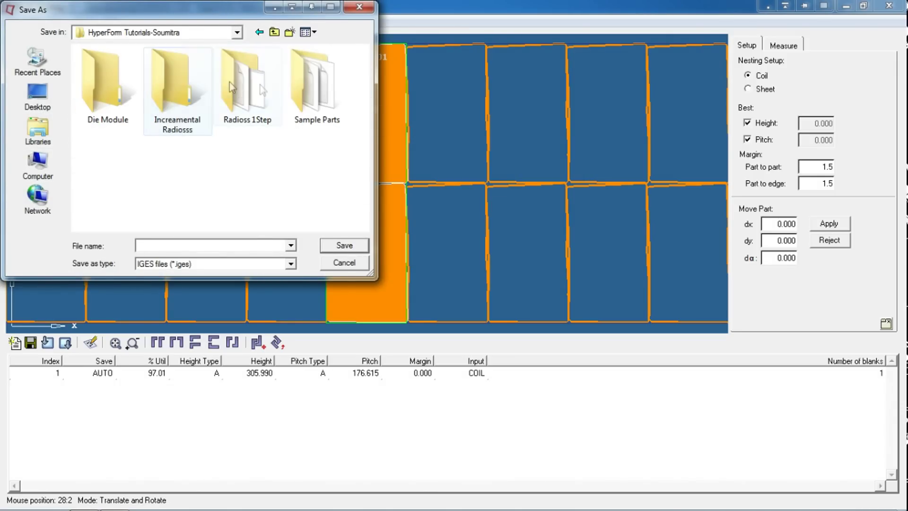
pyautogui.doubleClick(260, 89)
# - Save the exported layout under the name "nesting of blank", then close the nesting tool and leave the blank shape settings
pyautogui.click(213, 247)
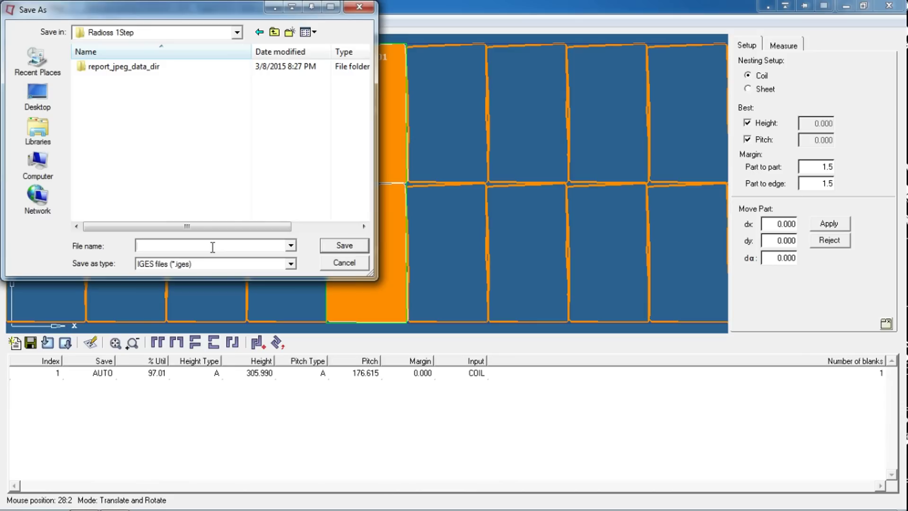
pyautogui.write('creat')
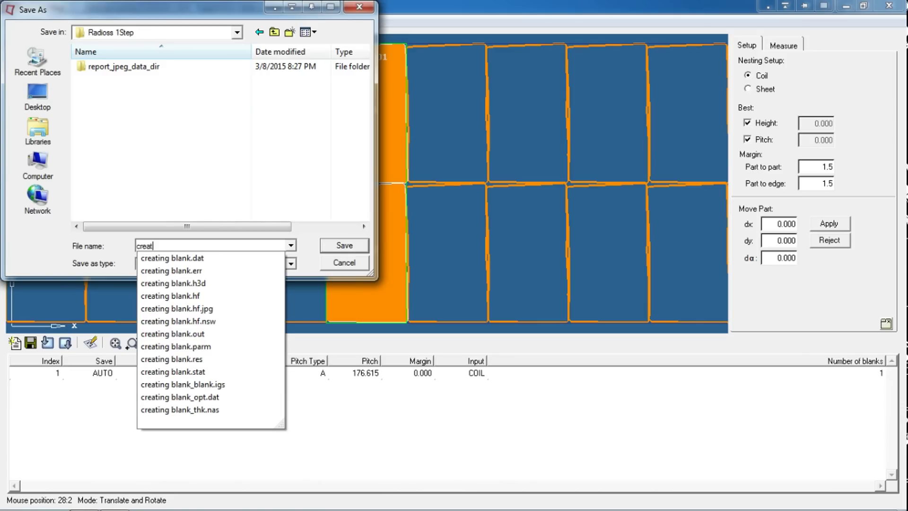
pyautogui.press('BackSpace')
pyautogui.press('BackSpace')
pyautogui.press('BackSpace')
pyautogui.press('BackSpace')
pyautogui.press('BackSpace')
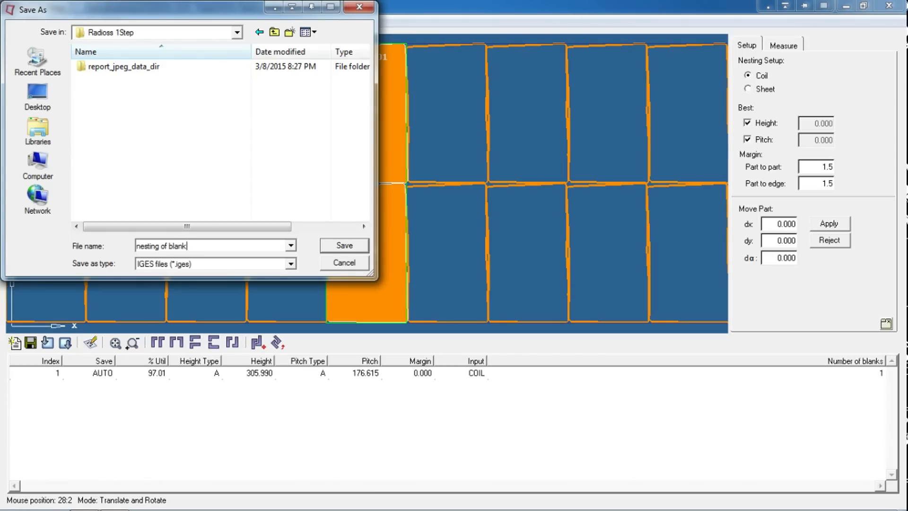
pyautogui.press('Return')
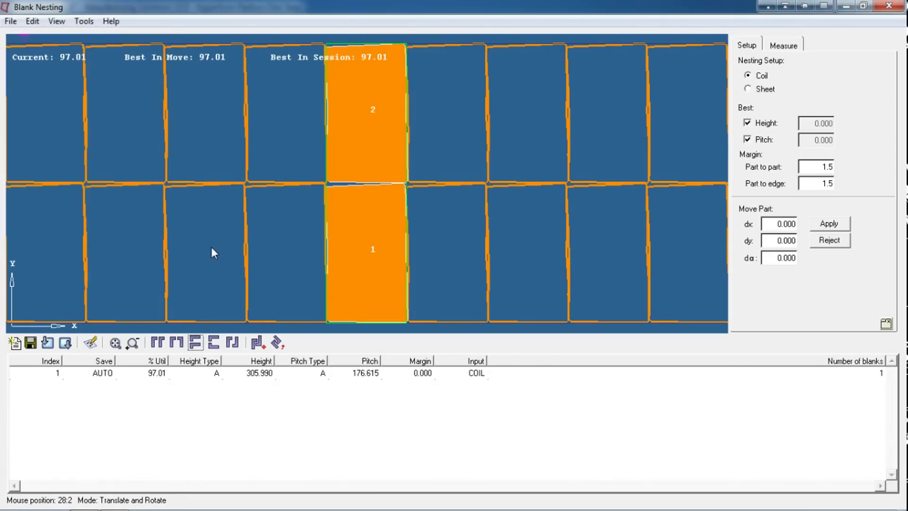
pyautogui.click(881, 6)
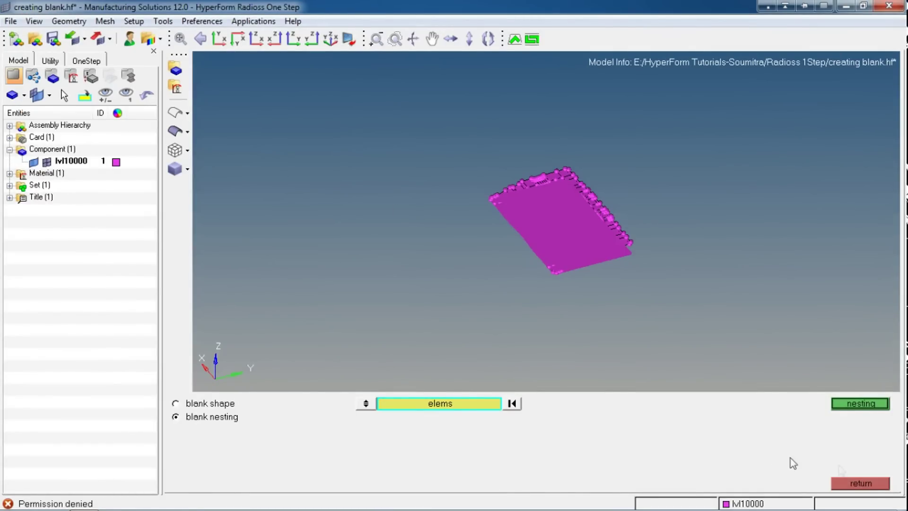
pyautogui.click(867, 487)
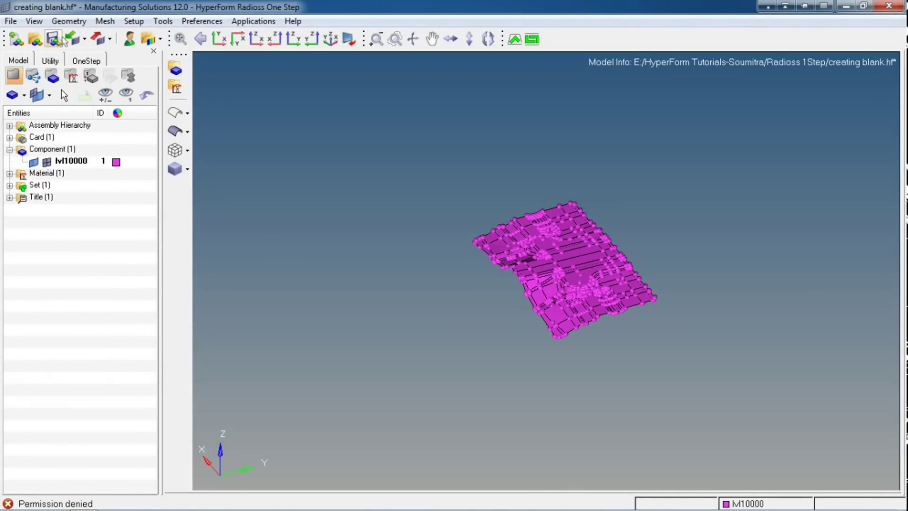
# - Import the geometry file "nesting of blank.iges" from the Radioss 1Step folder with automatic file type detection, then close the import settings
pyautogui.click(73, 38)
pyautogui.click(54, 83)
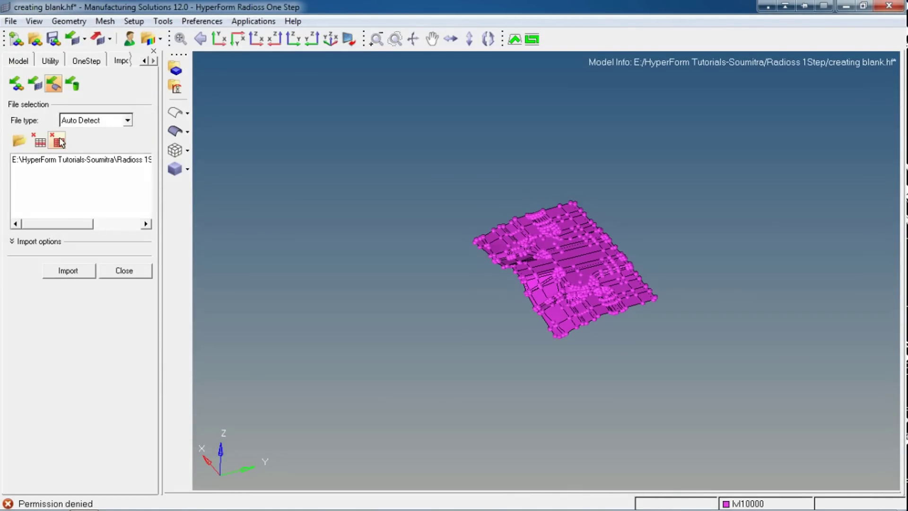
pyautogui.click(19, 140)
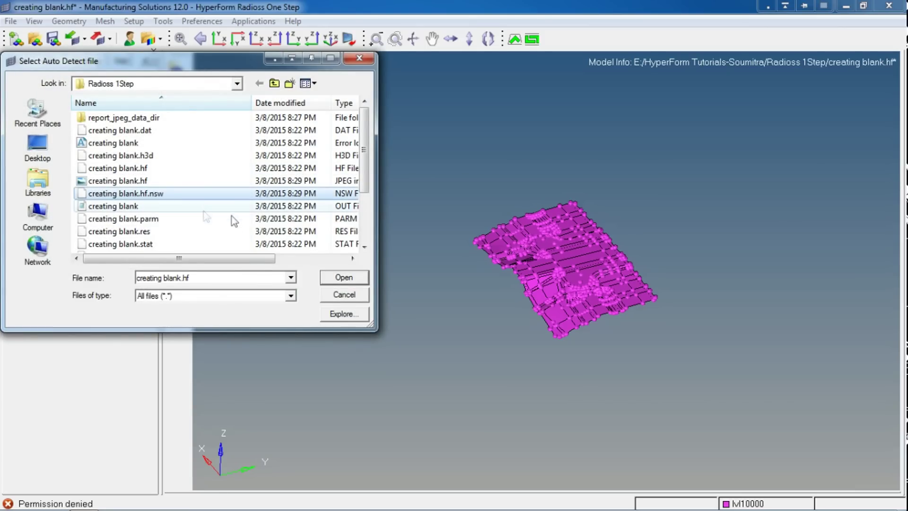
pyautogui.click(158, 156)
pyautogui.scroll(-1, 158, 157)
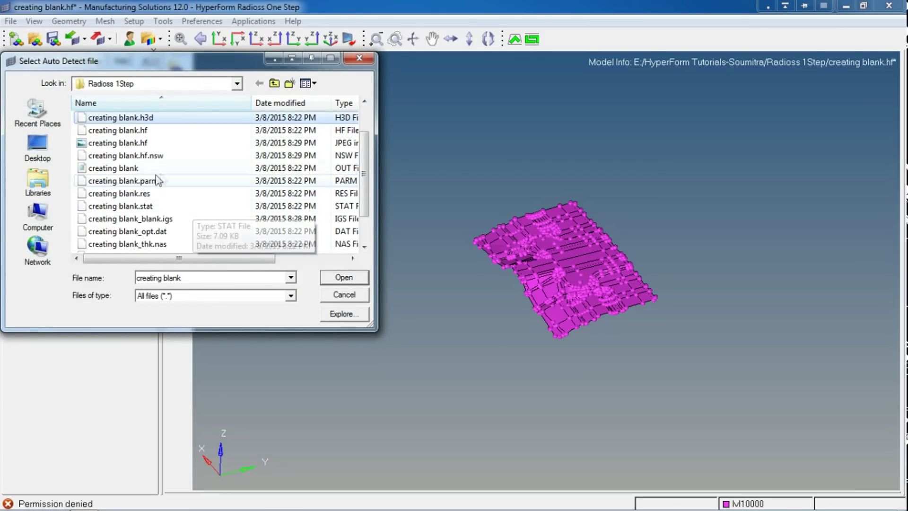
pyautogui.scroll(-1, 158, 181)
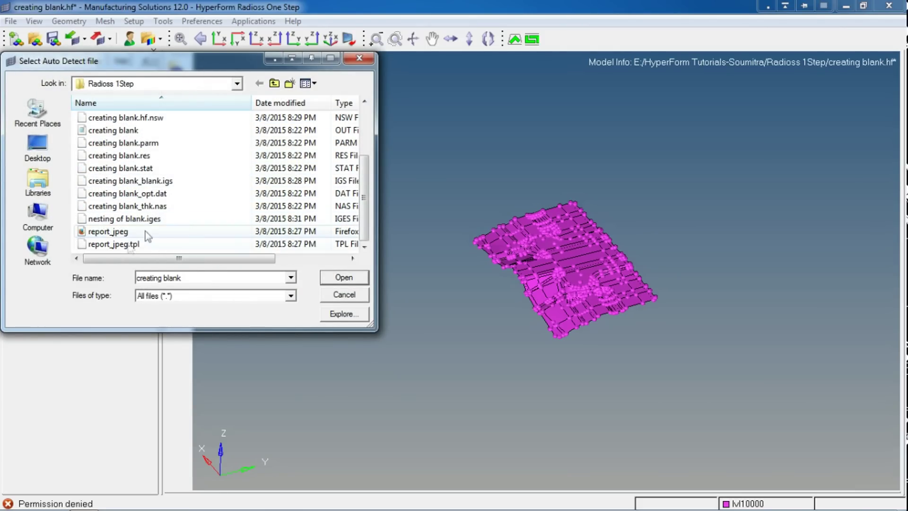
pyautogui.scroll(2, 151, 222)
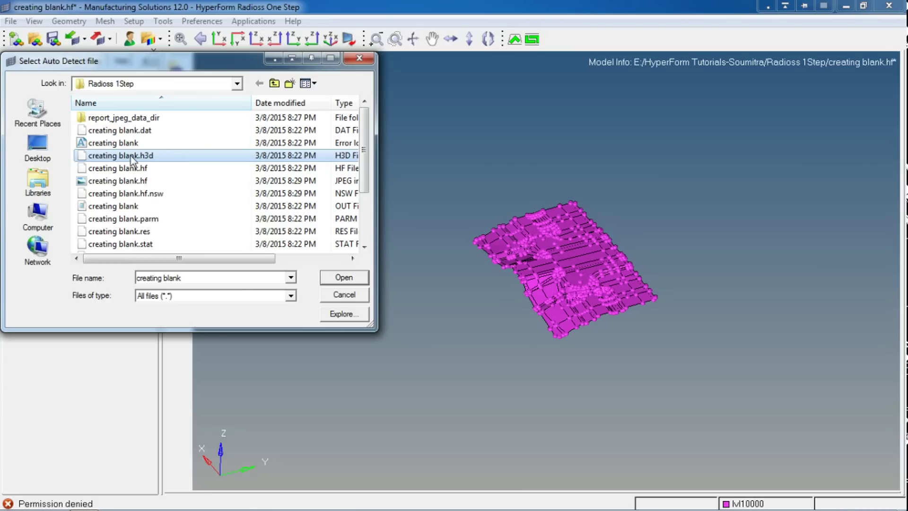
pyautogui.scroll(-2, 161, 199)
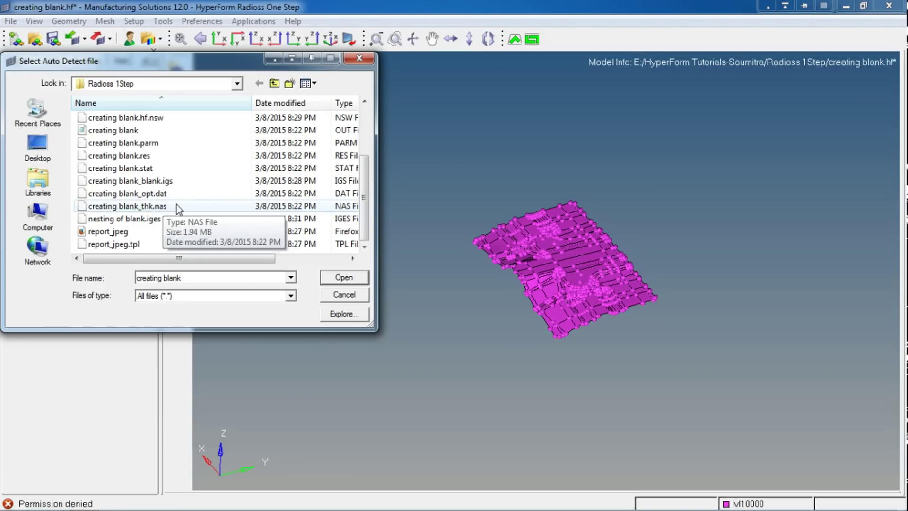
pyautogui.click(177, 207)
pyautogui.scroll(1, 175, 199)
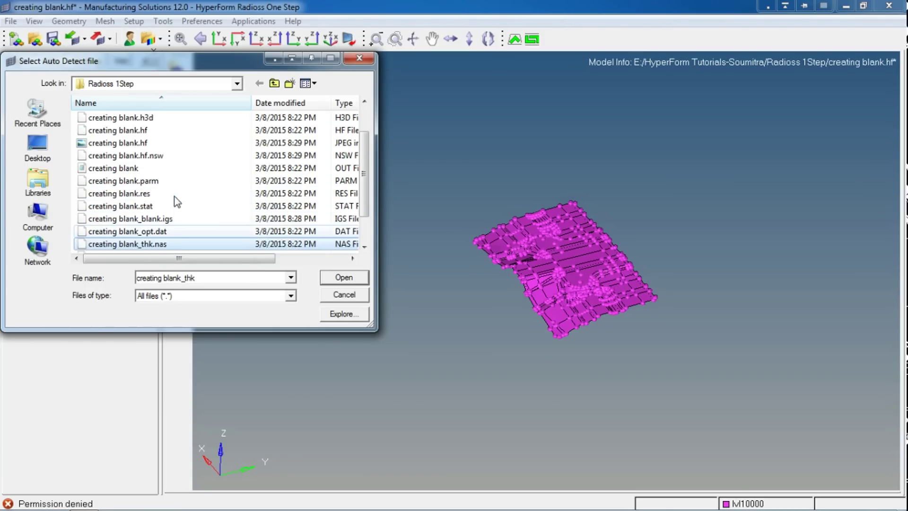
pyautogui.scroll(-1, 191, 194)
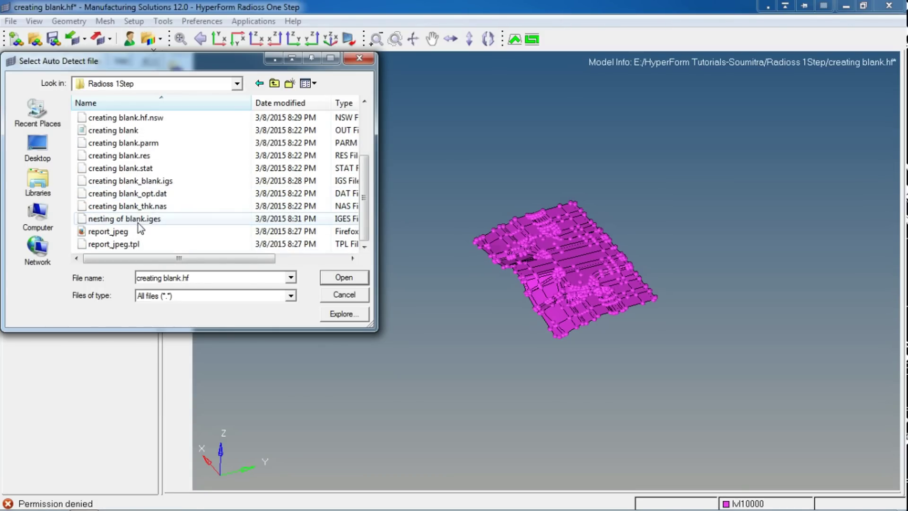
pyautogui.click(139, 220)
pyautogui.click(338, 277)
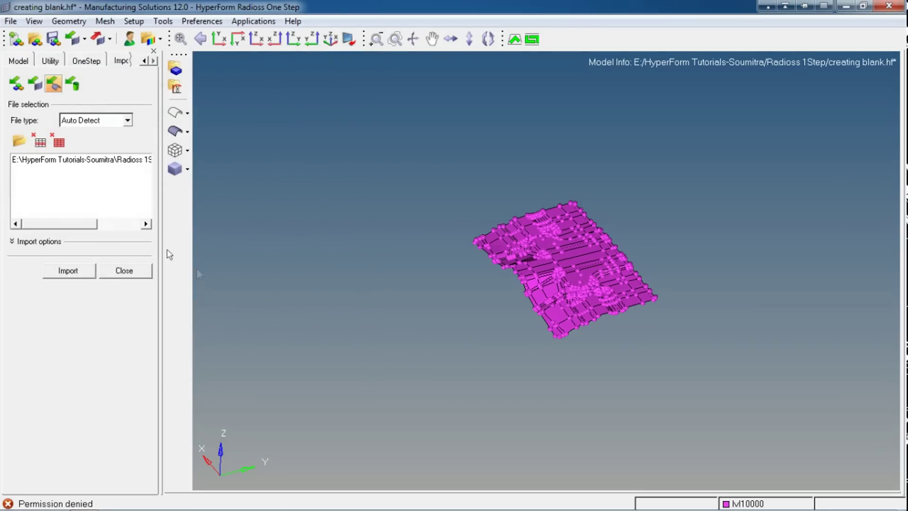
pyautogui.click(125, 270)
# - Hide the geometry and elements of component lvl10000 so that only the imported nesting outlines are displayed
pyautogui.click(18, 60)
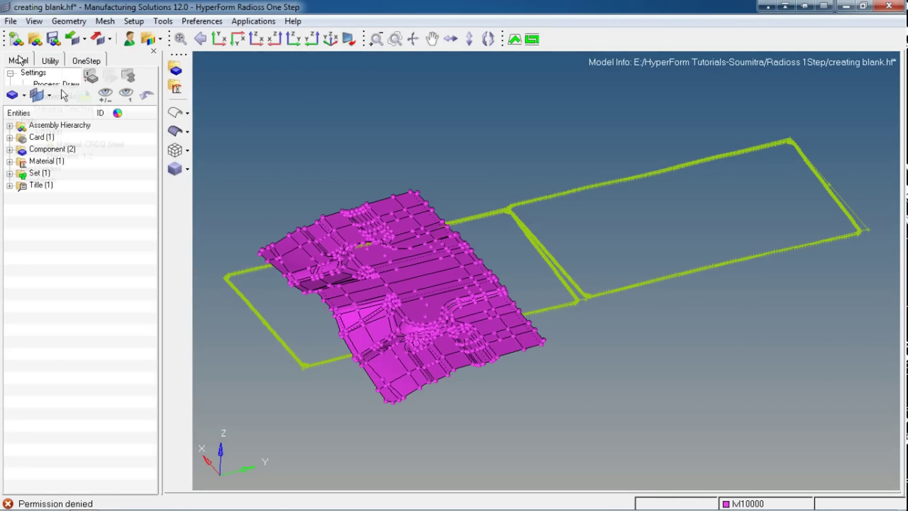
pyautogui.click(10, 149)
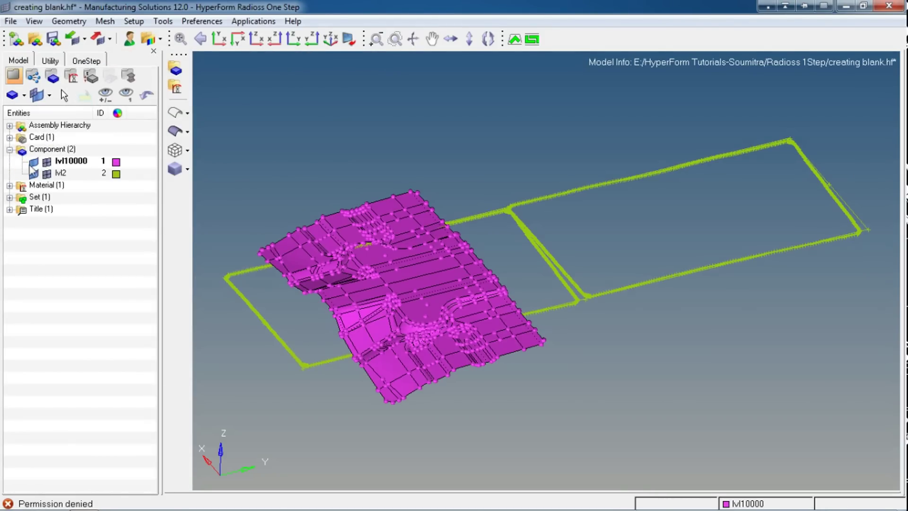
pyautogui.click(33, 162)
pyautogui.click(47, 162)
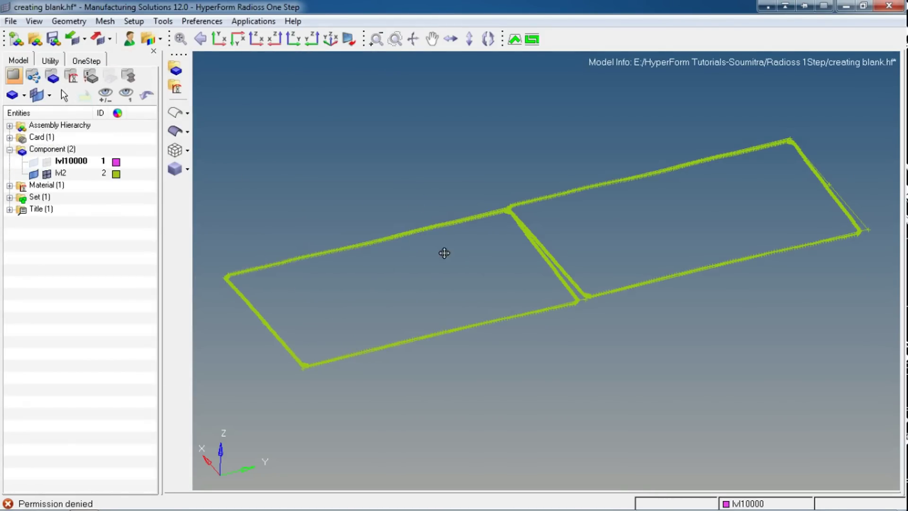
# - Examine the two nested blank outlines and the gap between them from several angles, then display component lvl10000 again
pyautogui.keyDown('ctrl'); pyautogui.moveTo(442, 253); pyautogui.dragTo(619, 293); pyautogui.keyUp('ctrl')
pyautogui.scroll(5, 568, 141)
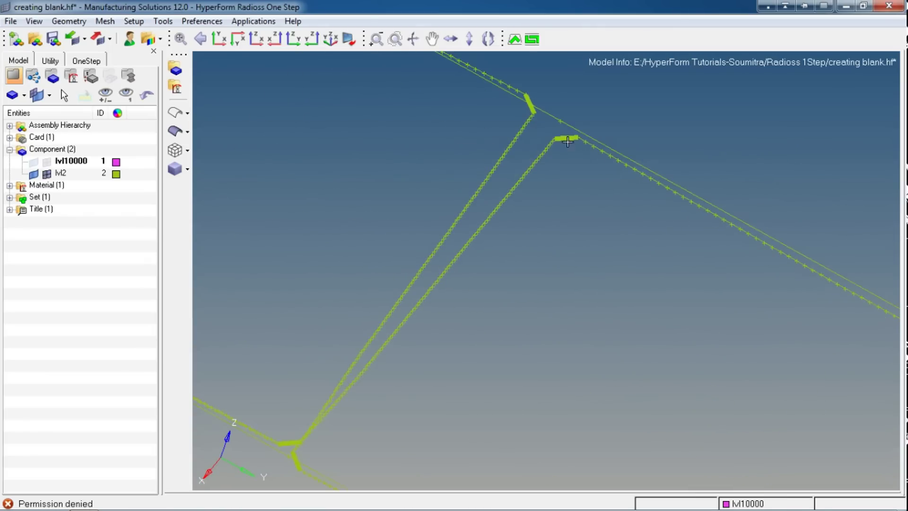
pyautogui.scroll(-5, 543, 217)
pyautogui.scroll(5, 527, 217)
pyautogui.keyDown('ctrl'); pyautogui.moveTo(527, 217); pyautogui.dragTo(454, 277); pyautogui.keyUp('ctrl')
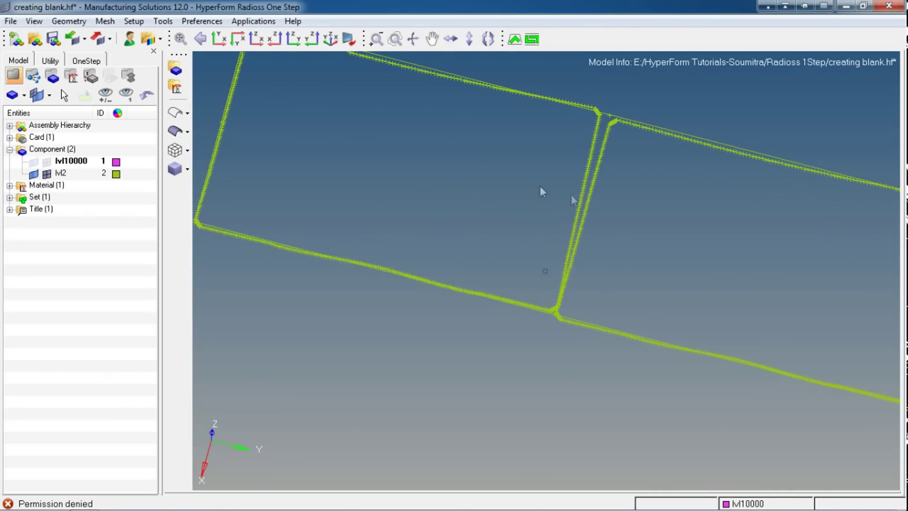
pyautogui.scroll(-5, 543, 192)
pyautogui.click(34, 163)
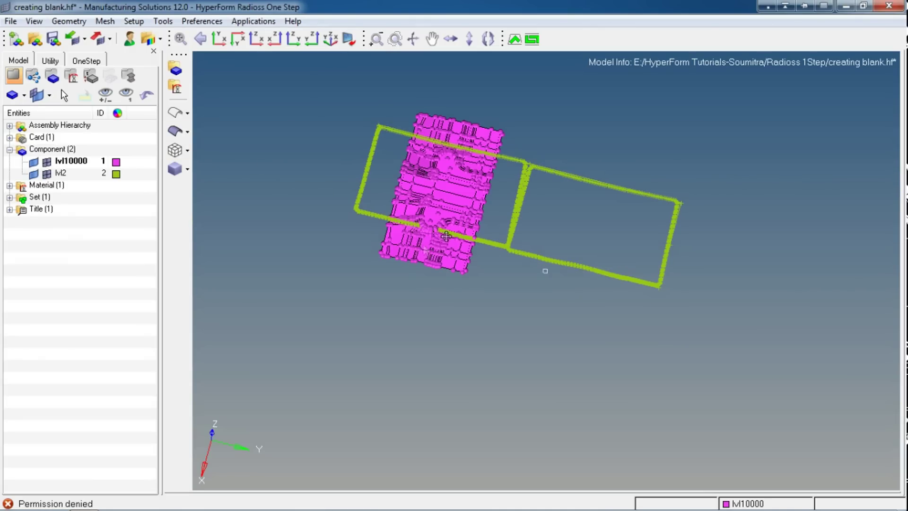
pyautogui.keyDown('ctrl'); pyautogui.moveTo(543, 269); pyautogui.dragTo(545, 271); pyautogui.keyUp('ctrl')
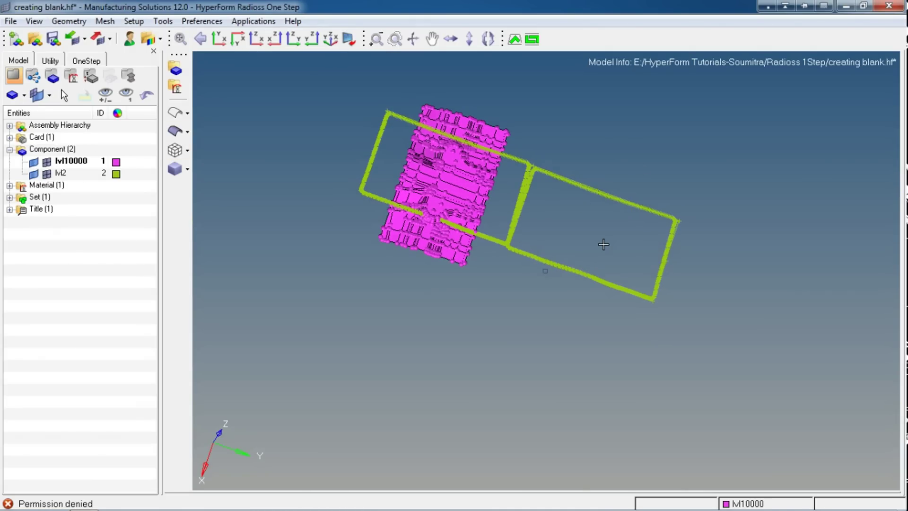